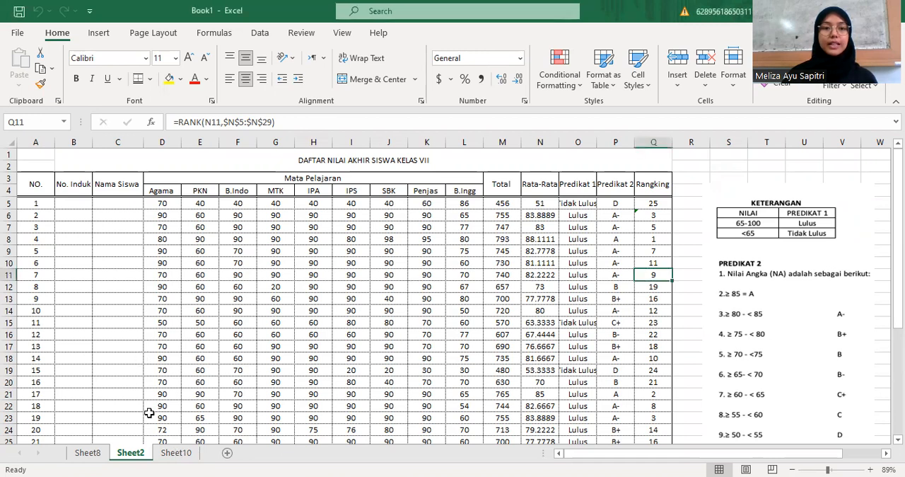
Enter the title "DAFTAR NILAI AKHIR SISWA" in cell A1 of Sheet10
{"action": "left_click", "coordinate": [168, 455]}
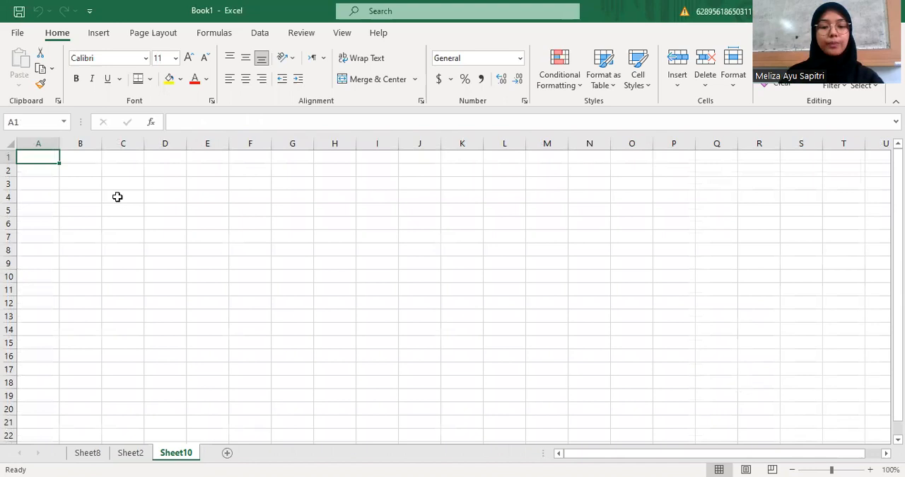
{"action": "type", "text": "DAFTA"}
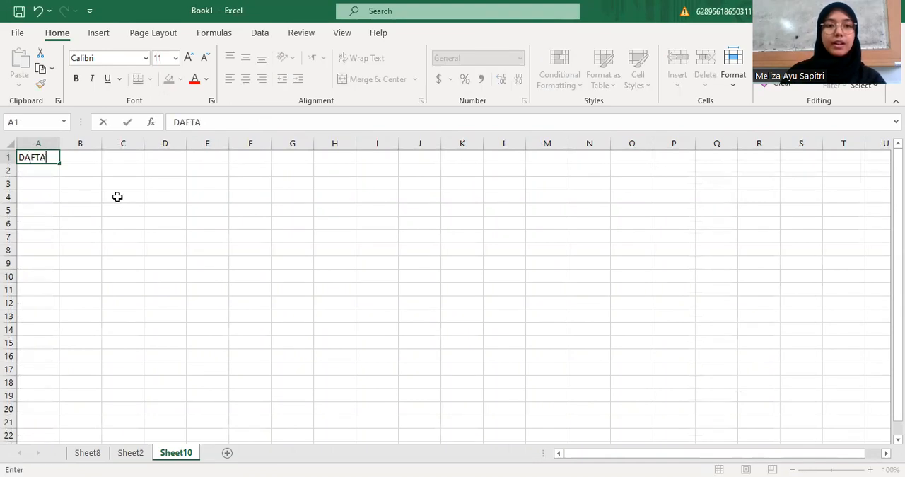
{"action": "type", "text": "R NI"}
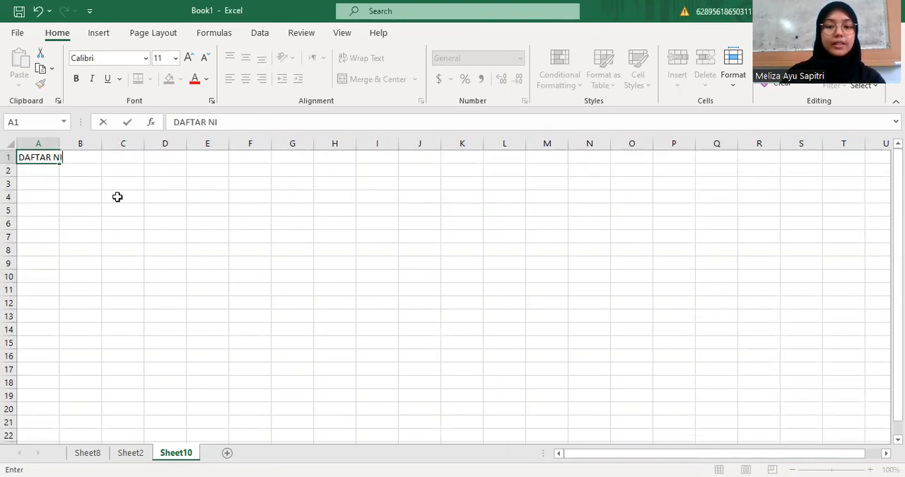
{"action": "type", "text": "LAI AKHI"}
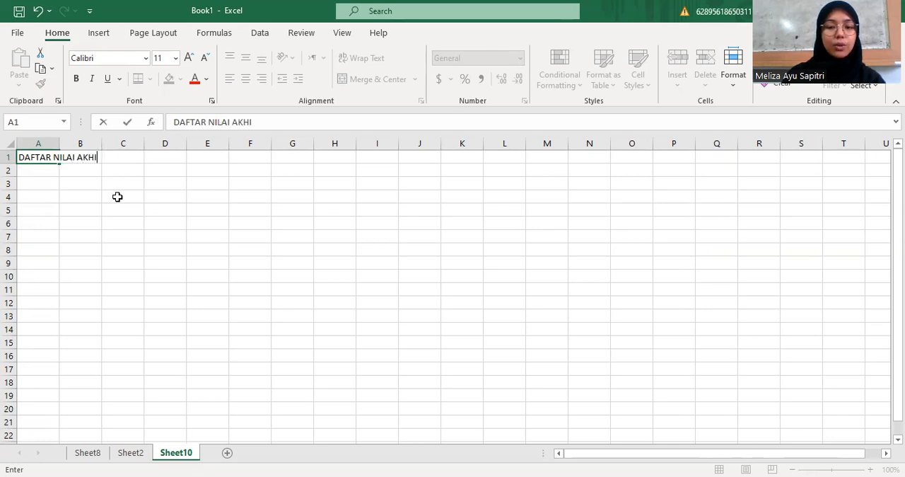
{"action": "type", "text": "R SISWA"}
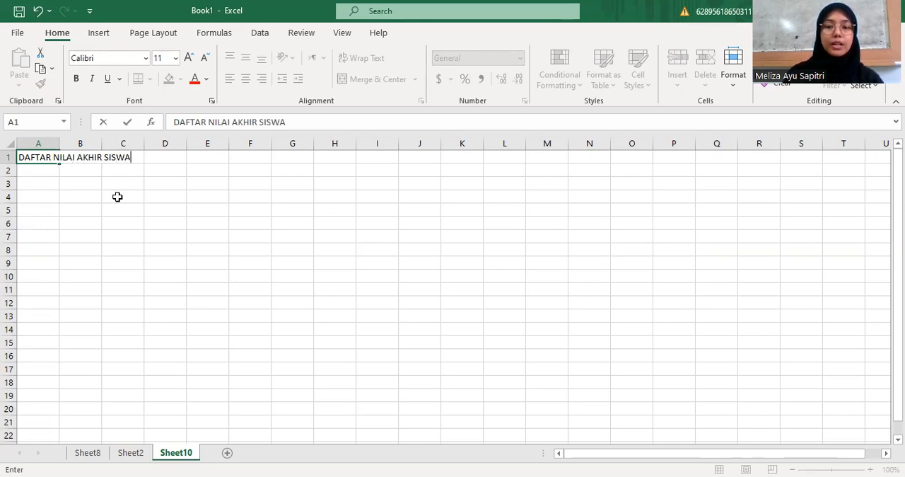
{"action": "key", "text": "Return"}
{"action": "key", "text": "Return"}
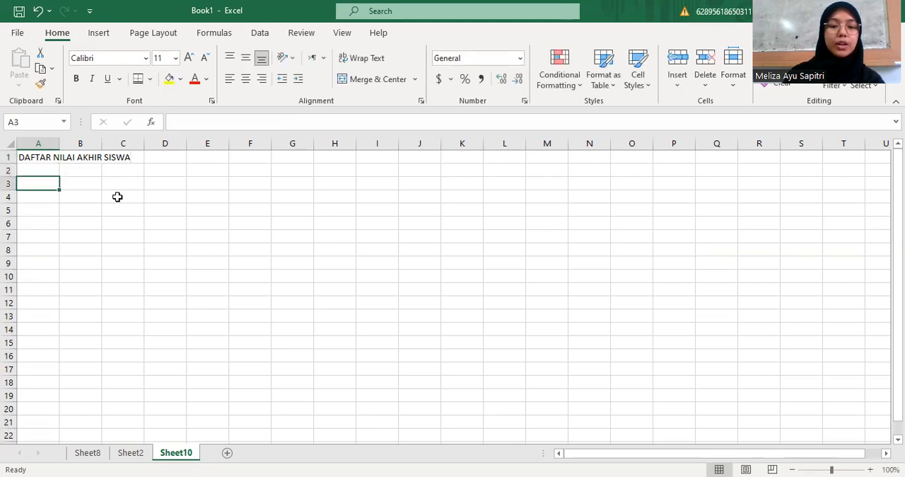
Enter the column headers "No", "No. Induk" and "Nama Siswa" in cells A3 to C3
{"action": "type", "text": "No"}
{"action": "key", "text": "Tab"}
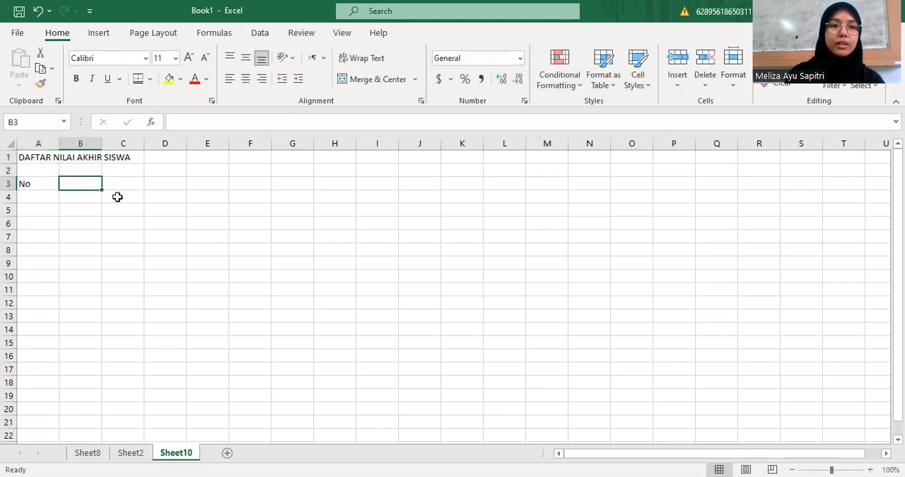
{"action": "type", "text": "No"}
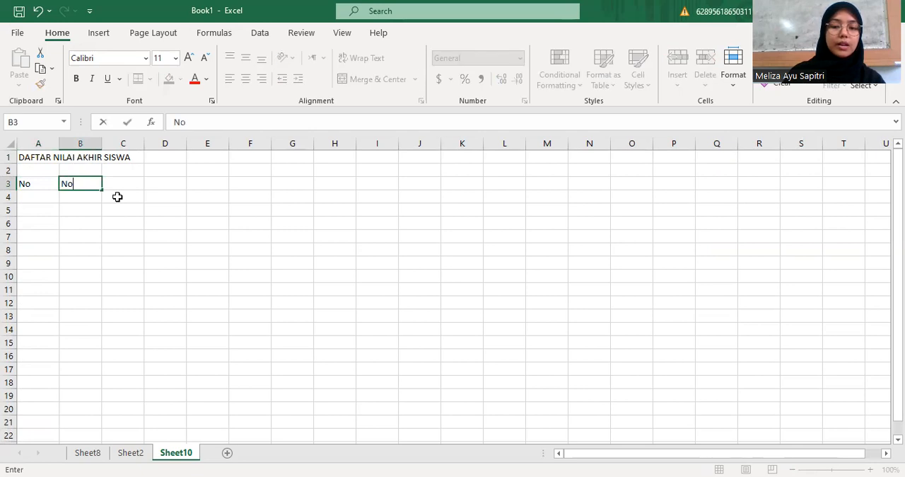
{"action": "type", "text": ". Induk"}
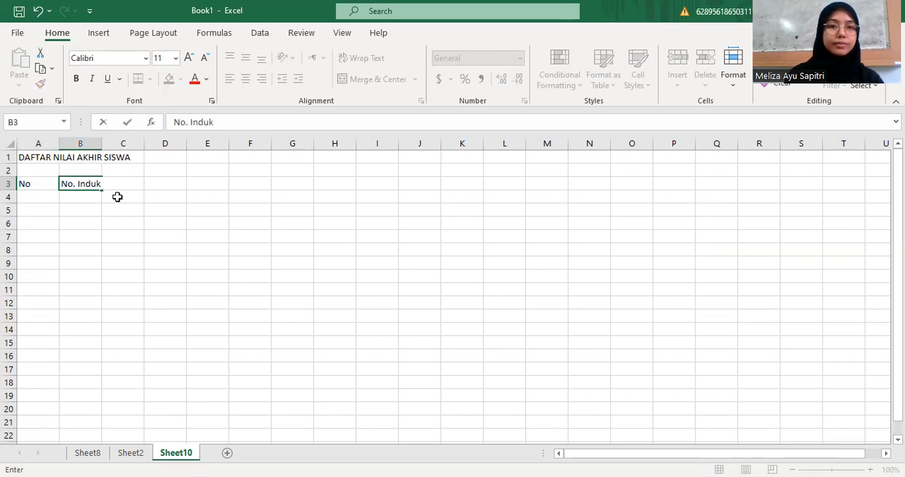
{"action": "key", "text": "Tab"}
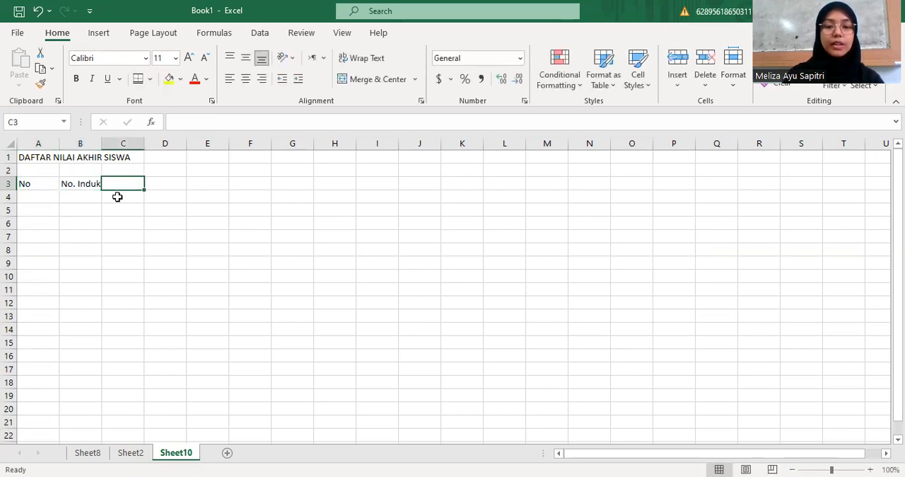
{"action": "type", "text": "Nama "}
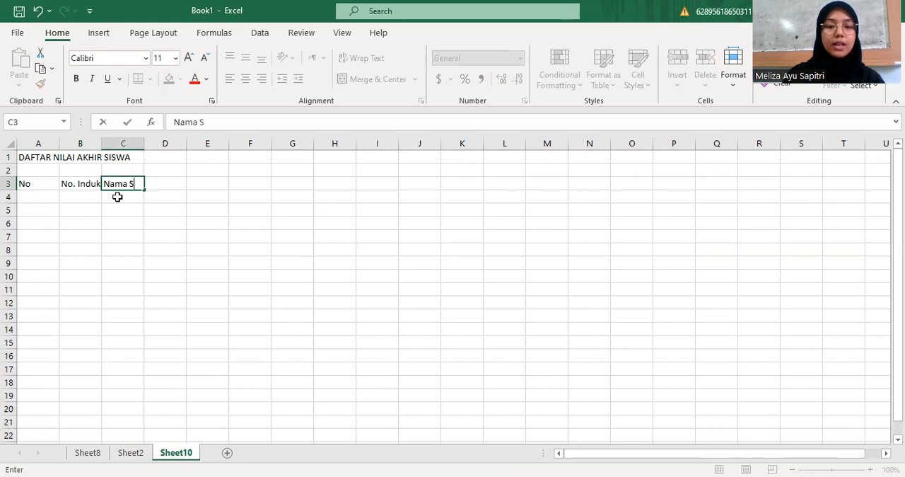
{"action": "type", "text": "Siswa"}
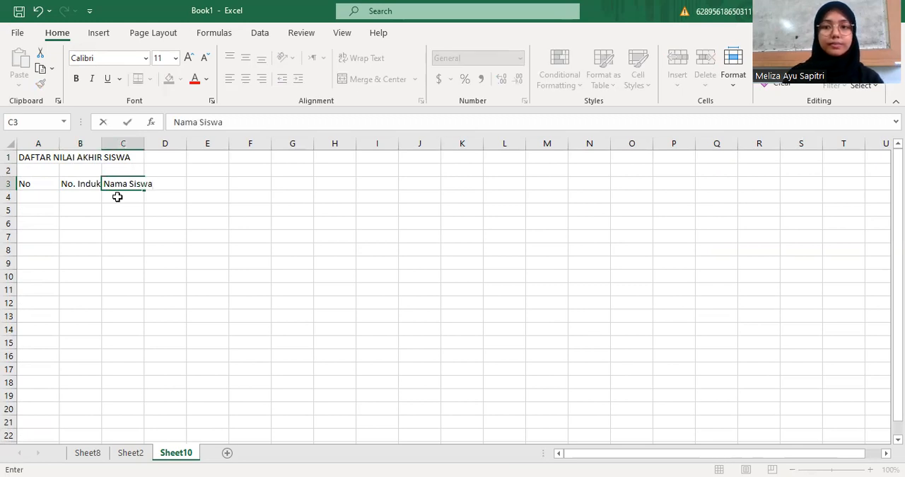
{"action": "key", "text": "Tab"}
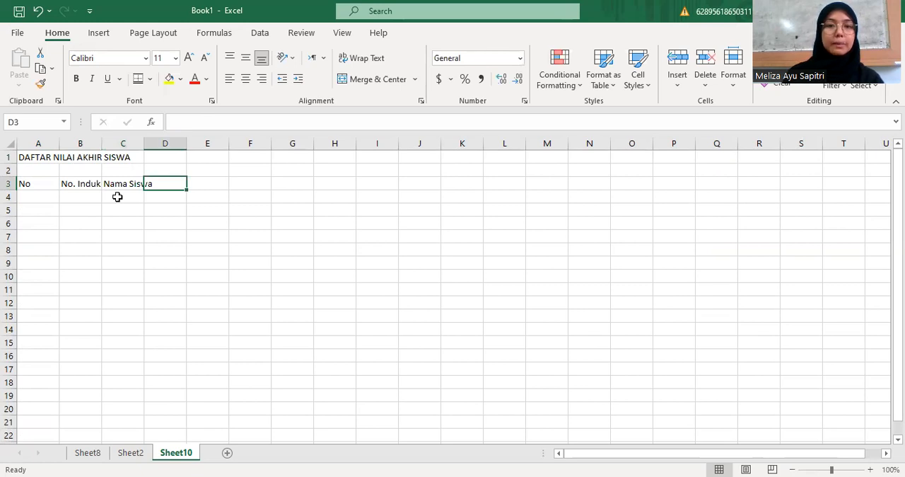
Enter the group header "Mata Pelajaran" in cell D3
{"action": "type", "text": "Mata Pelajaran"}
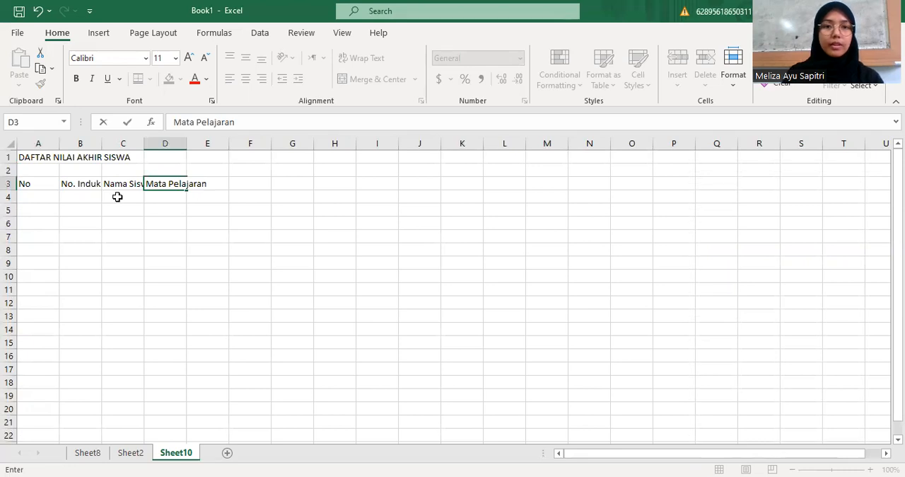
{"action": "key", "text": "Return"}
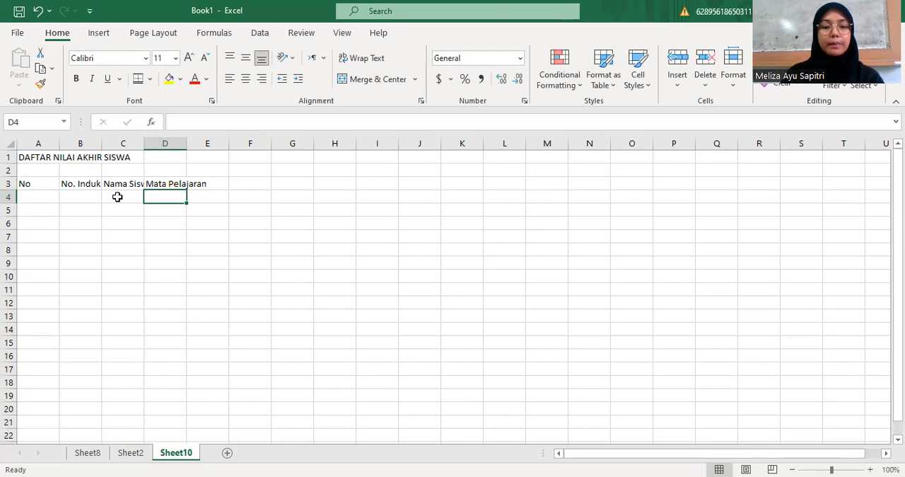
Enter the subject headers "Agama", "PKN", "MTK" and "B.Indo" in cells D4 to G4
{"action": "type", "text": "Agama"}
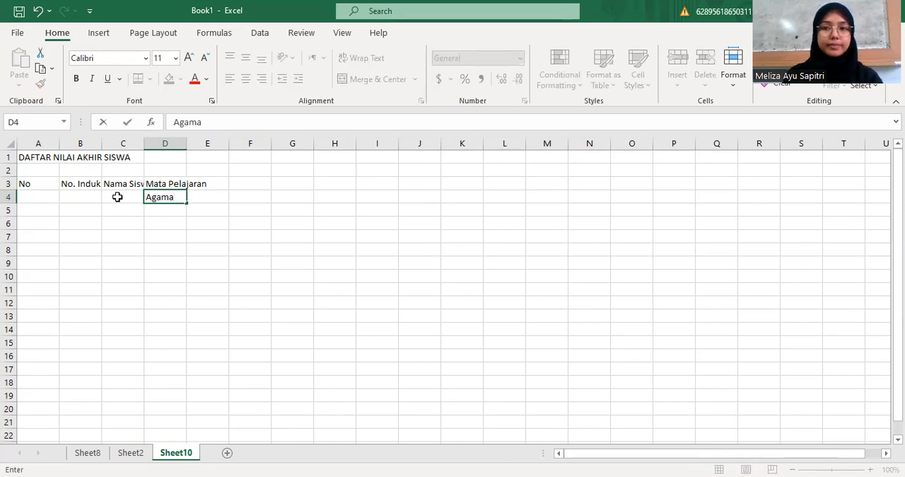
{"action": "key", "text": "Tab"}
{"action": "type", "text": "PKN"}
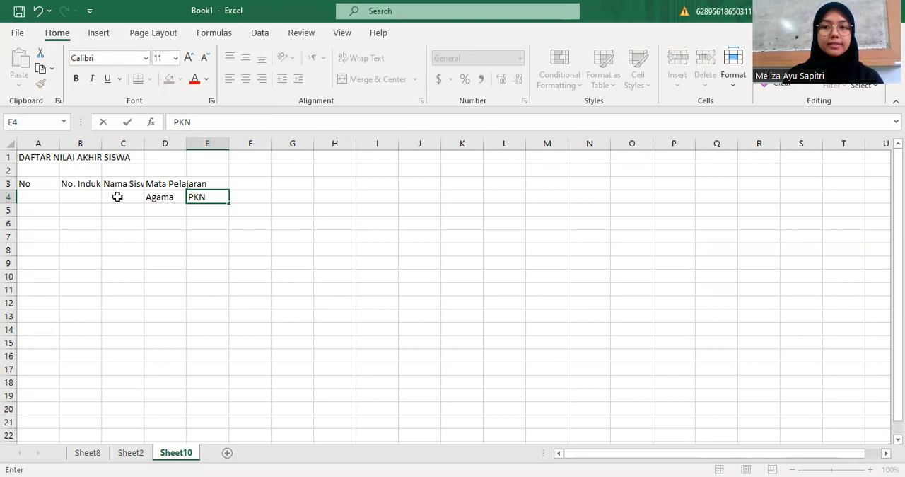
{"action": "key", "text": "Tab"}
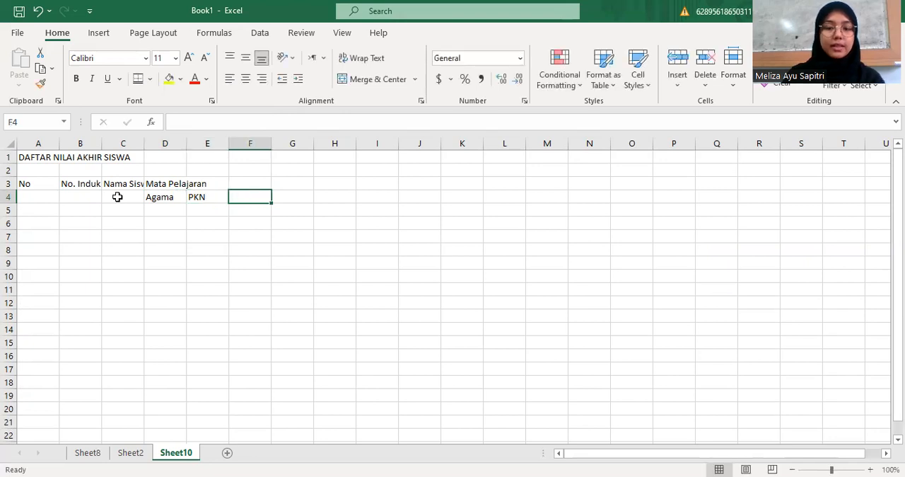
{"action": "type", "text": "MTK"}
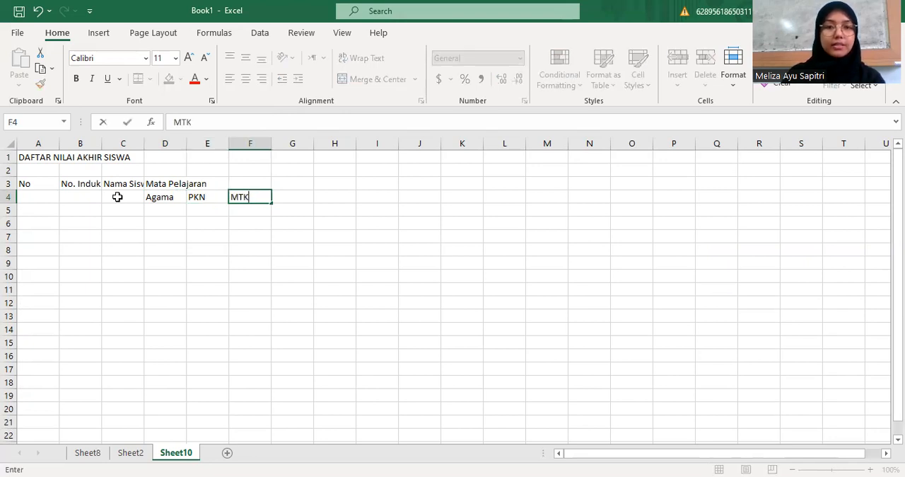
{"action": "key", "text": "Tab"}
{"action": "type", "text": "B"}
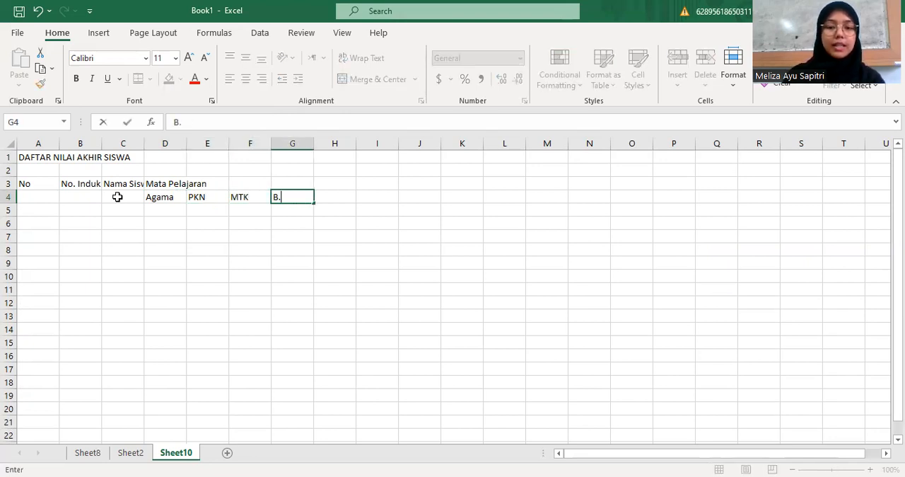
{"action": "type", "text": ".Indo"}
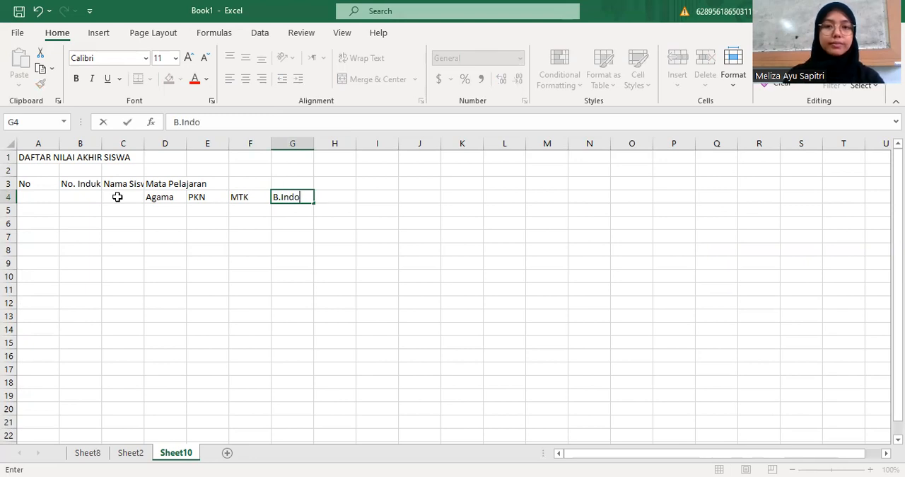
{"action": "key", "text": "Tab"}
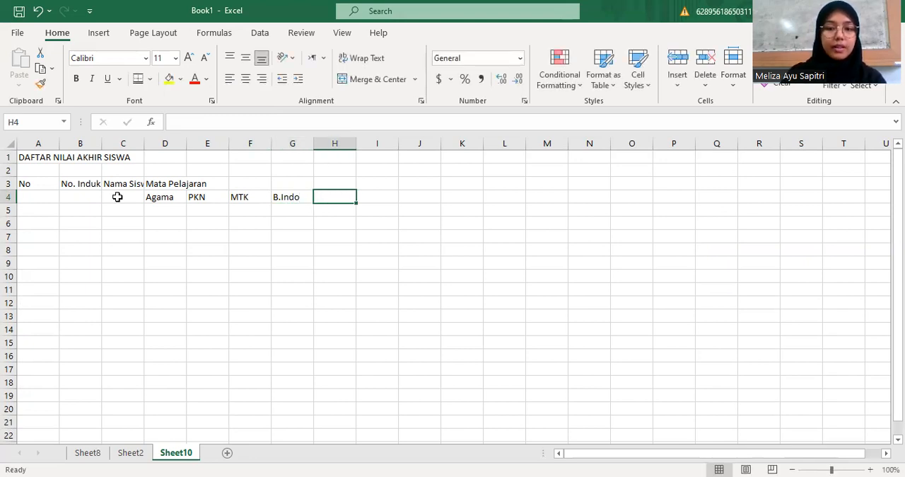
Enter the subject headers "IPA", "IPS" and "SBK" in cells H4 to J4
{"action": "type", "text": "IPA"}
{"action": "key", "text": "Return"}
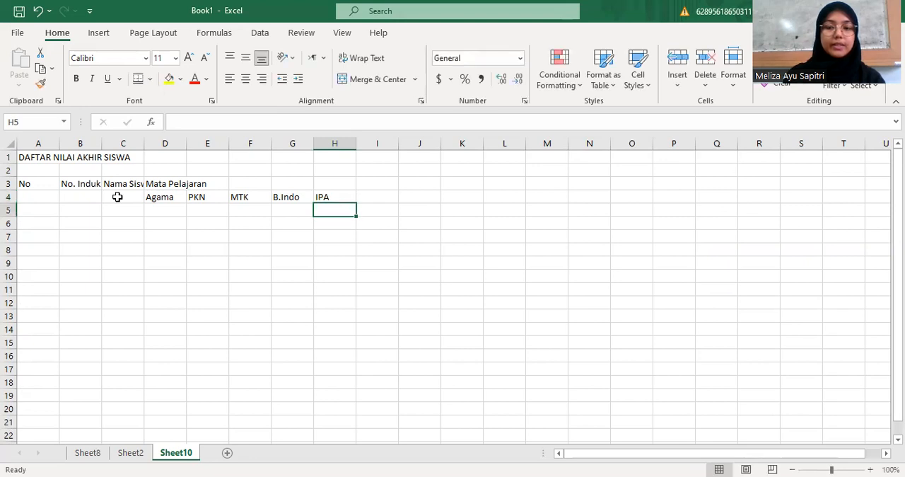
{"action": "key", "text": "Up"}
{"action": "key", "text": "Right"}
{"action": "type", "text": "IPS"}
{"action": "key", "text": "Tab"}
{"action": "type", "text": "SBK"}
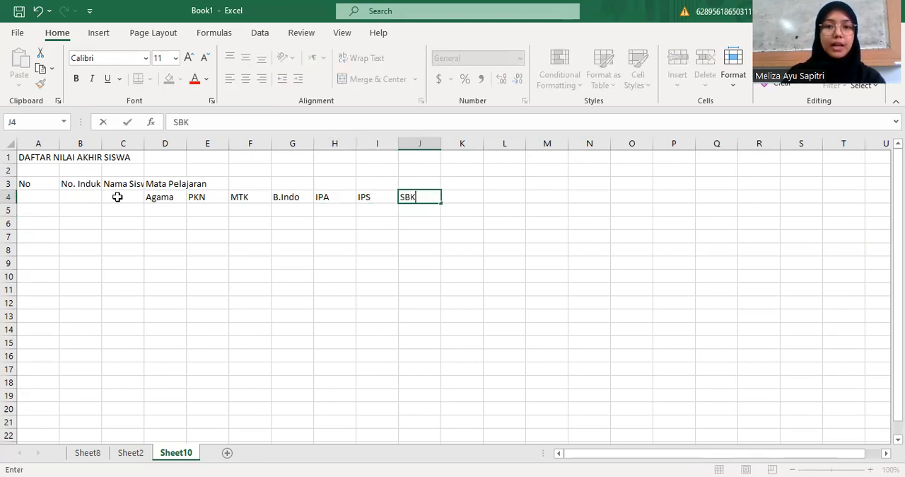
{"action": "key", "text": "Tab"}
Enter the subject headers "Penjas" and "B.ingg" in cells K4 and L4
{"action": "type", "text": "P"}
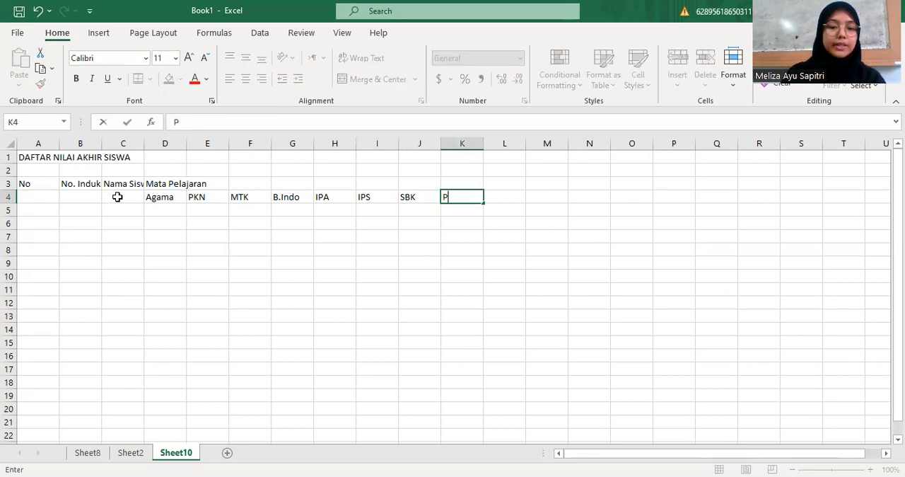
{"action": "type", "text": "enjas"}
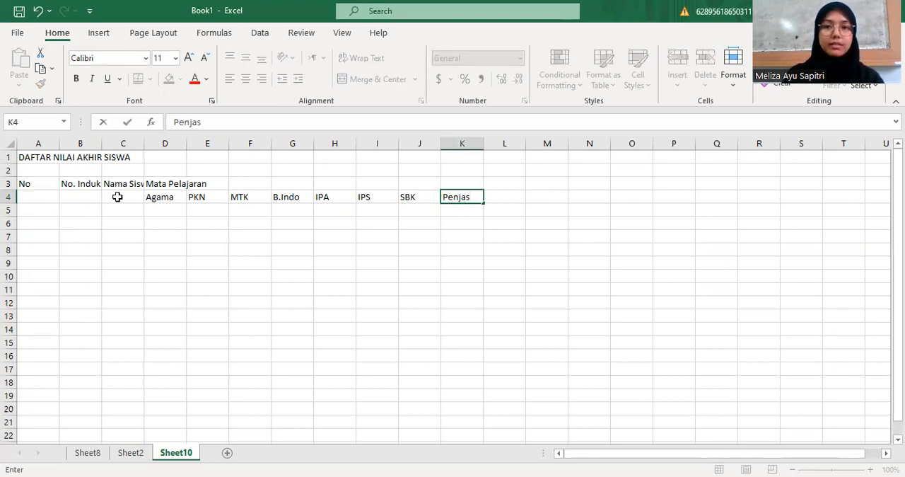
{"action": "key", "text": "Tab"}
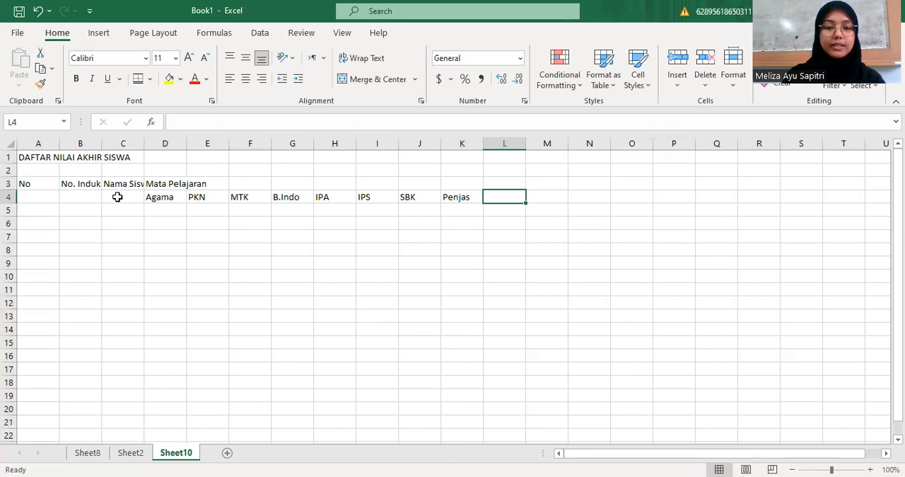
{"action": "type", "text": "B"}
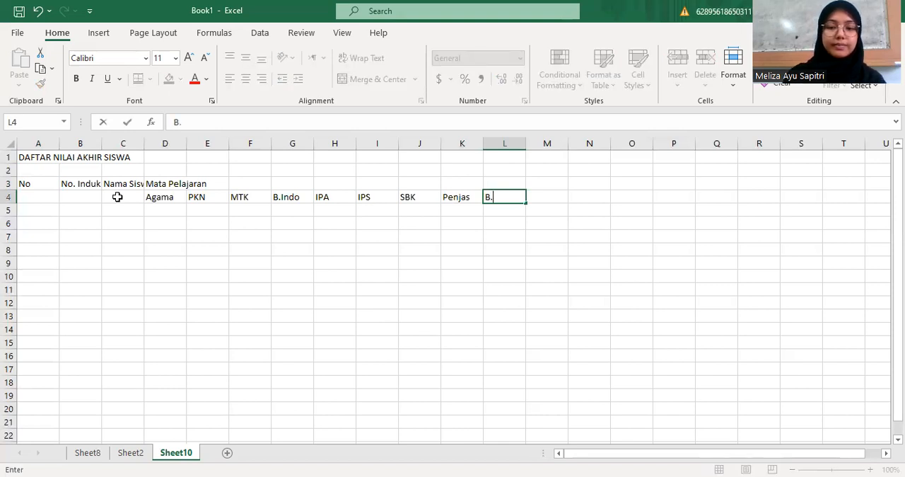
{"action": "type", "text": ".ingg"}
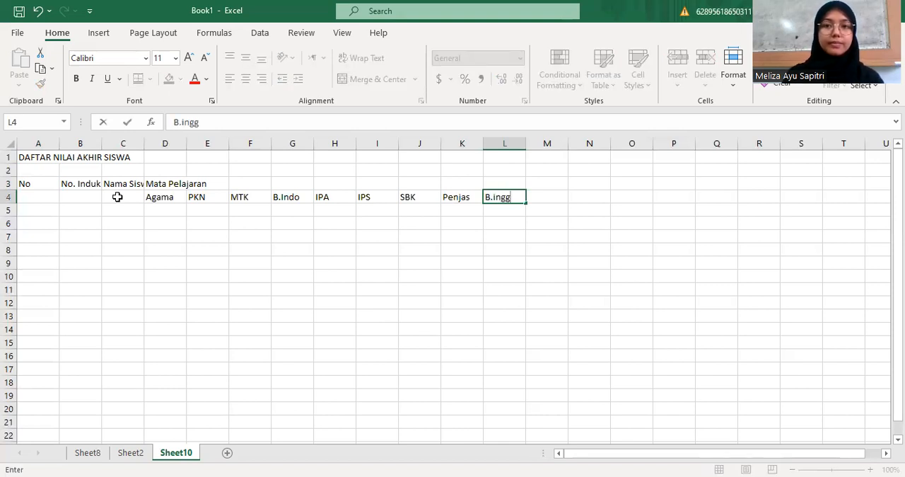
{"action": "key", "text": "Tab"}
Enter the headers "Total" and "Rata-Rata" in cells M3 and N3
{"action": "key", "text": "Up"}
{"action": "type", "text": "Total"}
{"action": "key", "text": "Tab"}
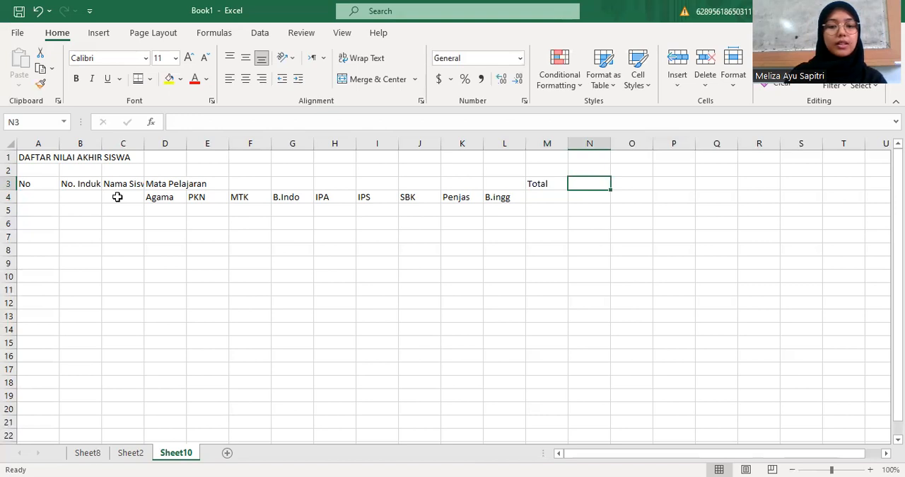
{"action": "type", "text": "Rata-Rata"}
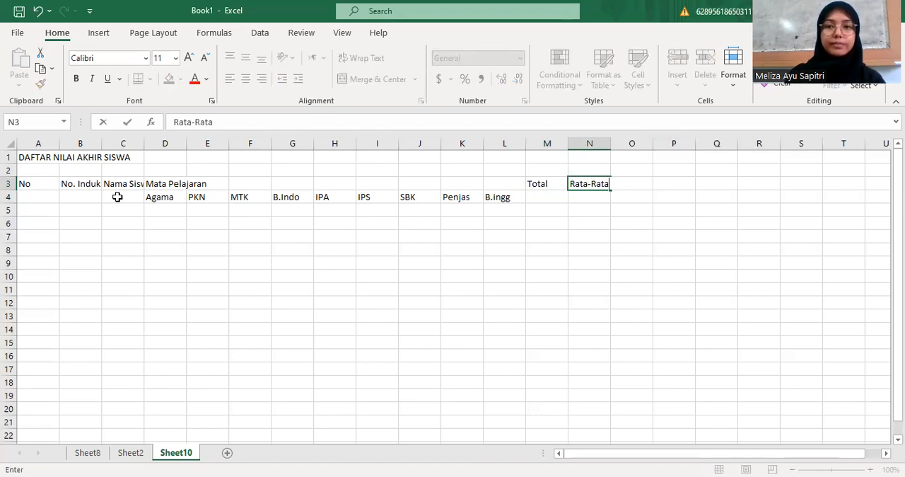
{"action": "key", "text": "Tab"}
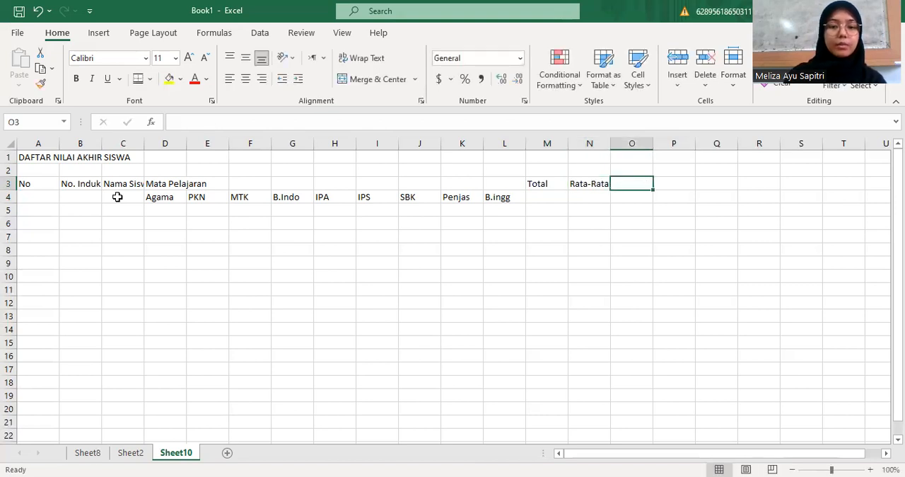
Enter the headers "Prediket 1", "Prediket 2" and "Rangking" in cells O3 to Q3
{"action": "type", "text": "Prediketr"}
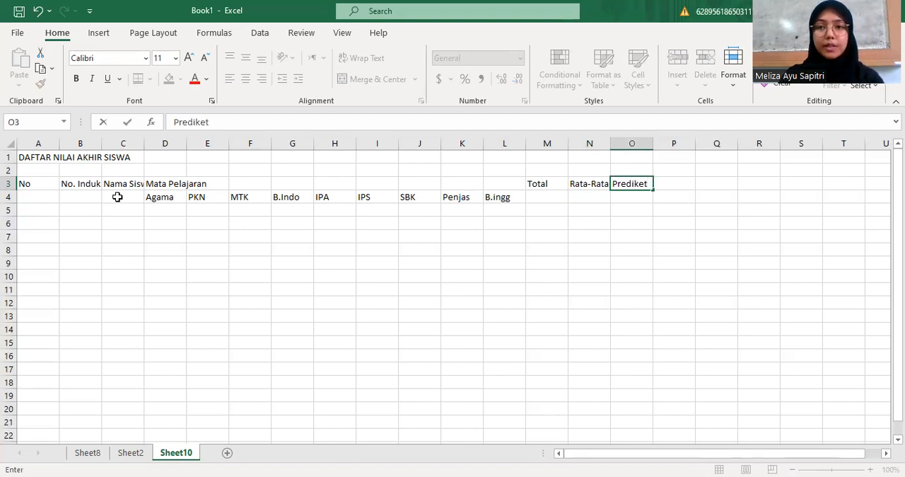
{"action": "key", "text": "Tab"}
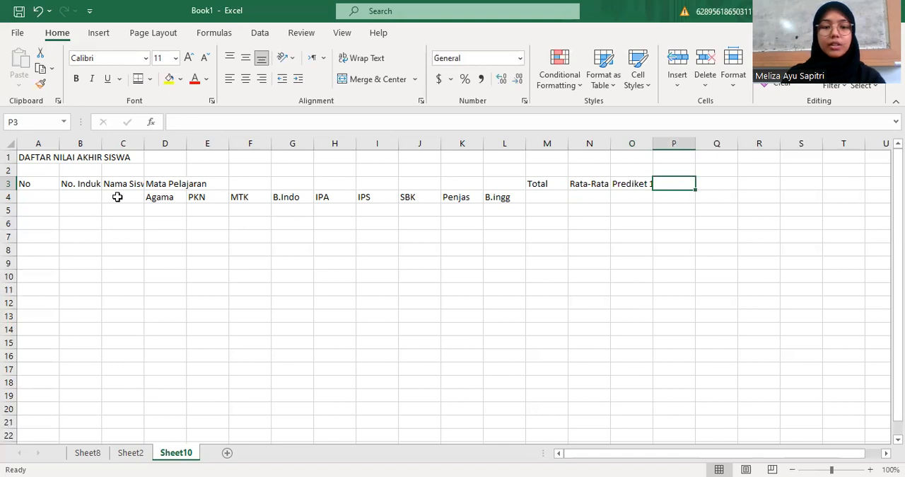
{"action": "type", "text": "Prediket 2"}
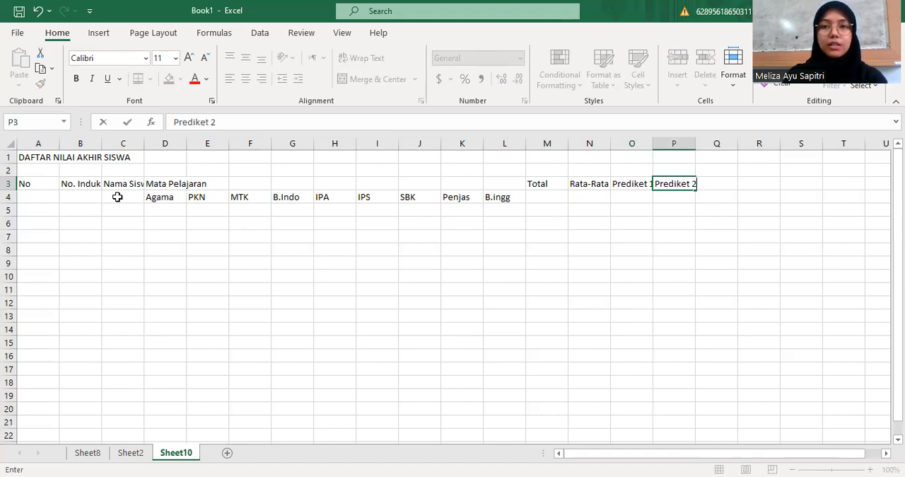
{"action": "key", "text": "Tab"}
{"action": "type", "text": "R"}
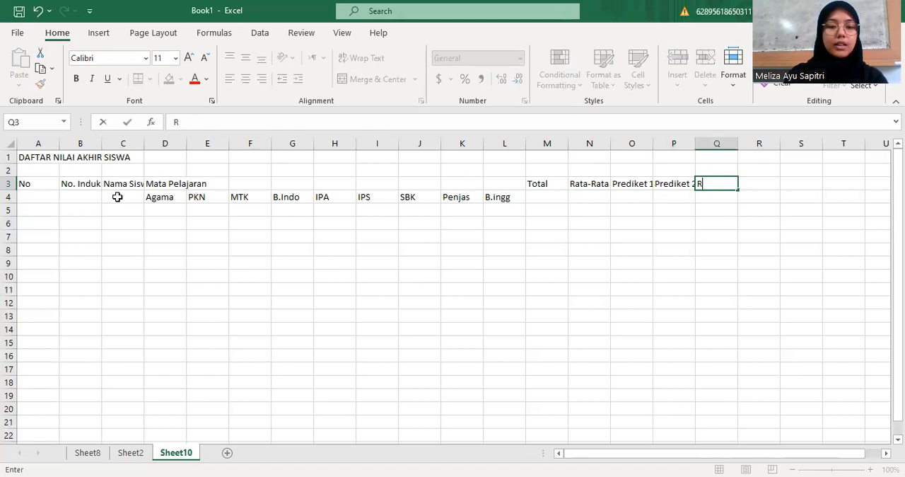
{"action": "type", "text": "angking"}
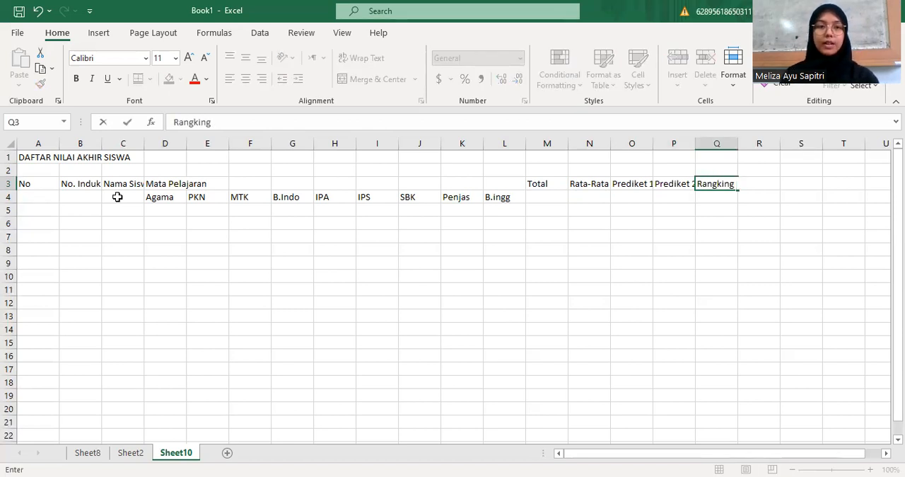
{"action": "left_click", "coordinate": [135, 263]}
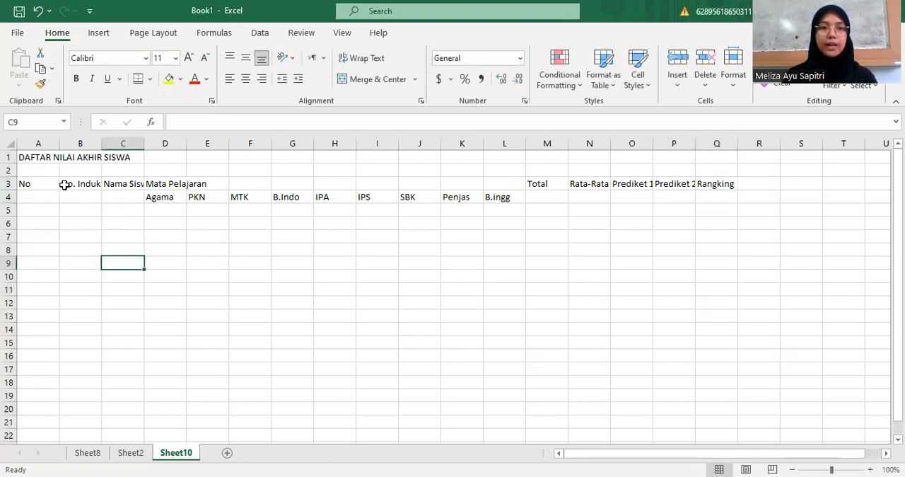
Merge and center the title "DAFTAR NILAI AKHIR SISWA" across A1:Q2 and align it vertically to the middle
{"action": "left_click_drag", "start_coordinate": [28, 157], "coordinate": [728, 169]}
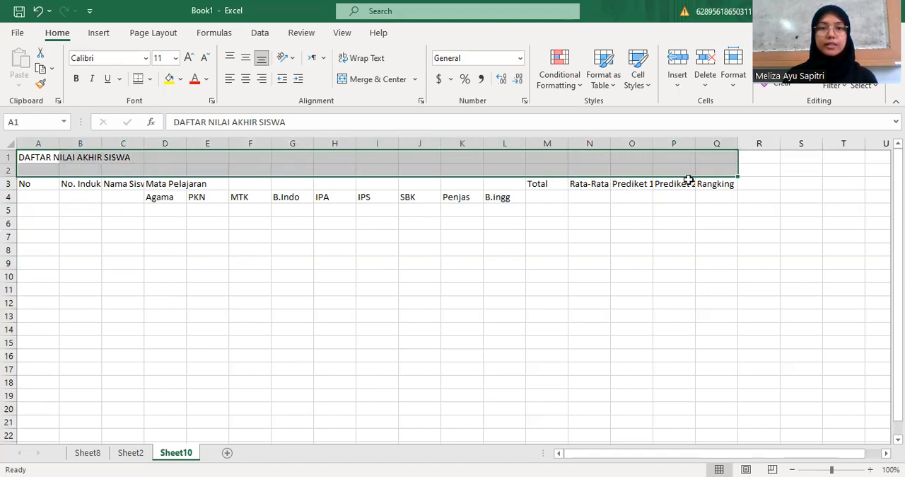
{"action": "left_click", "coordinate": [373, 83]}
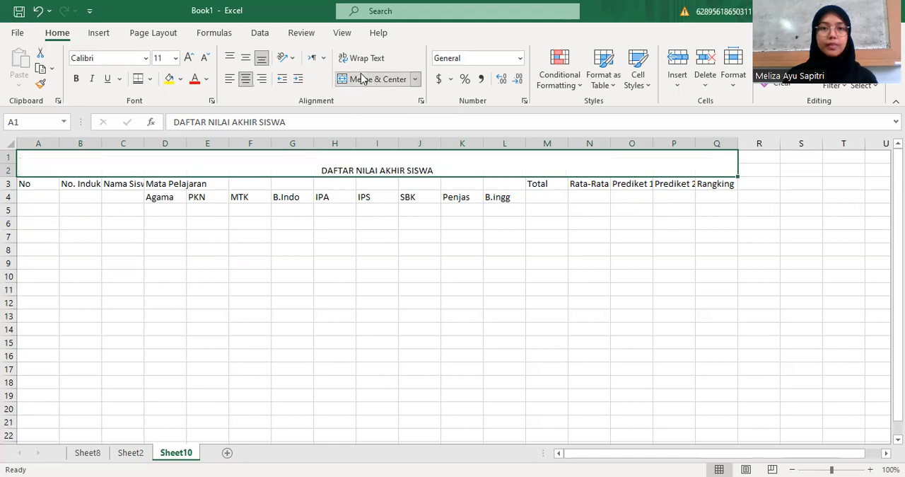
{"action": "left_click", "coordinate": [246, 59]}
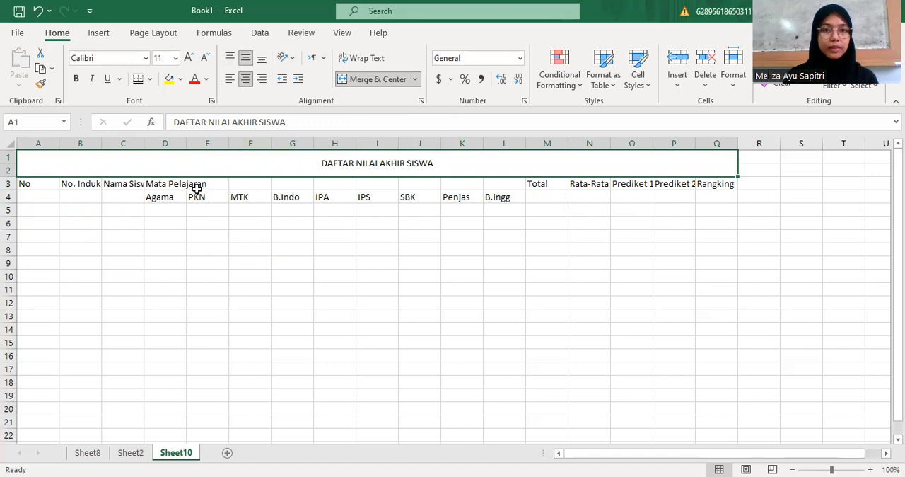
Merge A3:A4 with the "No" header centered both ways, and narrow column A to about half its width
{"action": "left_click", "coordinate": [40, 184]}
{"action": "left_click_drag", "start_coordinate": [40, 184], "coordinate": [42, 197]}
{"action": "left_click", "coordinate": [379, 79]}
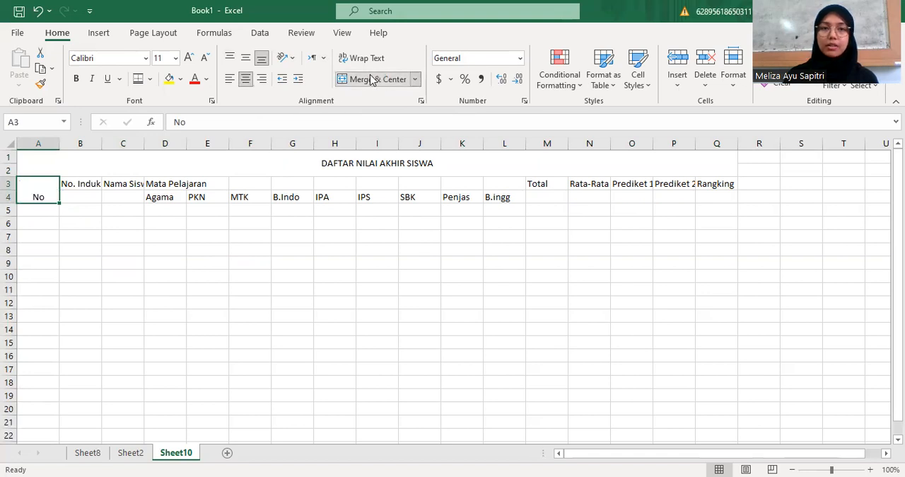
{"action": "left_click", "coordinate": [246, 59]}
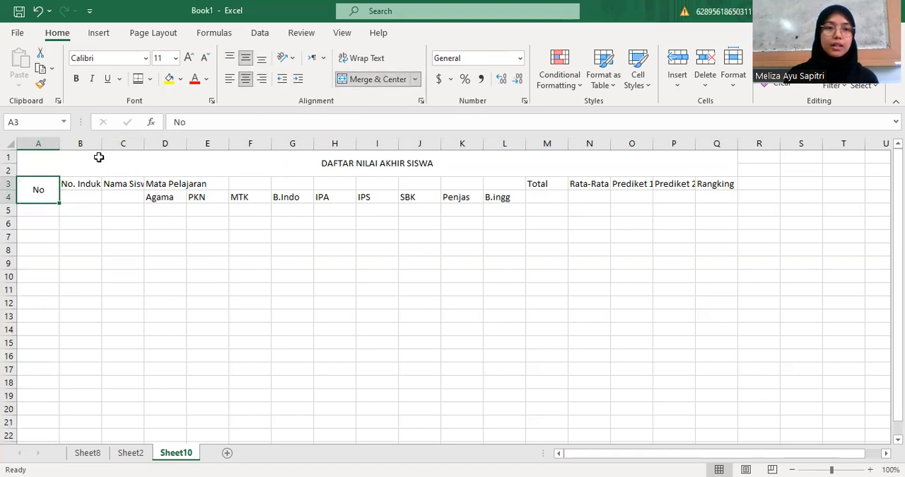
{"action": "left_click_drag", "start_coordinate": [58, 145], "coordinate": [39, 146]}
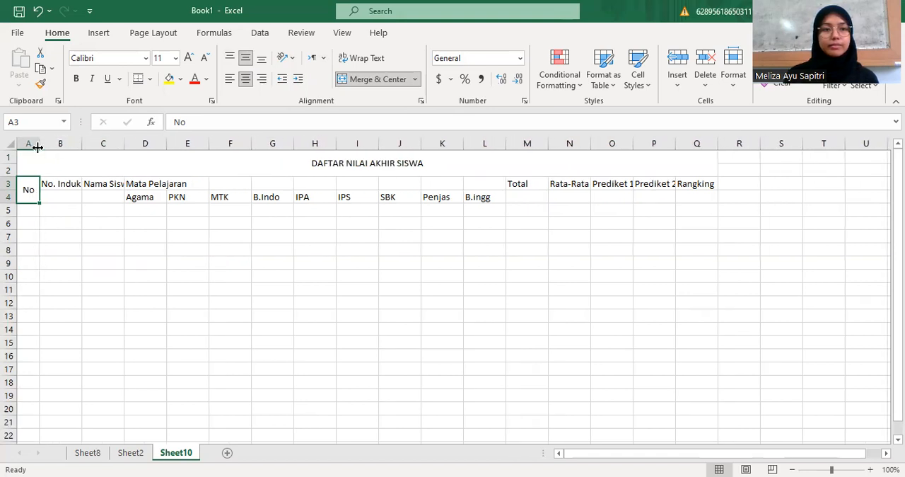
Merge B3:B4 and C3:C4 separately with their headers centered both ways, and widen column C to fit "Nama Siswa"
{"action": "left_click_drag", "start_coordinate": [61, 184], "coordinate": [60, 198]}
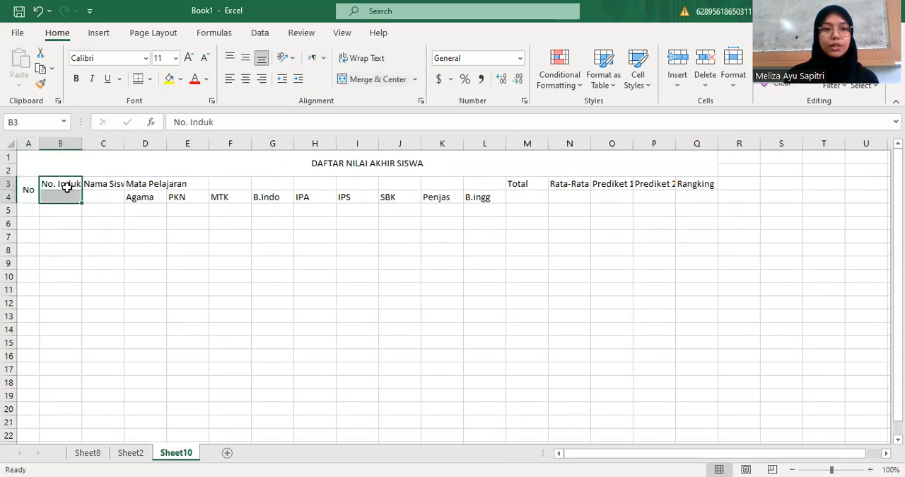
{"action": "left_click", "coordinate": [351, 80]}
{"action": "left_click", "coordinate": [246, 62]}
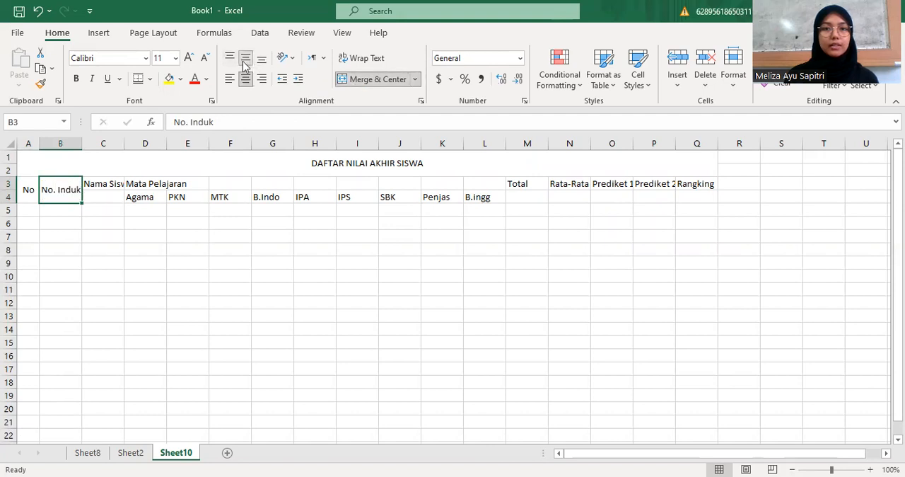
{"action": "left_click_drag", "start_coordinate": [118, 184], "coordinate": [111, 203]}
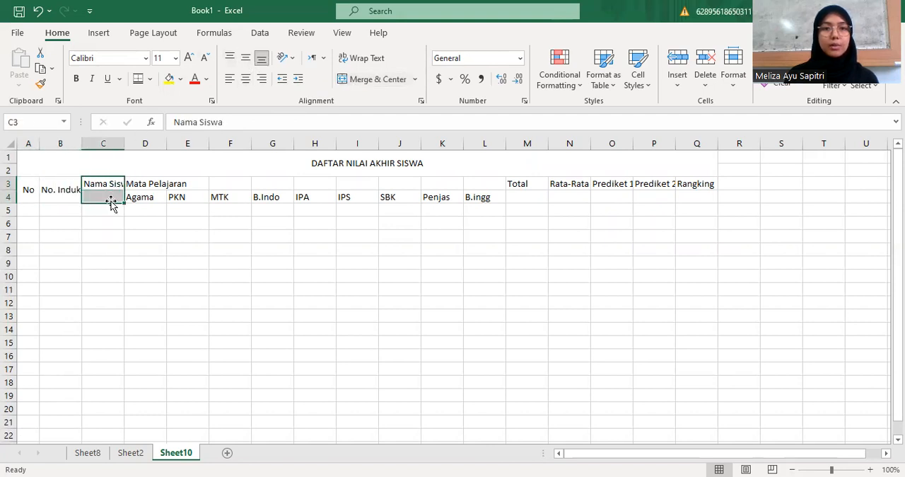
{"action": "left_click", "coordinate": [359, 79]}
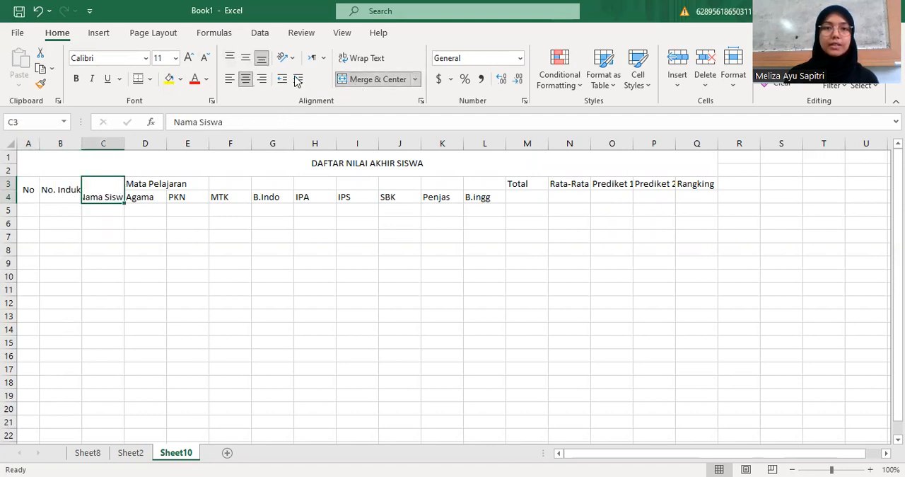
{"action": "left_click", "coordinate": [245, 60]}
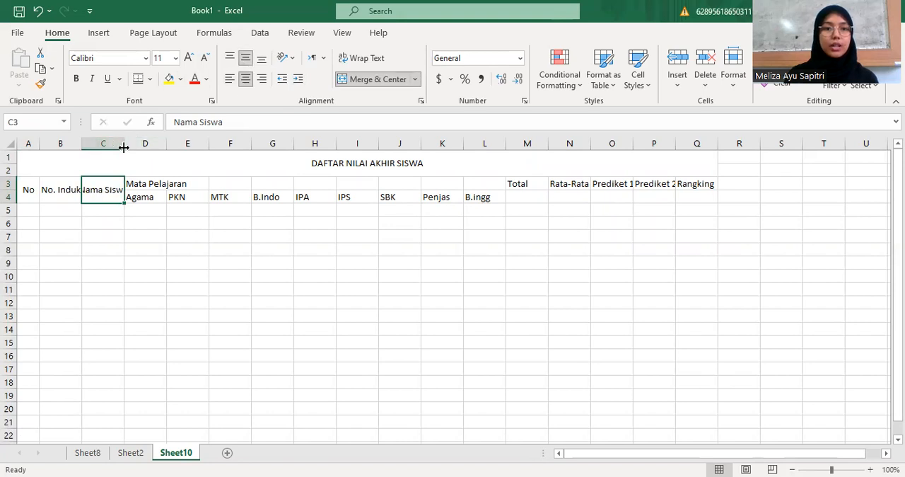
{"action": "left_click_drag", "start_coordinate": [124, 147], "coordinate": [138, 148]}
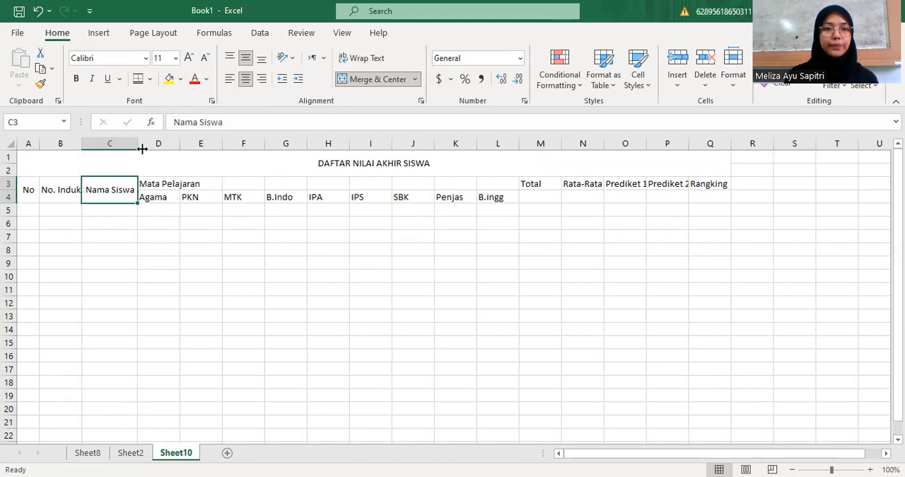
Merge and center "Mata Pelajaran" across D3:L3 with middle alignment, and center the subject headers in D4:L4 horizontally
{"action": "left_click_drag", "start_coordinate": [150, 183], "coordinate": [491, 180]}
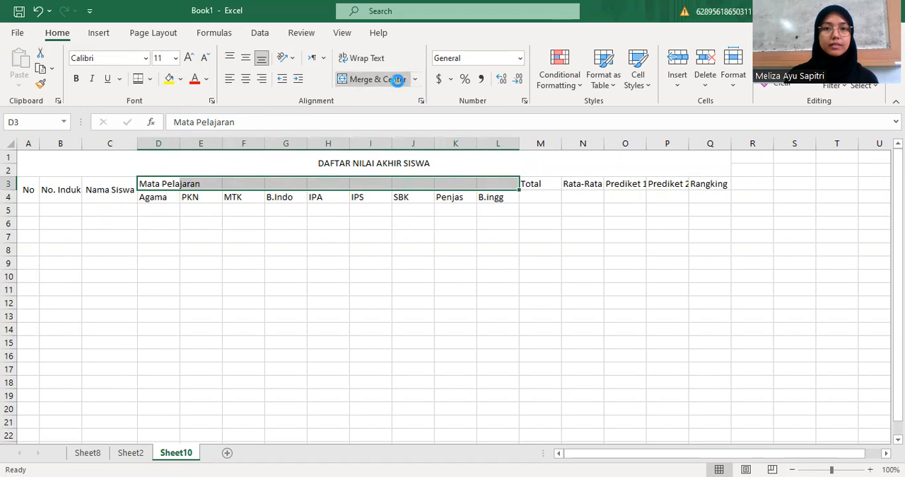
{"action": "left_click", "coordinate": [378, 80]}
{"action": "left_click", "coordinate": [245, 58]}
{"action": "left_click", "coordinate": [158, 199]}
{"action": "left_click_drag", "start_coordinate": [176, 203], "coordinate": [485, 194]}
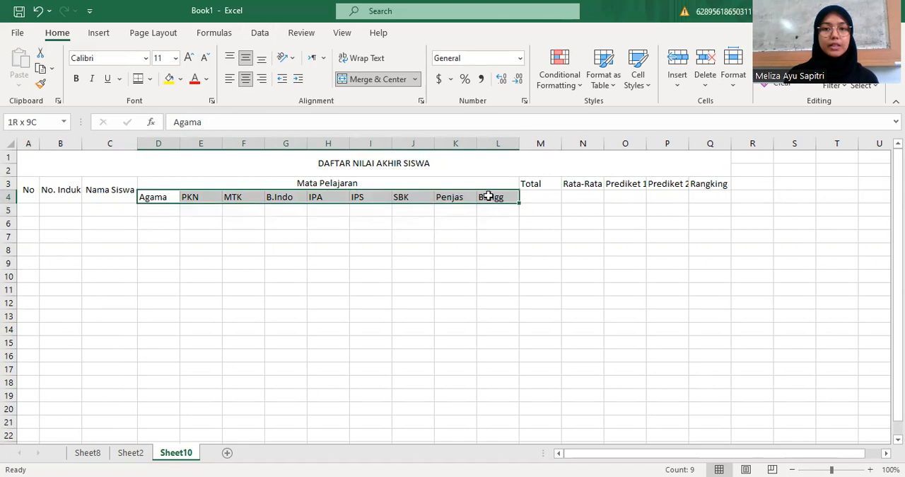
{"action": "left_click", "coordinate": [246, 81]}
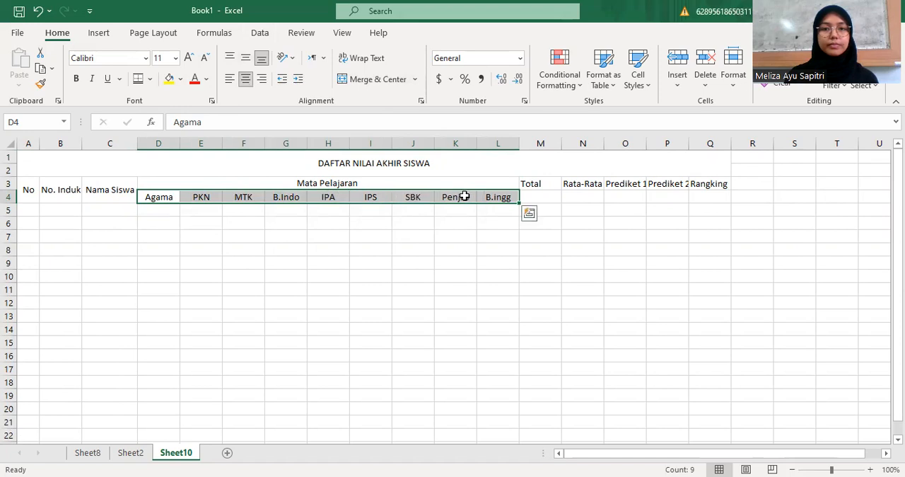
Merge the "Total" header over M3:M4 and "Rata-Rata" over N3:N4, centering both horizontally and vertically
{"action": "left_click_drag", "start_coordinate": [535, 181], "coordinate": [537, 197]}
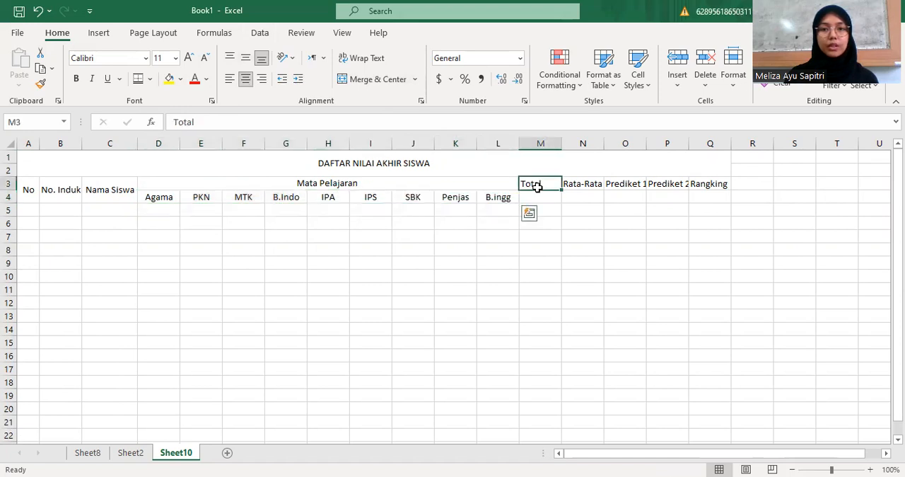
{"action": "left_click", "coordinate": [368, 80]}
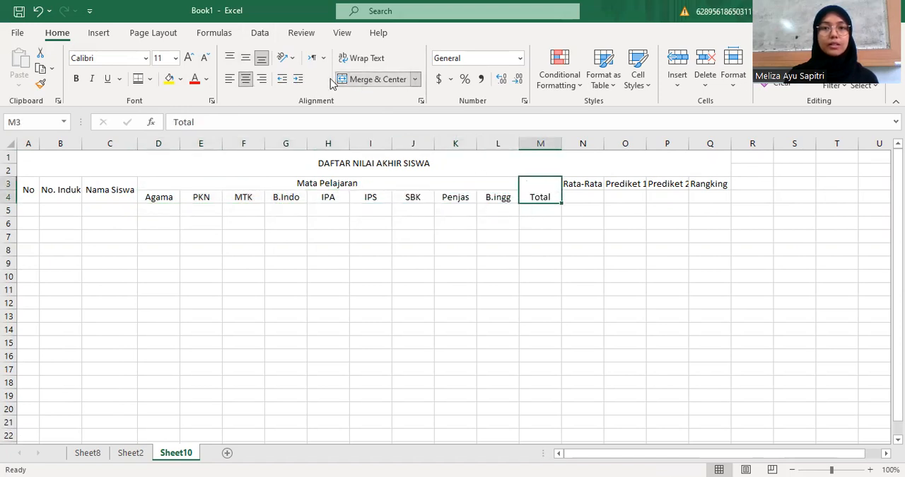
{"action": "left_click", "coordinate": [245, 58]}
{"action": "left_click_drag", "start_coordinate": [585, 181], "coordinate": [586, 198]}
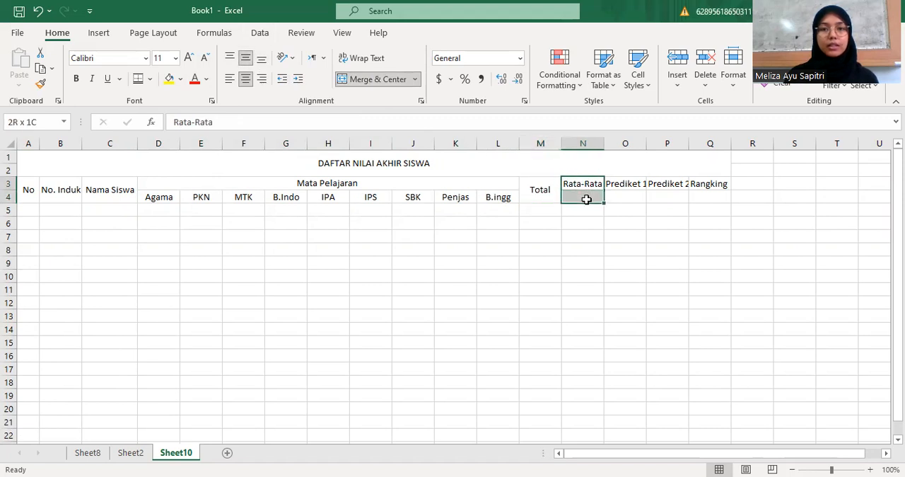
{"action": "left_click", "coordinate": [364, 80]}
{"action": "left_click", "coordinate": [245, 60]}
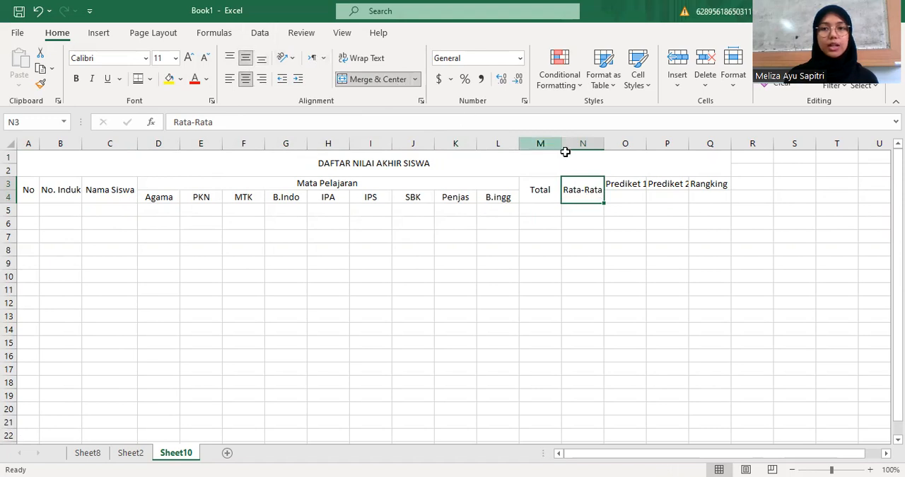
Merge the "Prediket 1", "Prediket 2" and "Rangking" headers each over rows 3 and 4, centered horizontally and vertically
{"action": "left_click", "coordinate": [629, 190]}
{"action": "left_click_drag", "start_coordinate": [629, 190], "coordinate": [628, 200]}
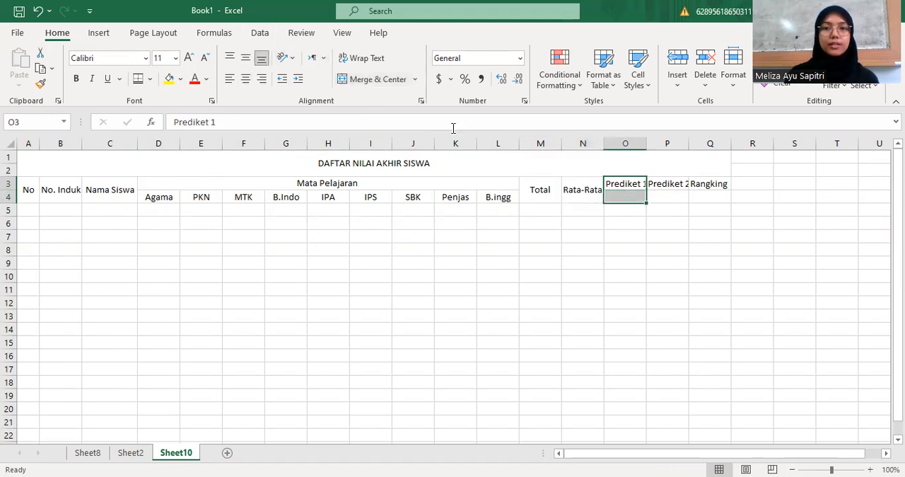
{"action": "left_click", "coordinate": [371, 79]}
{"action": "left_click", "coordinate": [245, 59]}
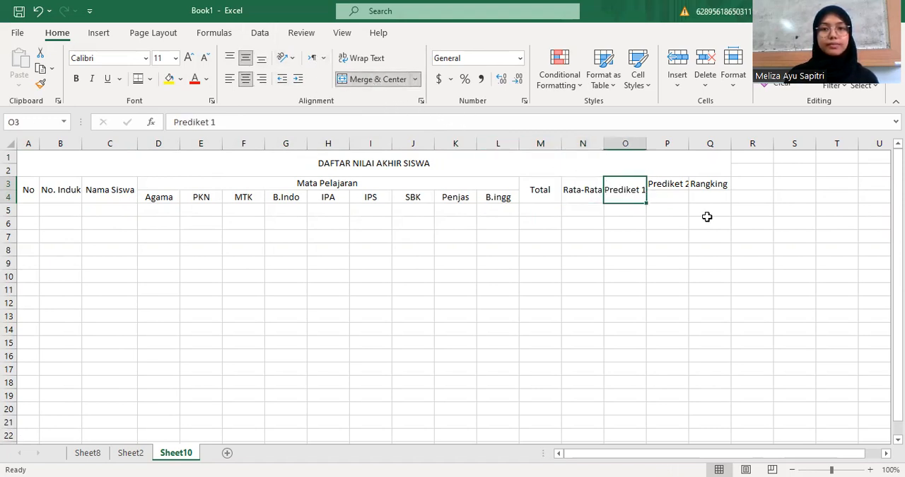
{"action": "left_click_drag", "start_coordinate": [676, 185], "coordinate": [674, 190]}
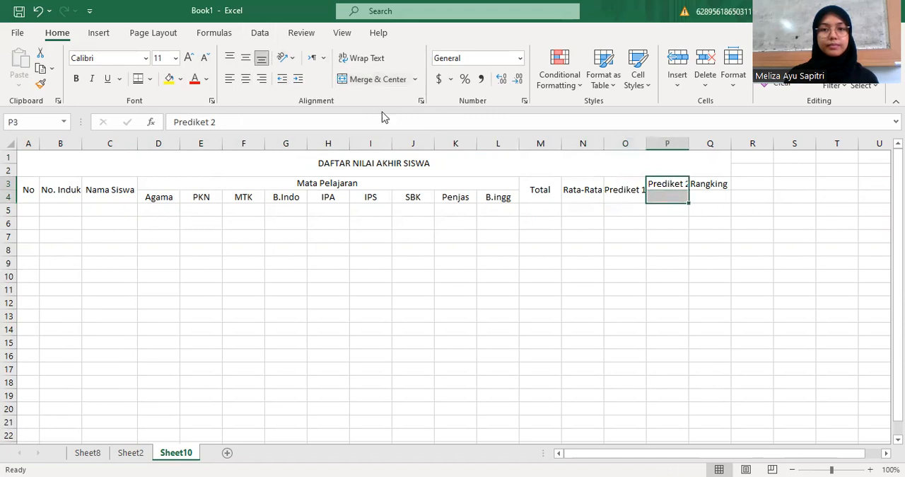
{"action": "left_click", "coordinate": [368, 80]}
{"action": "left_click", "coordinate": [248, 59]}
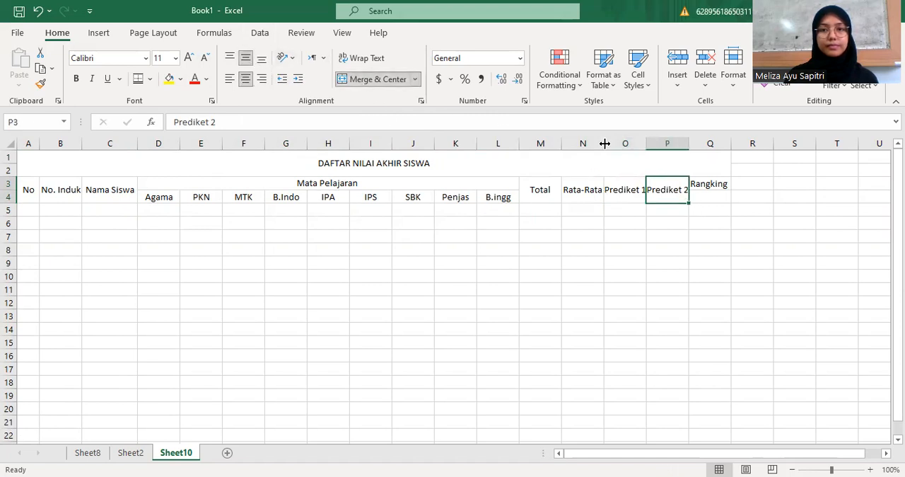
{"action": "left_click_drag", "start_coordinate": [699, 181], "coordinate": [704, 190]}
{"action": "left_click", "coordinate": [380, 80]}
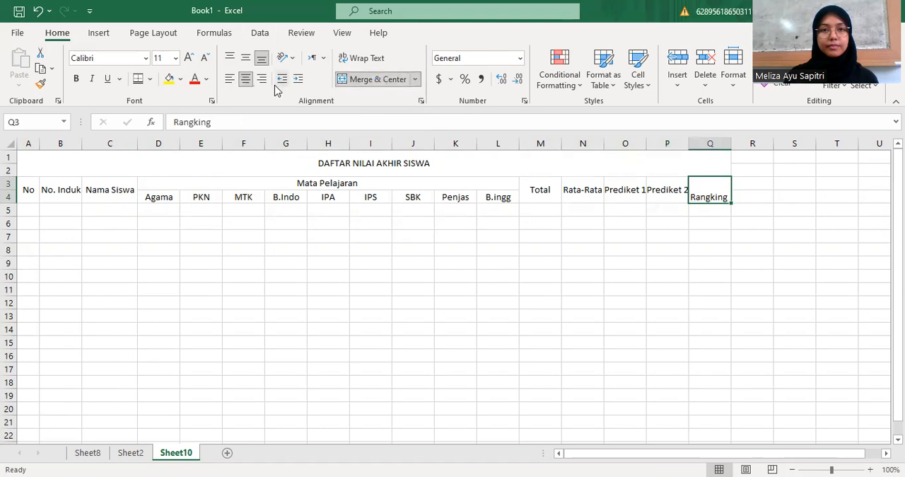
{"action": "left_click", "coordinate": [245, 58]}
{"action": "left_click", "coordinate": [325, 292]}
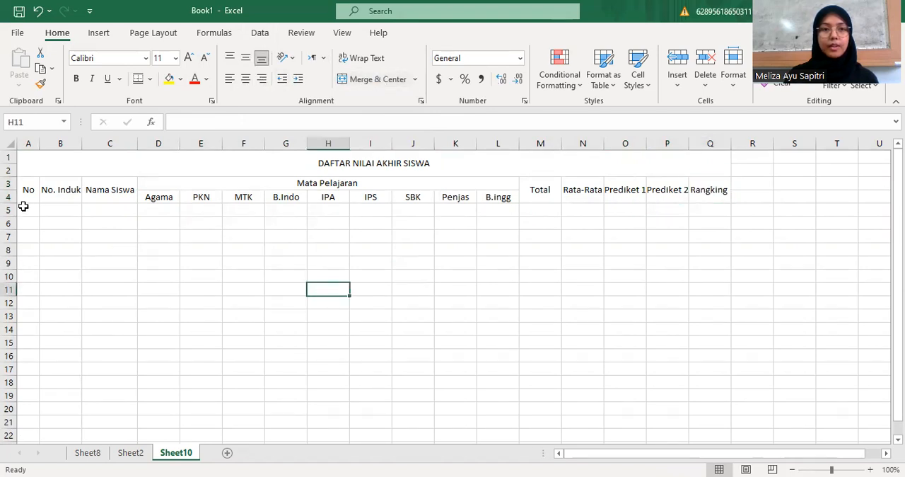
Enter the first row numbers 1, 2 and 3 in cells A5 to A7
{"action": "left_click", "coordinate": [29, 209]}
{"action": "type", "text": "1"}
{"action": "key", "text": "Return"}
{"action": "type", "text": "2"}
{"action": "key", "text": "Return"}
{"action": "type", "text": "3"}
{"action": "key", "text": "Return"}
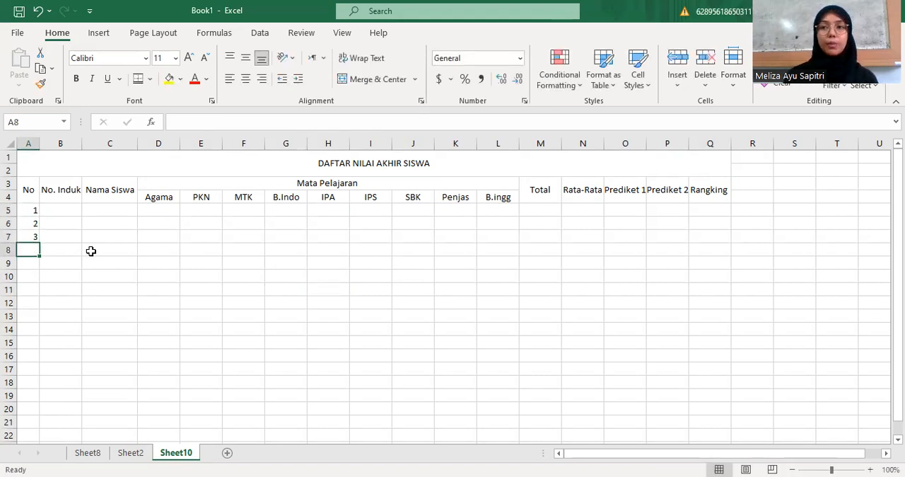
Extend the number series from A5:A7 down the "No" column to 20 in cell A24
{"action": "left_click_drag", "start_coordinate": [34, 210], "coordinate": [41, 259]}
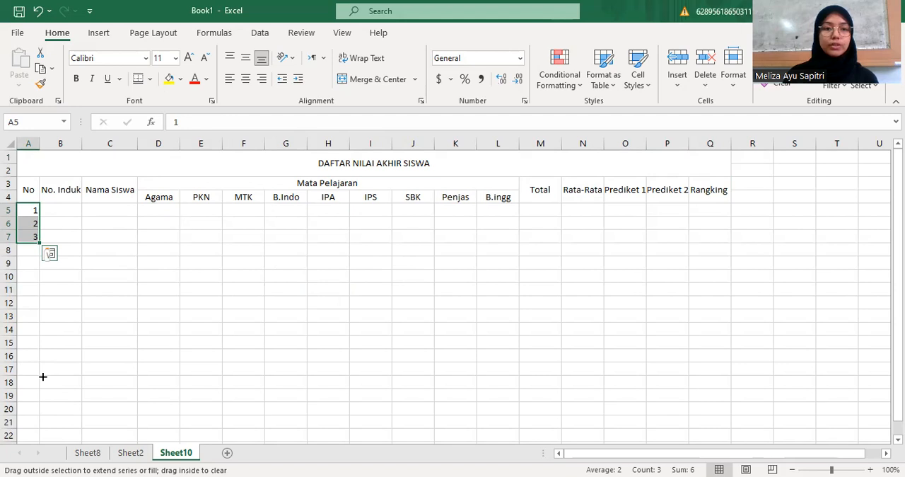
{"action": "left_click_drag", "start_coordinate": [41, 383], "coordinate": [41, 397]}
{"action": "scroll", "coordinate": [78, 300], "scroll_direction": "up", "scroll_amount": 2}
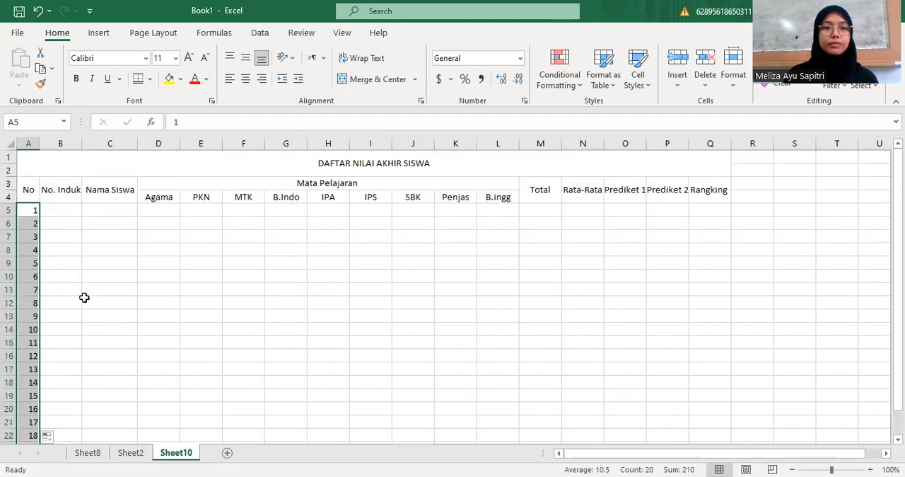
{"action": "left_click", "coordinate": [117, 279]}
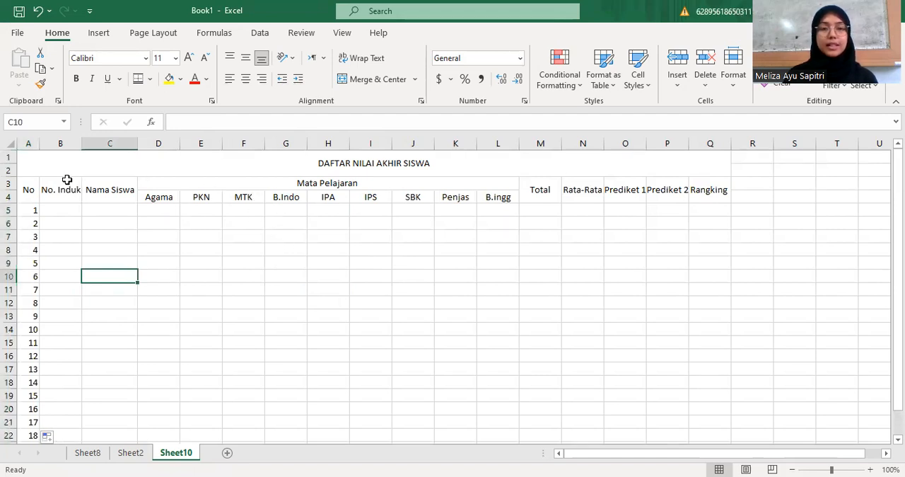
Apply borders to the table range A3:Q24 with a thin solid outline and fine dotted inside lines
{"action": "left_click_drag", "start_coordinate": [26, 184], "coordinate": [698, 418]}
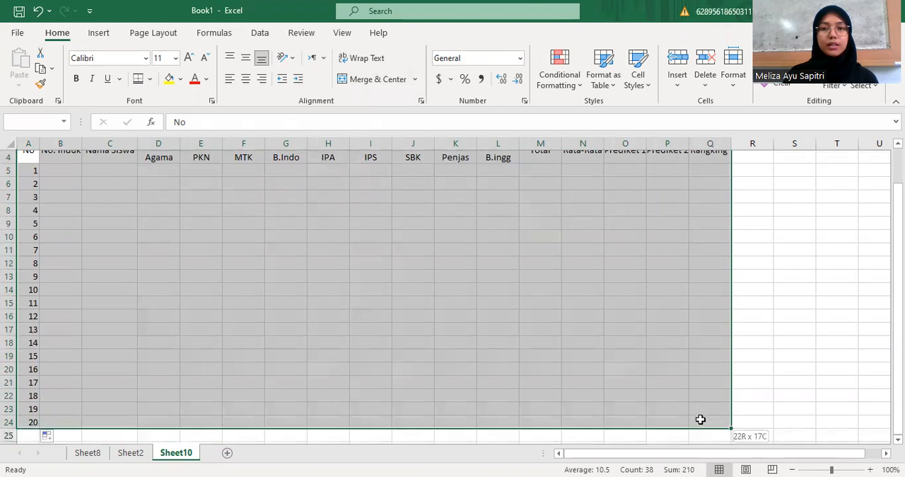
{"action": "scroll", "coordinate": [340, 212], "scroll_direction": "up", "scroll_amount": 1}
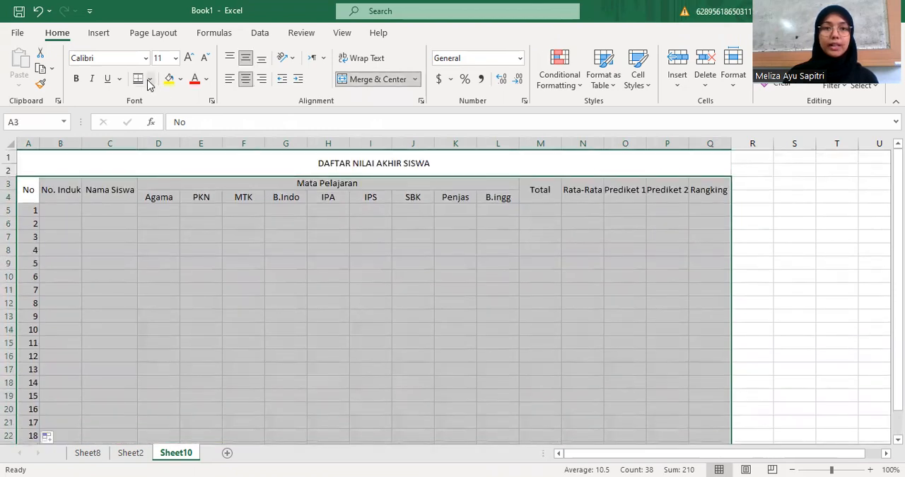
{"action": "left_click", "coordinate": [150, 80]}
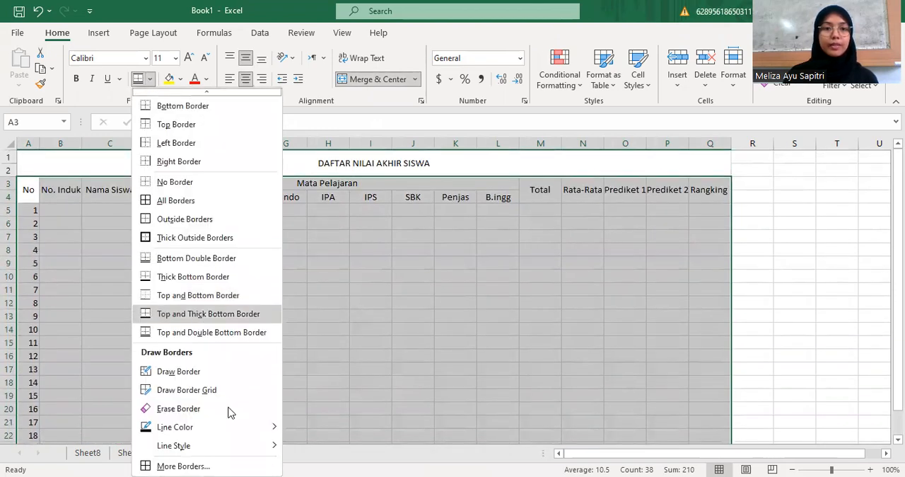
{"action": "left_click", "coordinate": [202, 461]}
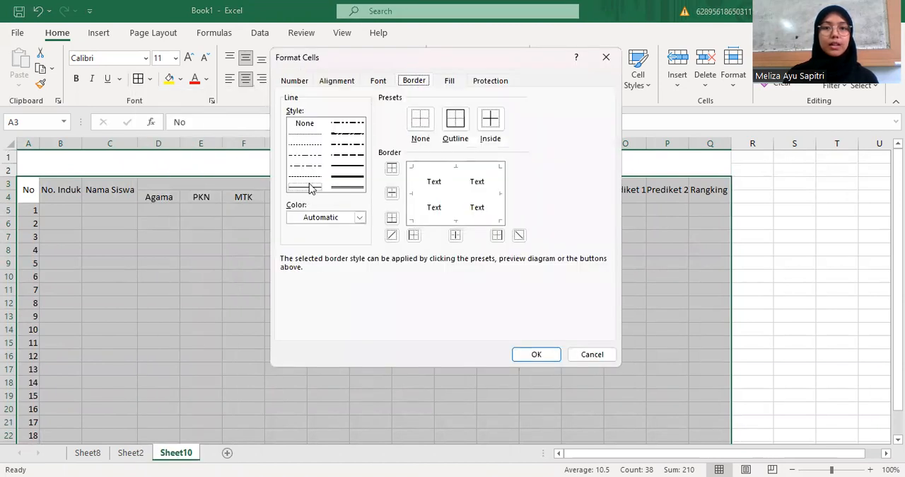
{"action": "left_click", "coordinate": [309, 189]}
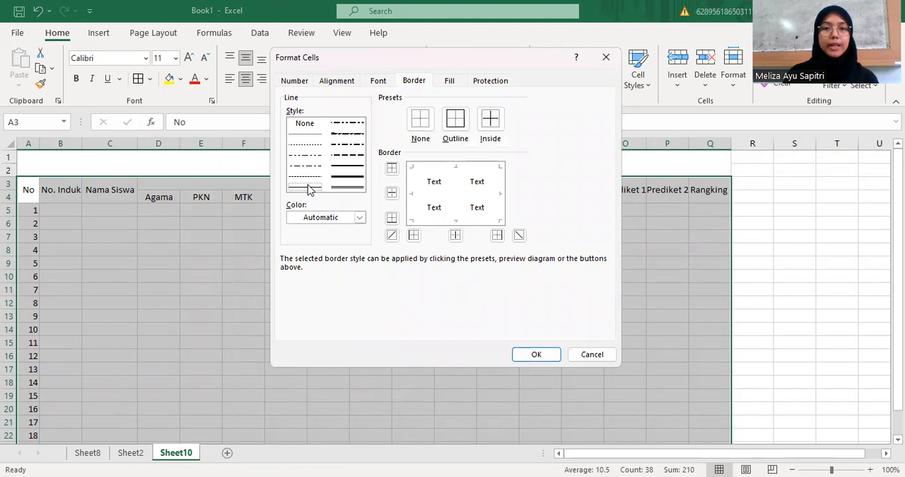
{"action": "left_click", "coordinate": [459, 121]}
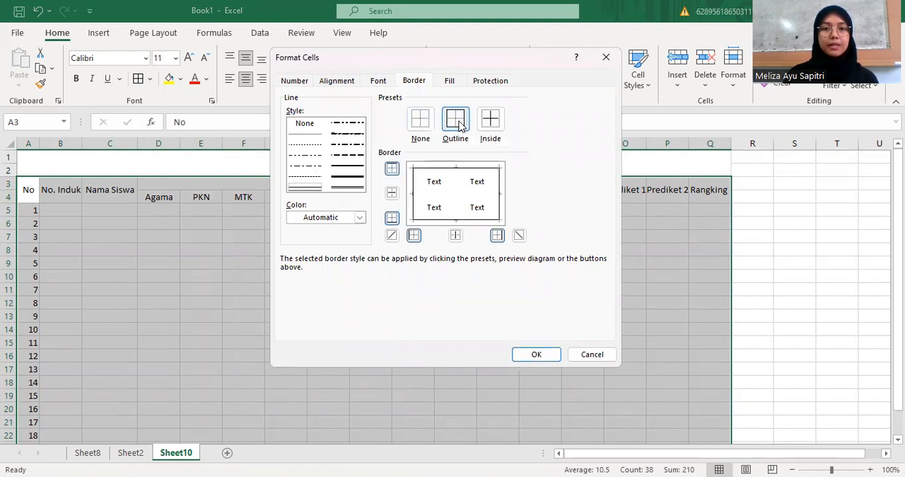
{"action": "left_click", "coordinate": [314, 134]}
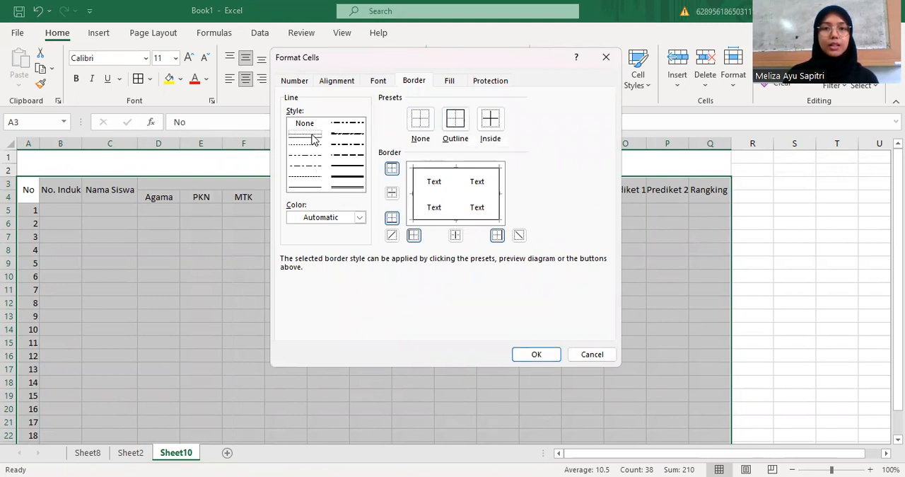
{"action": "left_click", "coordinate": [488, 123]}
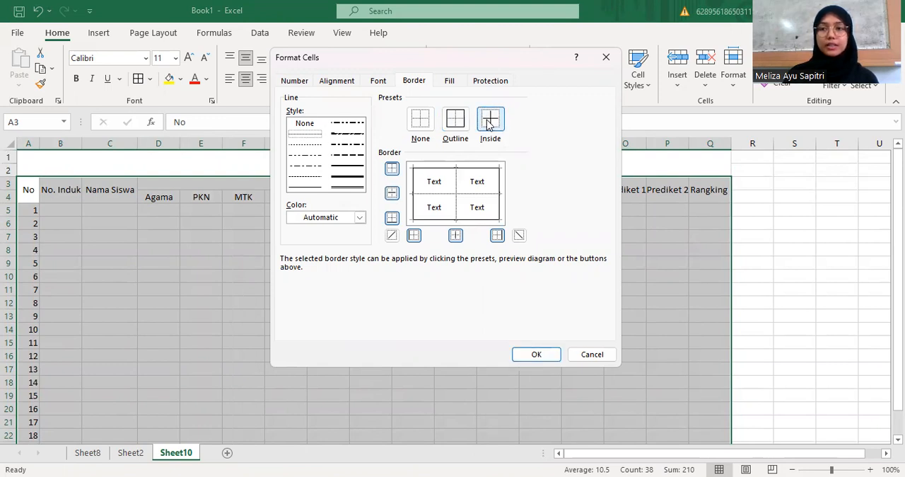
{"action": "left_click", "coordinate": [537, 357]}
{"action": "left_click", "coordinate": [447, 305]}
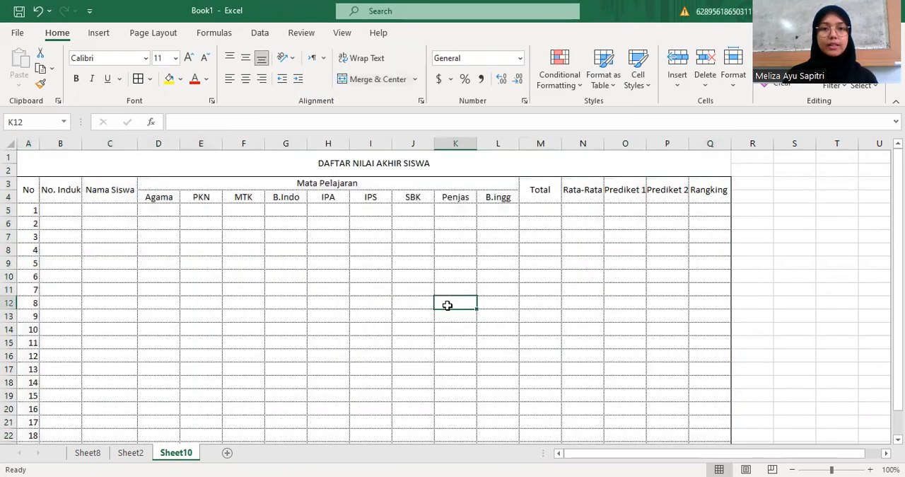
Apply a Top and Double Bottom Border to the table header rows A3:Q4
{"action": "left_click", "coordinate": [29, 188]}
{"action": "left_click_drag", "start_coordinate": [29, 188], "coordinate": [711, 188]}
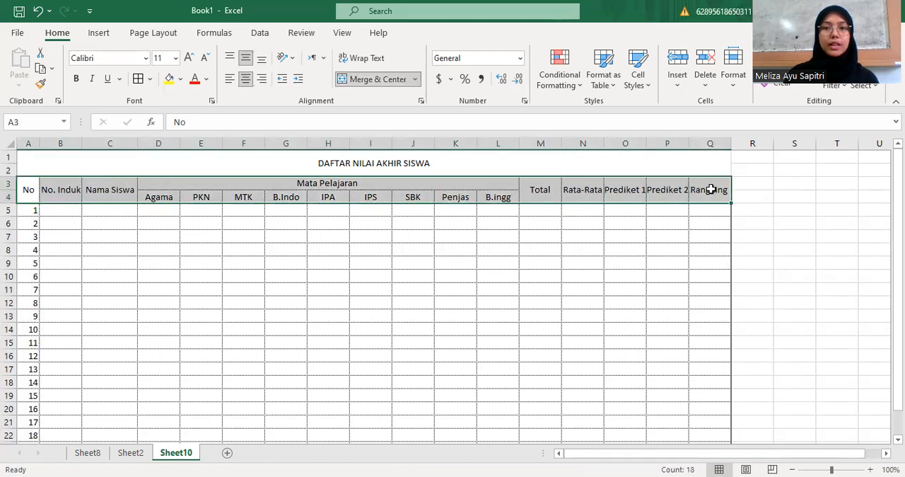
{"action": "left_click", "coordinate": [149, 79]}
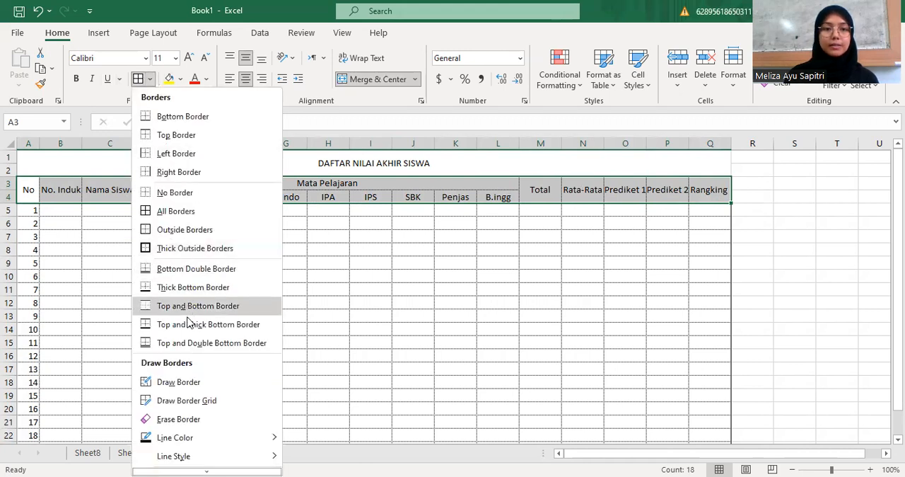
{"action": "left_click", "coordinate": [188, 341]}
{"action": "left_click", "coordinate": [285, 302]}
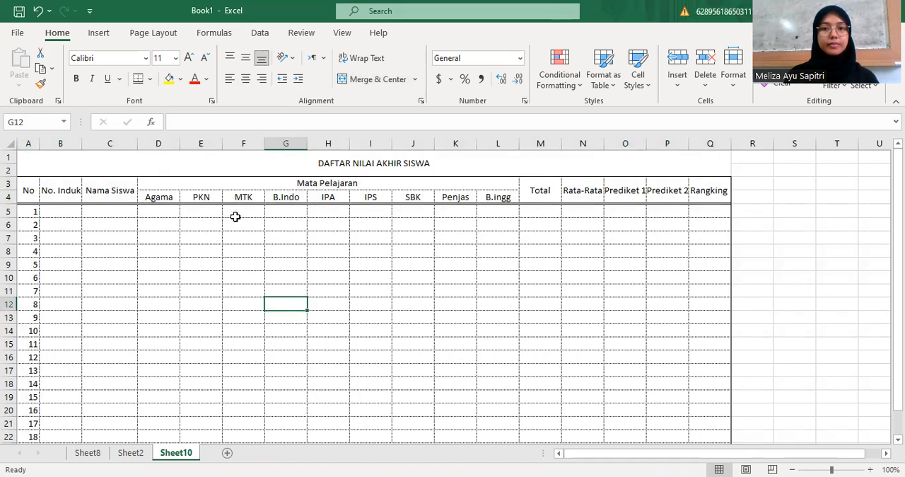
Enter the summary row labels "Jumlah Nilai" in cell A25 and "Rata-Rata" in cell A26
{"action": "scroll", "coordinate": [238, 216], "scroll_direction": "down", "scroll_amount": 1}
{"action": "scroll", "coordinate": [238, 217], "scroll_direction": "down", "scroll_amount": 3}
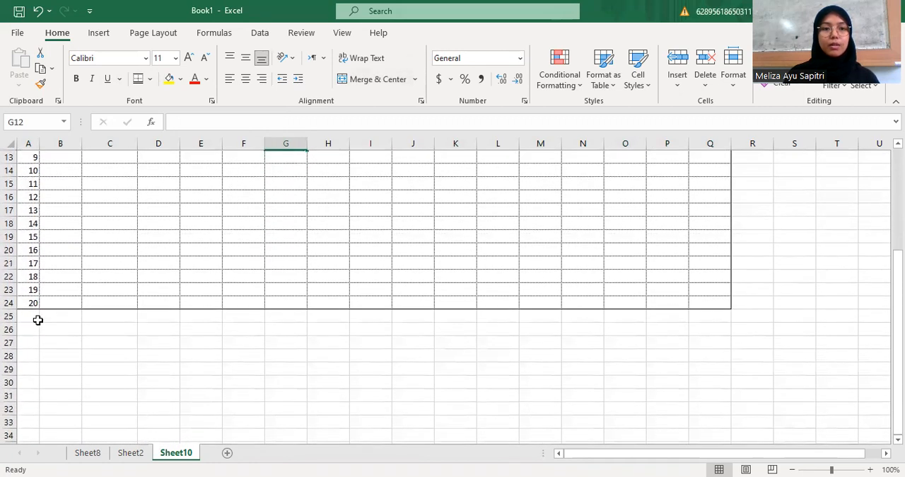
{"action": "left_click", "coordinate": [35, 319]}
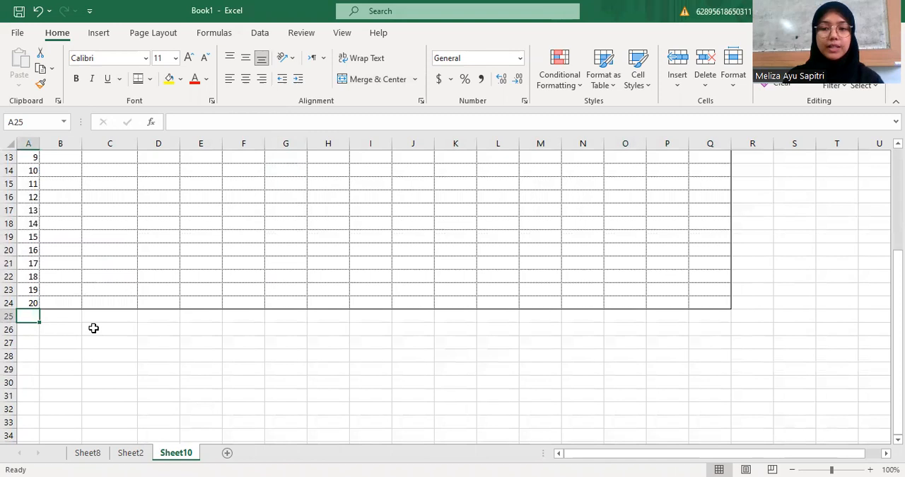
{"action": "type", "text": "Jumlah"}
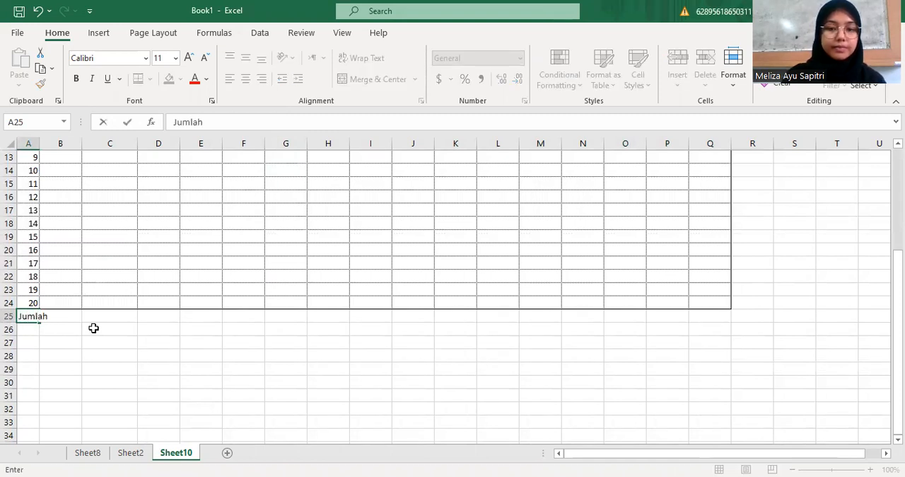
{"action": "type", "text": " Nilai"}
{"action": "key", "text": "Return"}
{"action": "type", "text": "Rata-Rata"}
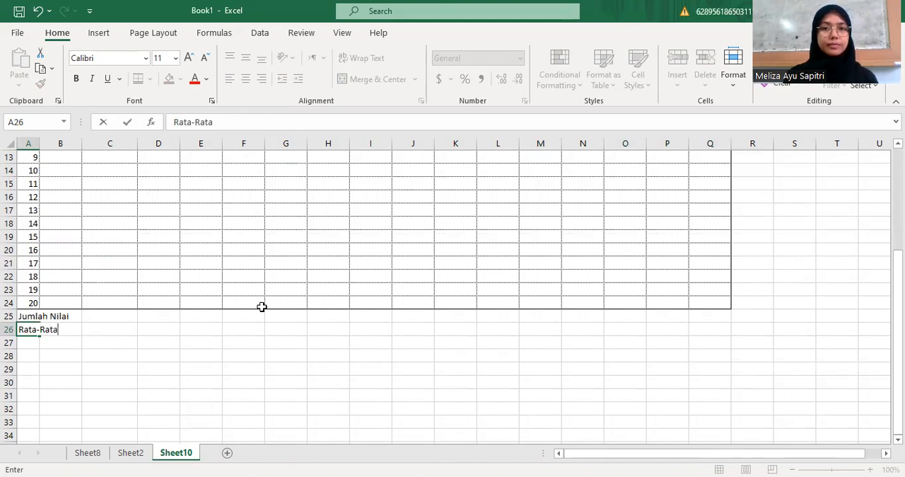
{"action": "scroll", "coordinate": [262, 302], "scroll_direction": "up", "scroll_amount": 4}
{"action": "scroll", "coordinate": [417, 249], "scroll_direction": "down", "scroll_amount": 3}
{"action": "scroll", "coordinate": [424, 251], "scroll_direction": "down", "scroll_amount": 2}
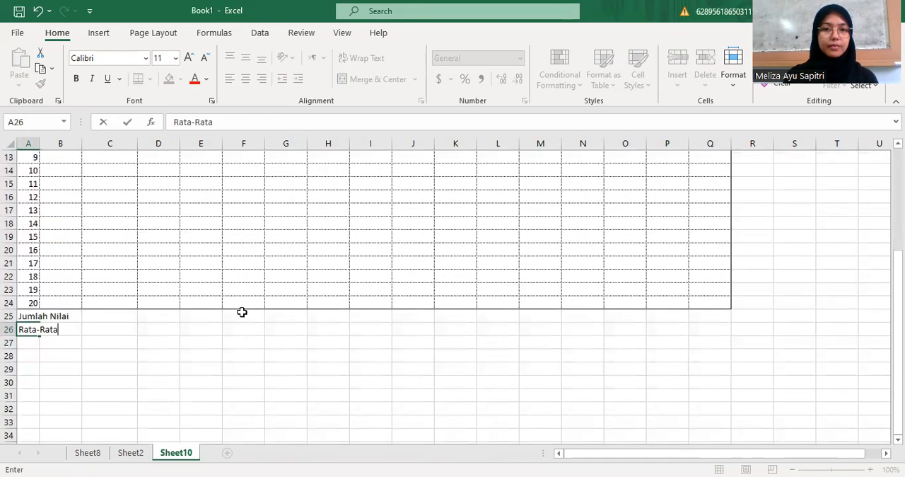
Merge the "Jumlah Nilai" label over A25:L25 and "Rata-Rata" over A26:L26, centering both horizontally and vertically
{"action": "left_click_drag", "start_coordinate": [20, 316], "coordinate": [494, 319]}
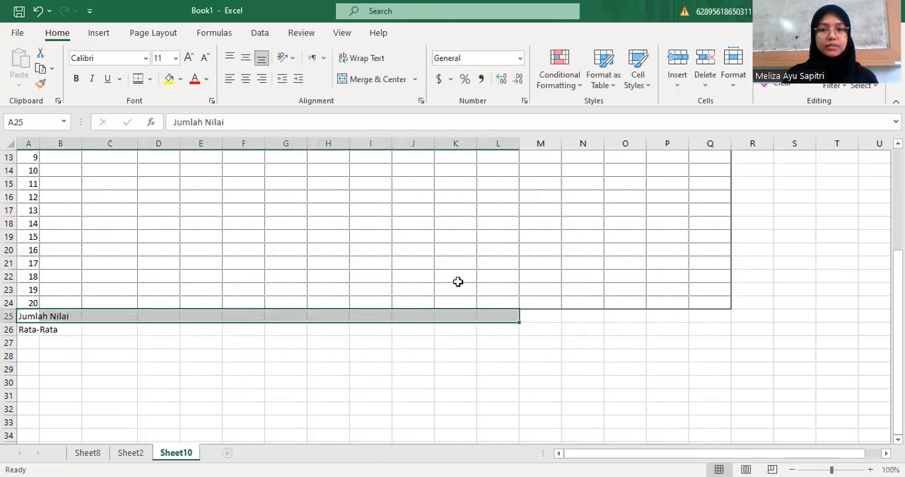
{"action": "left_click", "coordinate": [354, 79]}
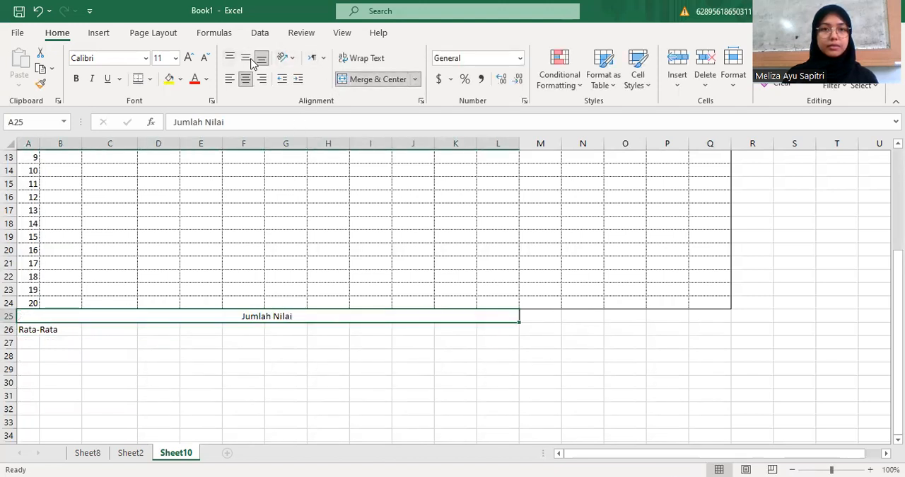
{"action": "left_click", "coordinate": [245, 58]}
{"action": "left_click_drag", "start_coordinate": [27, 336], "coordinate": [485, 329]}
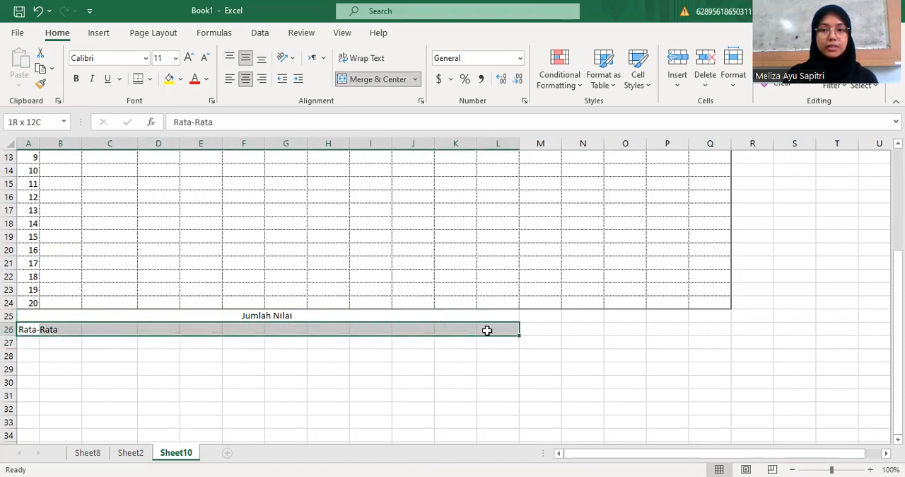
{"action": "left_click", "coordinate": [356, 79]}
{"action": "left_click", "coordinate": [246, 58]}
{"action": "left_click", "coordinate": [320, 385]}
Apply borders to the summary rows A25:Q26 with a thin solid outline and fine dotted inside lines
{"action": "scroll", "coordinate": [354, 345], "scroll_direction": "up", "scroll_amount": 4}
{"action": "scroll", "coordinate": [354, 344], "scroll_direction": "down", "scroll_amount": 5}
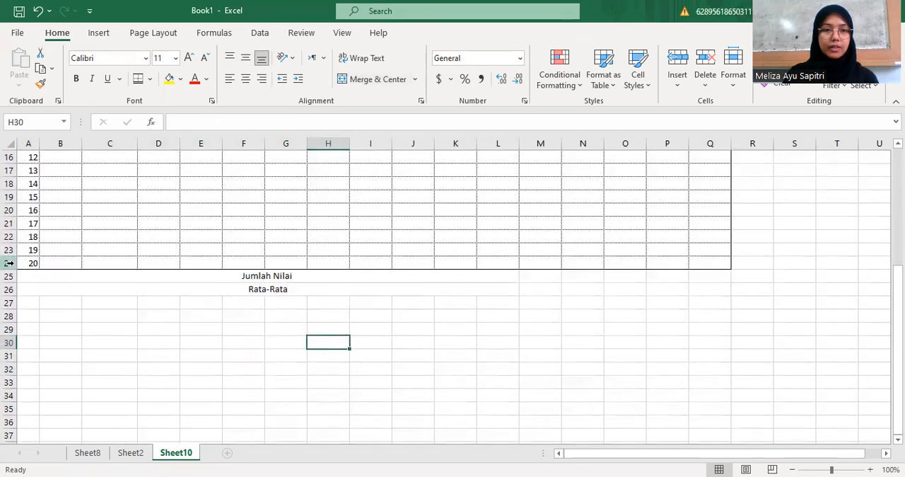
{"action": "left_click_drag", "start_coordinate": [27, 276], "coordinate": [713, 285]}
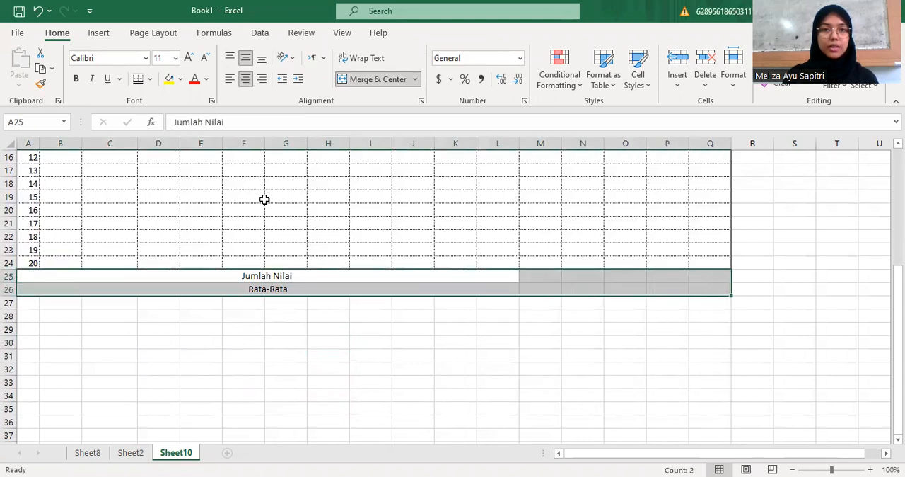
{"action": "left_click", "coordinate": [150, 78]}
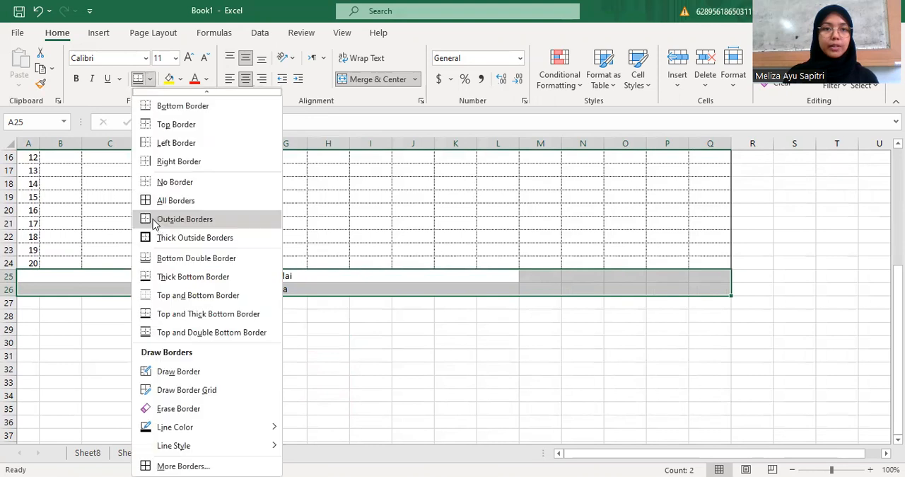
{"action": "left_click", "coordinate": [183, 466]}
{"action": "left_click", "coordinate": [297, 189]}
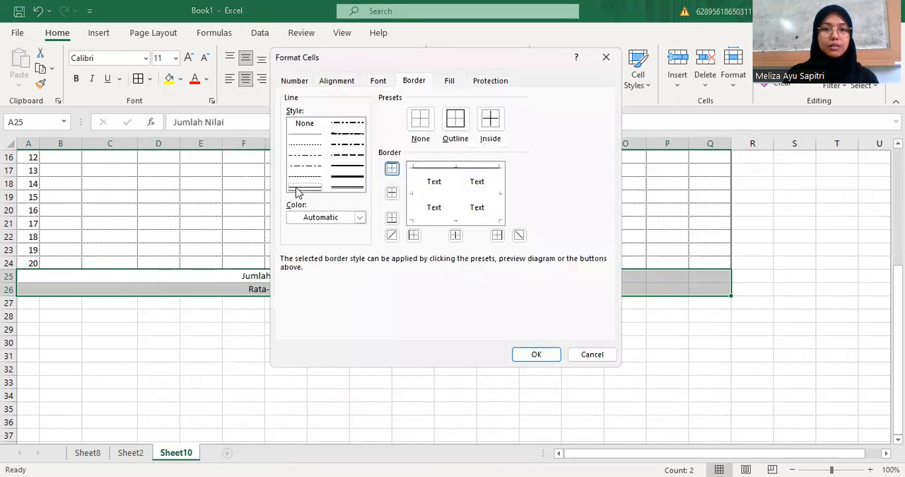
{"action": "left_click", "coordinate": [457, 130]}
{"action": "left_click", "coordinate": [317, 134]}
{"action": "left_click", "coordinate": [485, 131]}
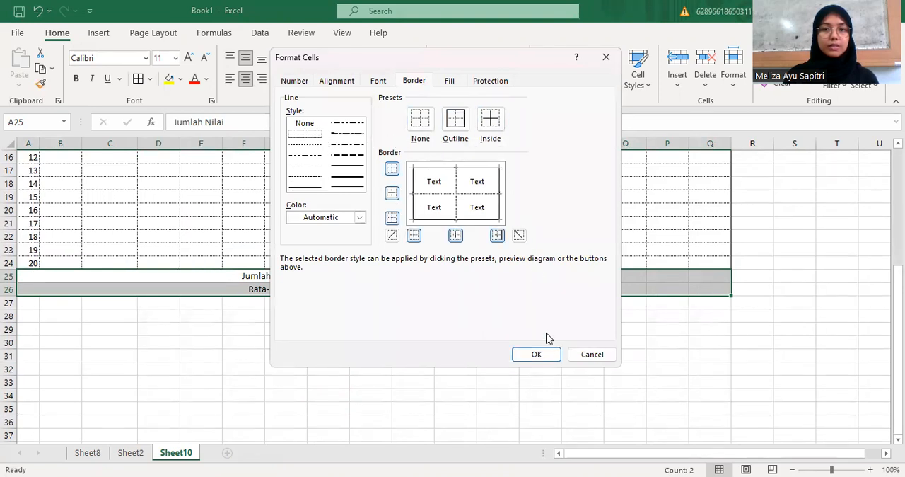
{"action": "left_click", "coordinate": [544, 356]}
{"action": "left_click", "coordinate": [412, 356]}
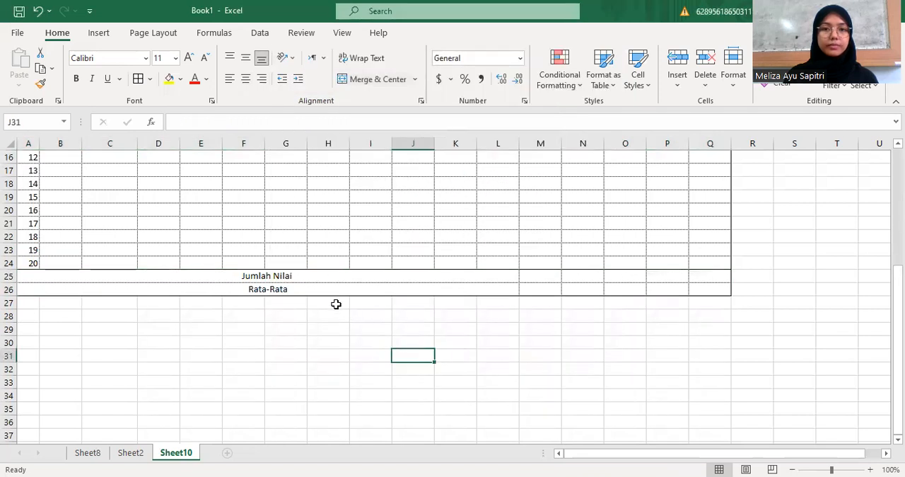
Copy the subject scores in D5:L24 of Sheet2 and paste them into Sheet10 starting at cell D5
{"action": "scroll", "coordinate": [335, 305], "scroll_direction": "up", "scroll_amount": 1}
{"action": "scroll", "coordinate": [230, 314], "scroll_direction": "up", "scroll_amount": 4}
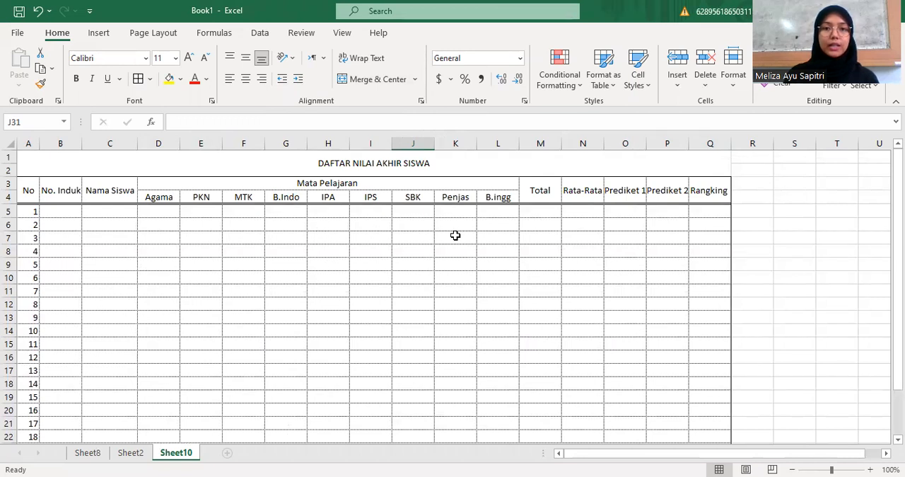
{"action": "scroll", "coordinate": [338, 280], "scroll_direction": "down", "scroll_amount": 3}
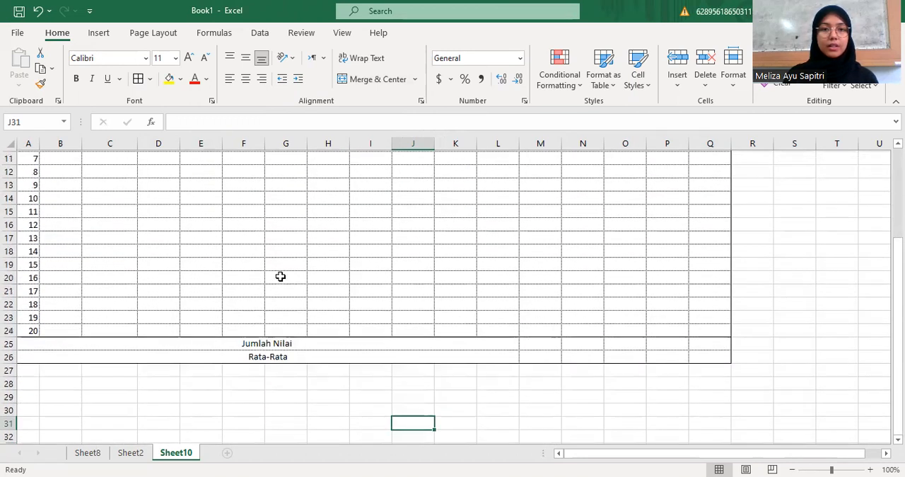
{"action": "scroll", "coordinate": [281, 277], "scroll_direction": "up", "scroll_amount": 4}
{"action": "left_click", "coordinate": [130, 452]}
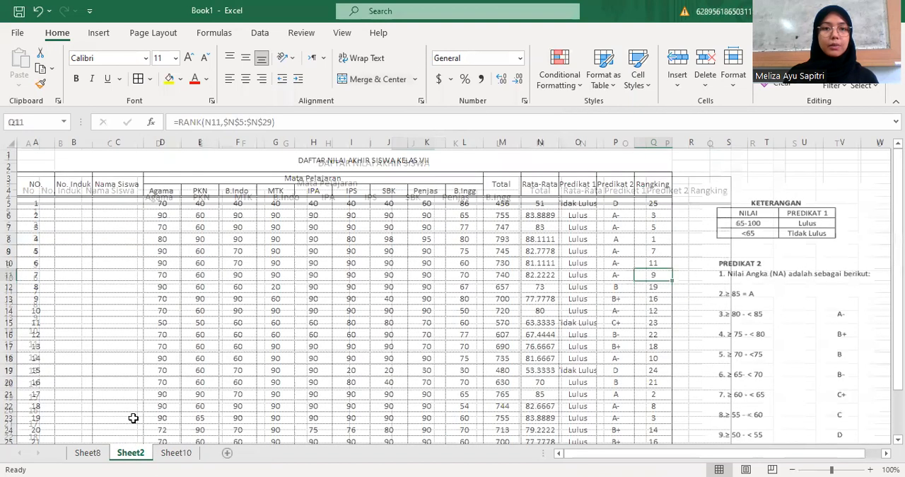
{"action": "left_click", "coordinate": [161, 203]}
{"action": "left_click_drag", "start_coordinate": [161, 203], "coordinate": [452, 434]}
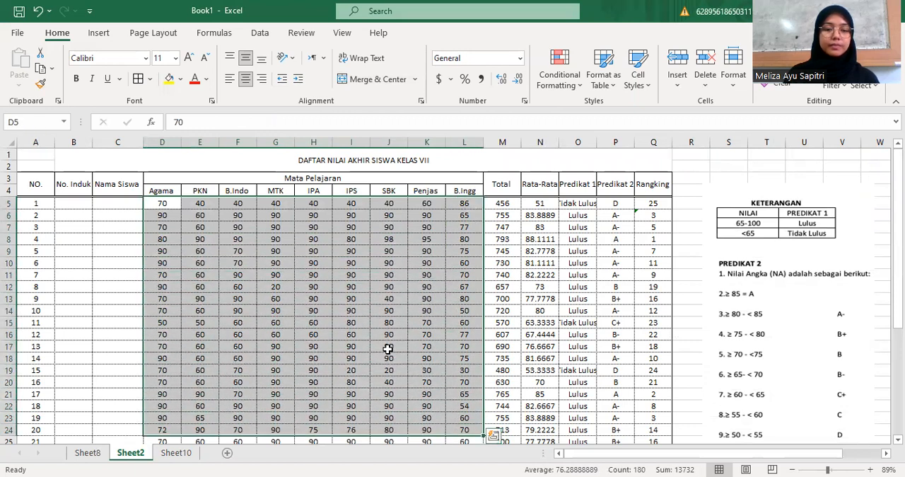
{"action": "key", "text": "ctrl+c"}
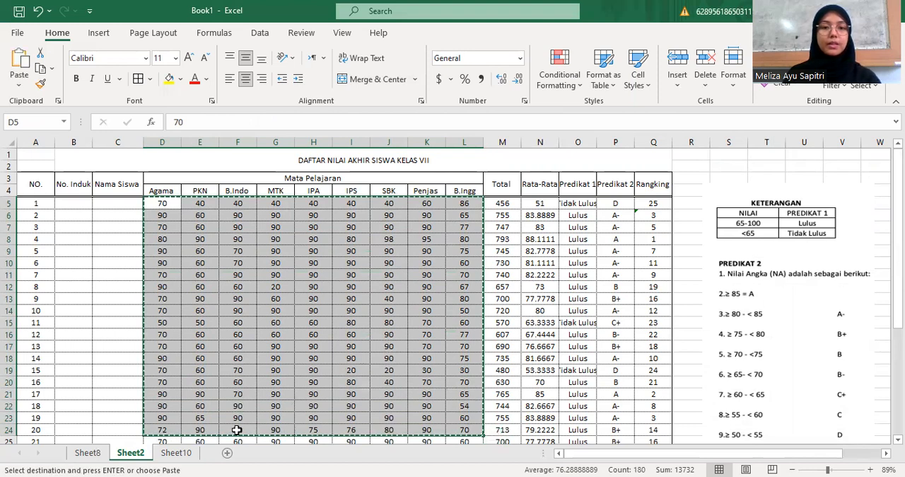
{"action": "left_click", "coordinate": [176, 452]}
{"action": "left_click", "coordinate": [167, 211]}
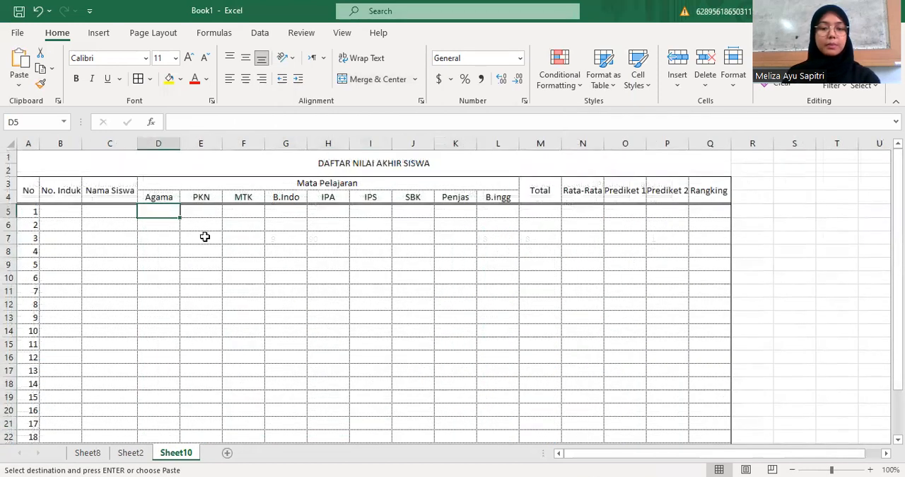
{"action": "key", "text": "ctrl+v"}
{"action": "scroll", "coordinate": [301, 260], "scroll_direction": "down", "scroll_amount": 5}
{"action": "scroll", "coordinate": [301, 260], "scroll_direction": "up", "scroll_amount": 5}
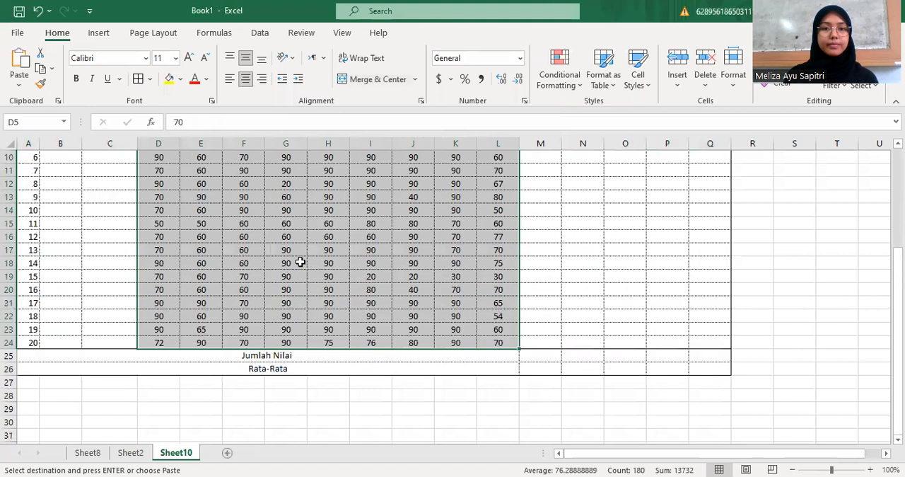
{"action": "left_click", "coordinate": [281, 254]}
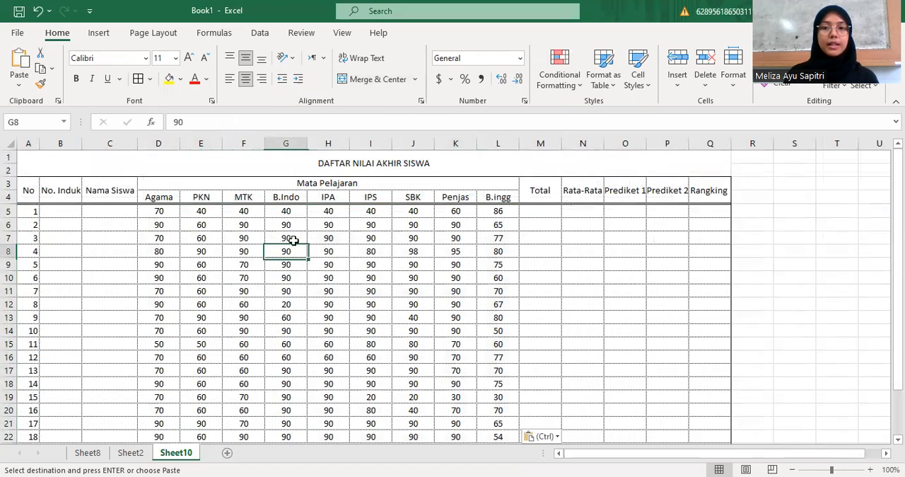
Enter a SUM formula in cell M5 that totals the first student's subject scores in D5:L5
{"action": "left_click", "coordinate": [544, 213]}
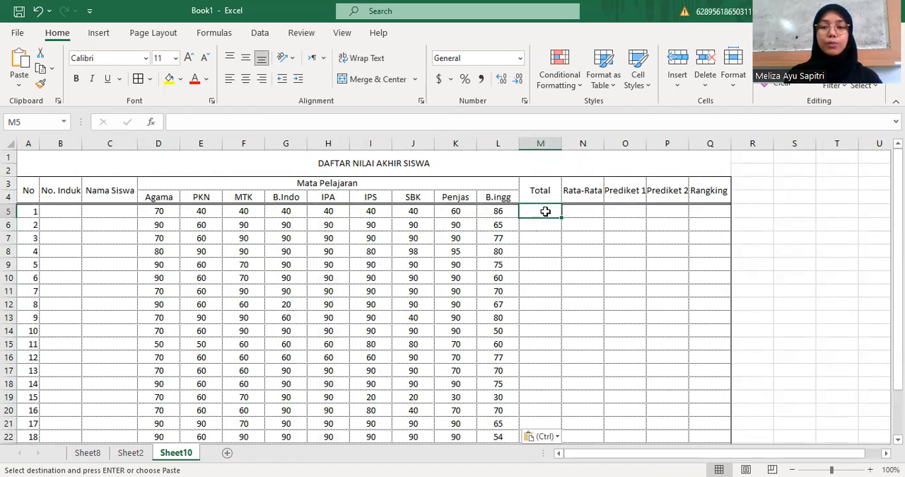
{"action": "type", "text": "="}
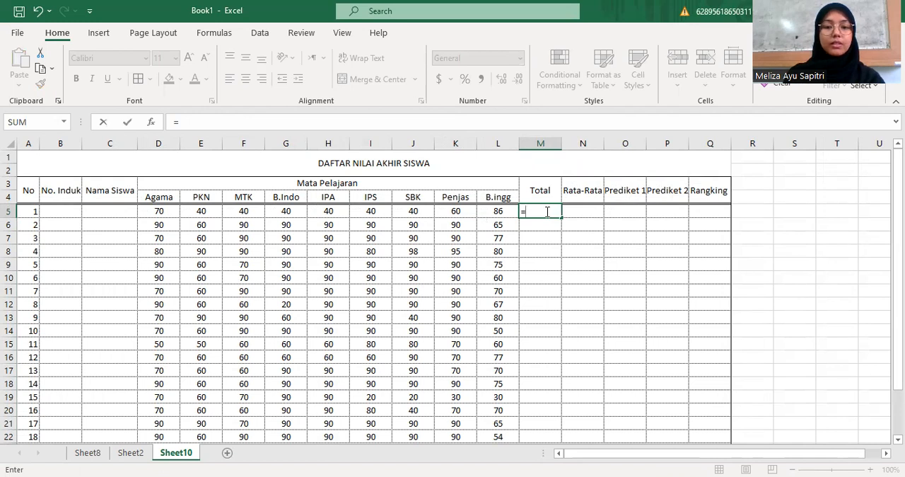
{"action": "type", "text": "su"}
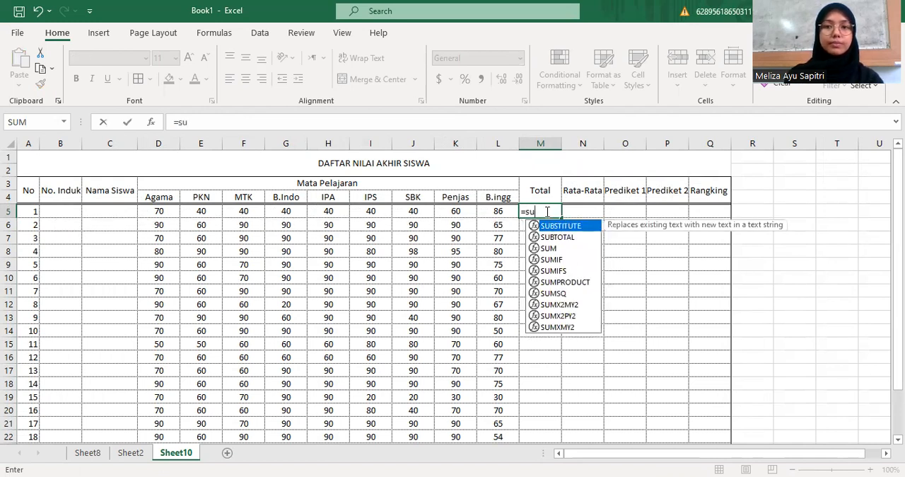
{"action": "type", "text": "m"}
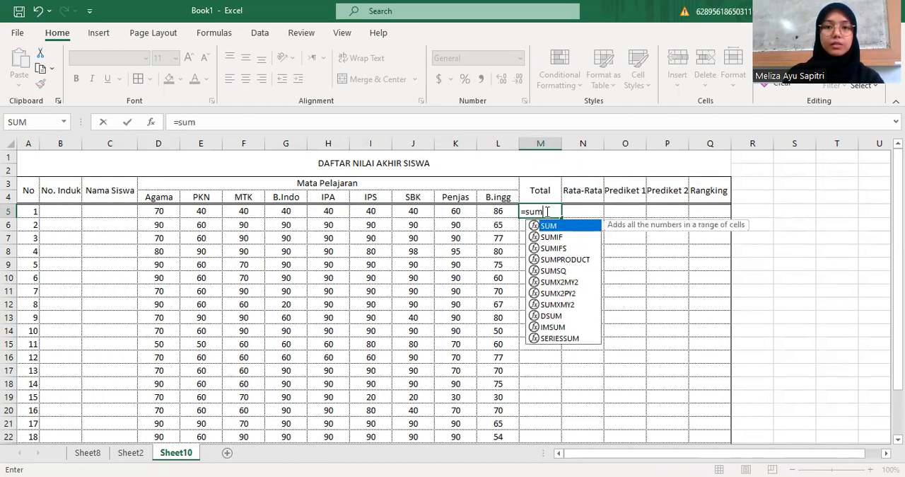
{"action": "key", "text": "BackSpace"}
{"action": "key", "text": "BackSpace"}
{"action": "key", "text": "BackSpace"}
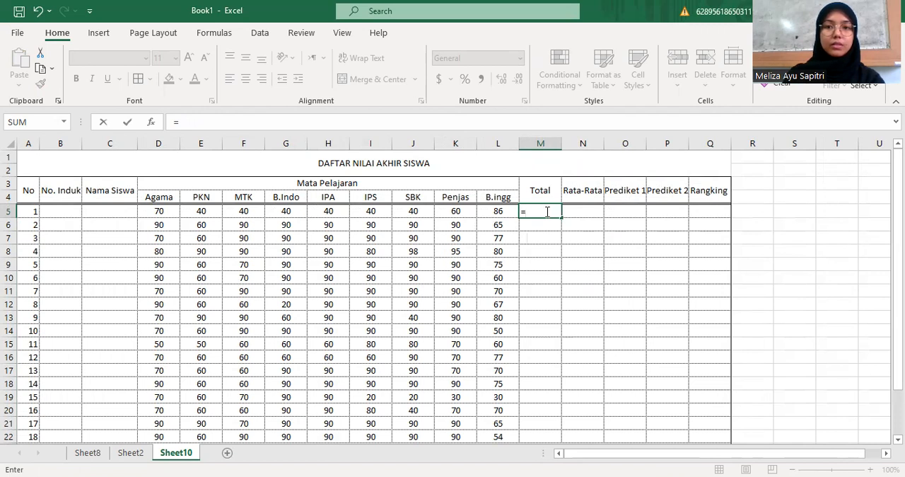
{"action": "type", "text": "SUM("}
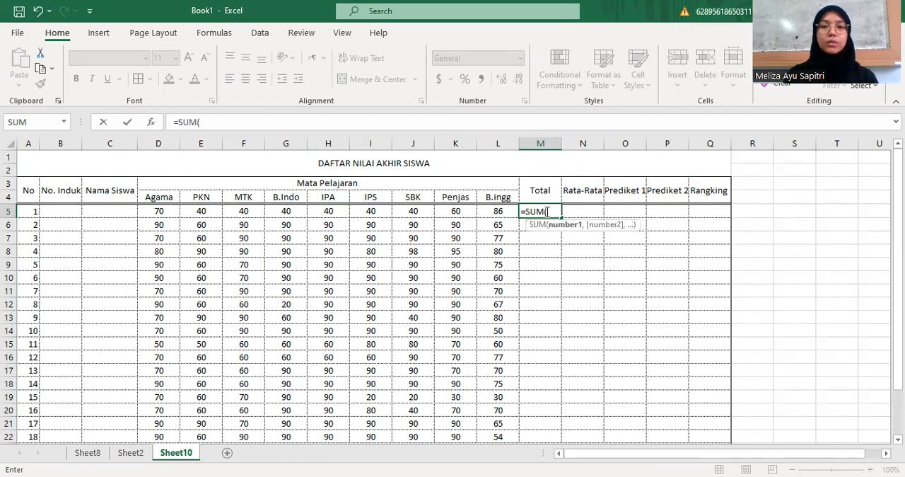
{"action": "left_click", "coordinate": [161, 212]}
{"action": "left_click_drag", "start_coordinate": [161, 211], "coordinate": [253, 220]}
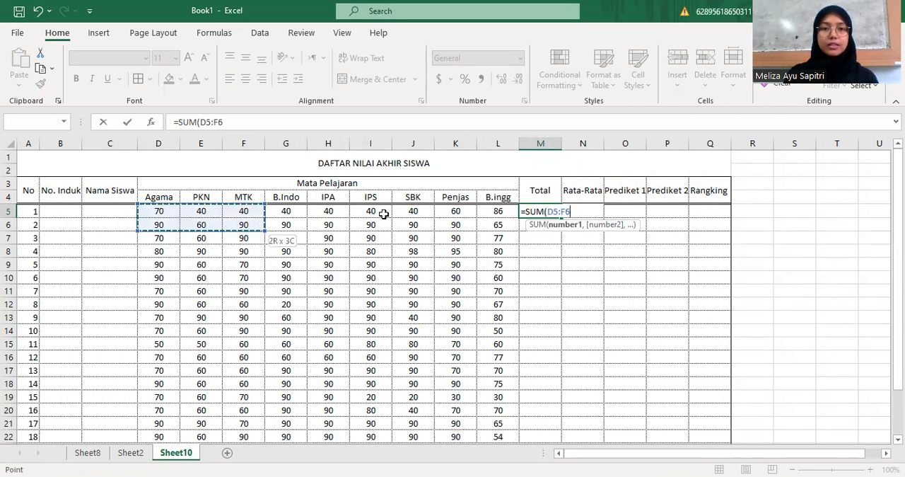
{"action": "left_click", "coordinate": [490, 212], "text": "shift"}
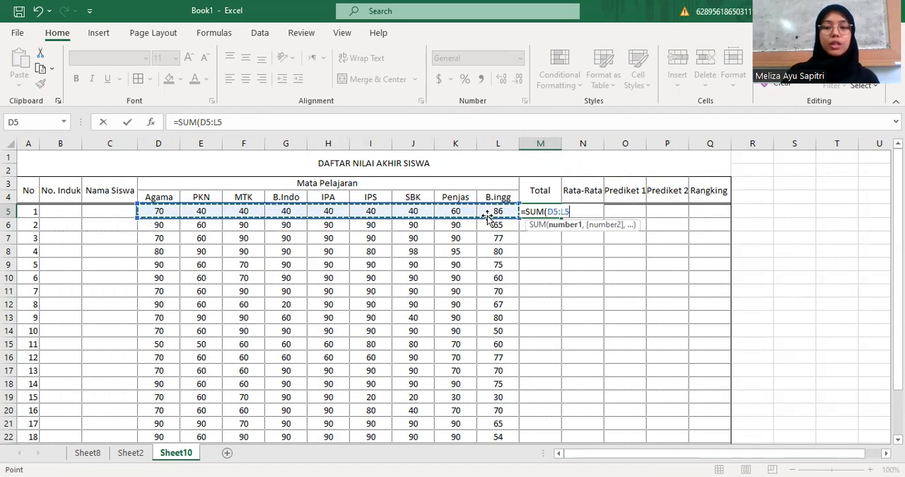
{"action": "key", "text": "Return"}
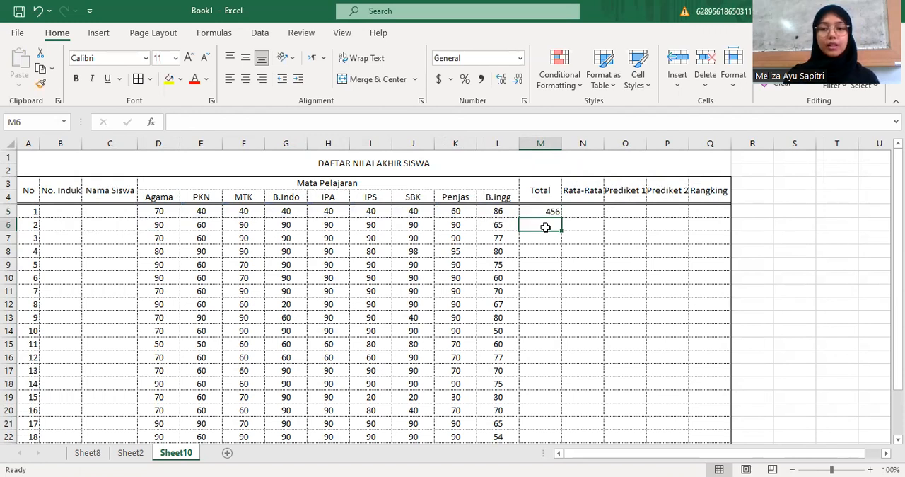
Enter a SUM formula in cell M6 that totals the second student's subject scores in D6:L6
{"action": "type", "text": "="}
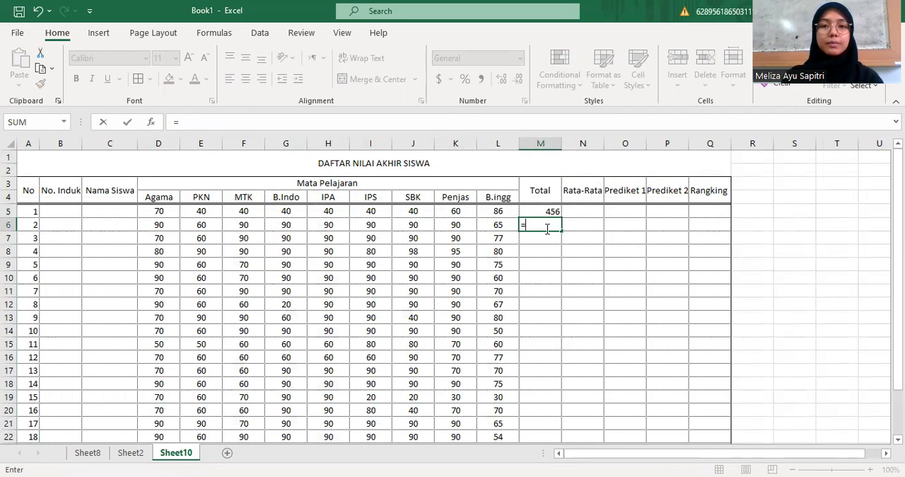
{"action": "type", "text": "SUM"}
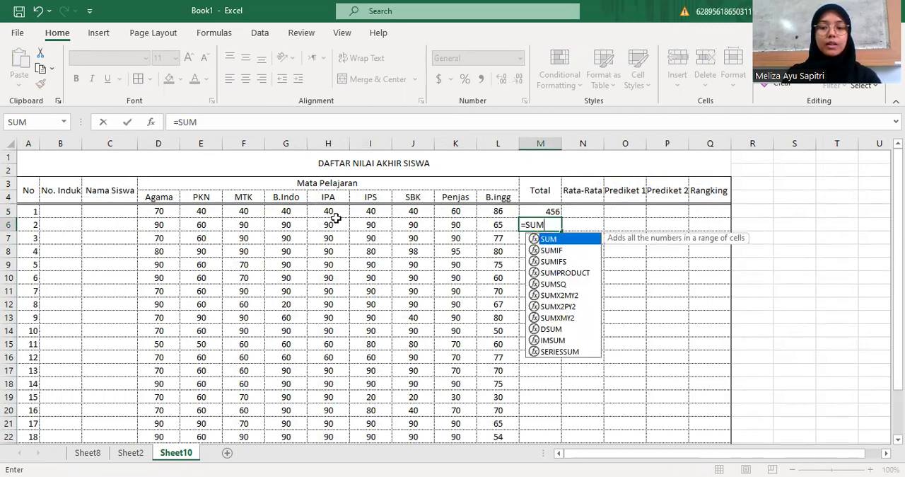
{"action": "type", "text": "("}
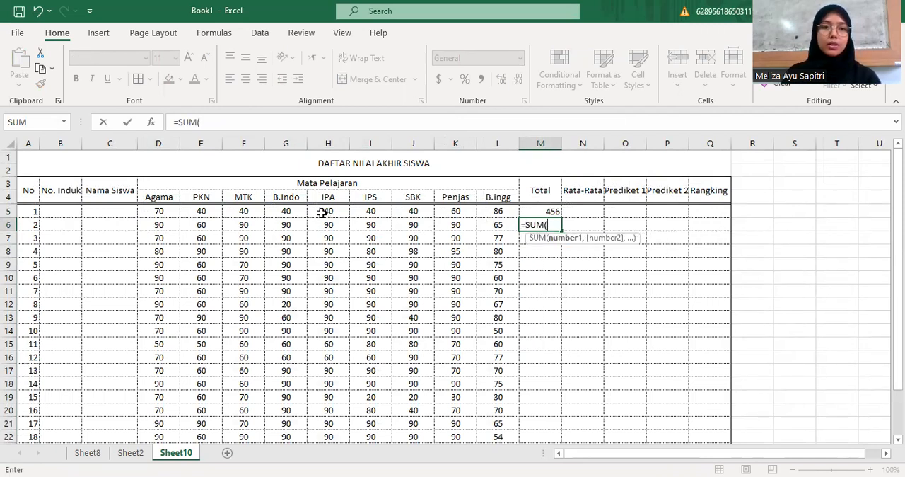
{"action": "left_click_drag", "start_coordinate": [169, 225], "coordinate": [207, 231]}
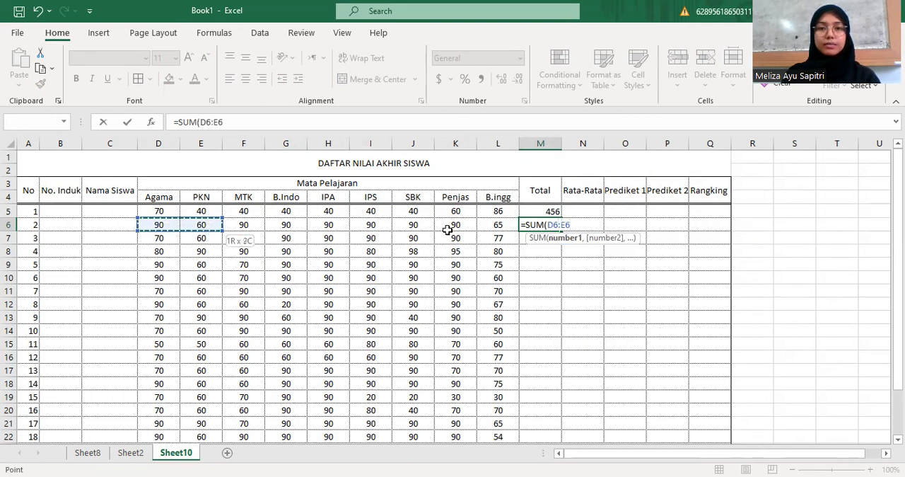
{"action": "left_click_drag", "start_coordinate": [503, 232], "coordinate": [500, 227]}
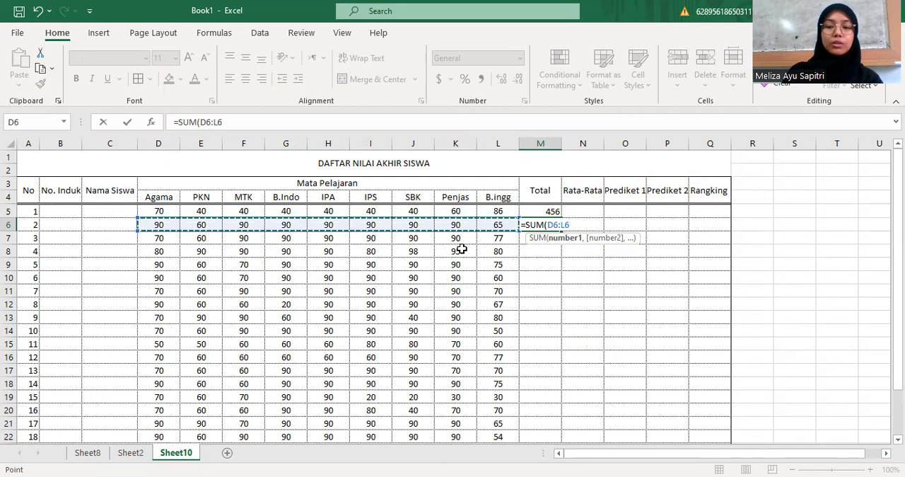
{"action": "key", "text": "Return"}
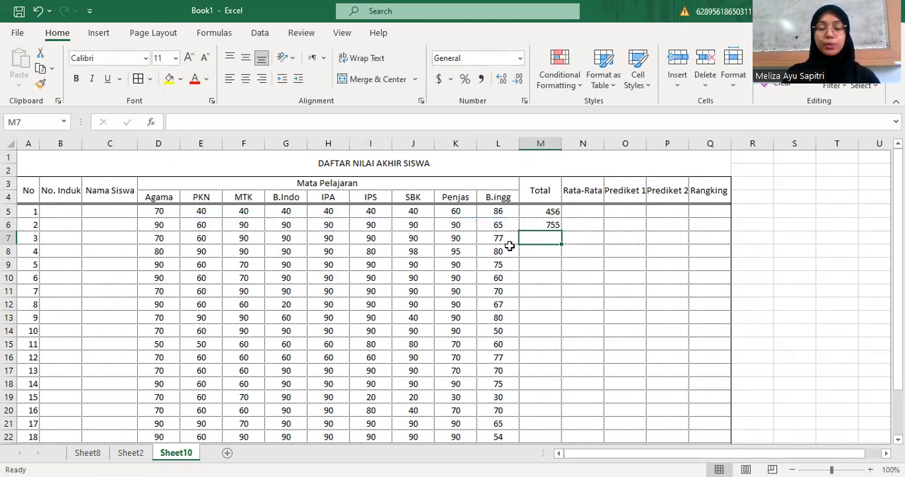
Fill the Total formula down through M24 and center the totals in M5:M24 horizontally and vertically
{"action": "scroll", "coordinate": [505, 246], "scroll_direction": "down", "scroll_amount": 1}
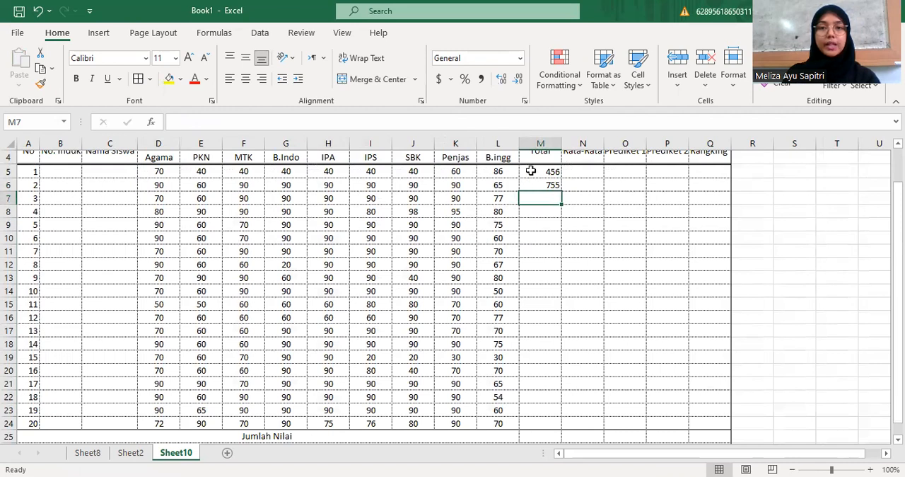
{"action": "left_click", "coordinate": [534, 172]}
{"action": "left_click_drag", "start_coordinate": [533, 172], "coordinate": [555, 426]}
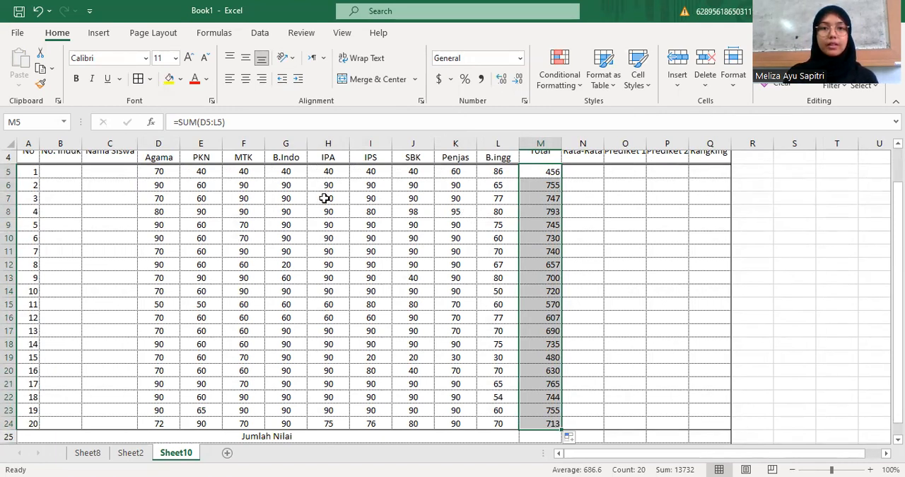
{"action": "scroll", "coordinate": [322, 191], "scroll_direction": "up", "scroll_amount": 1}
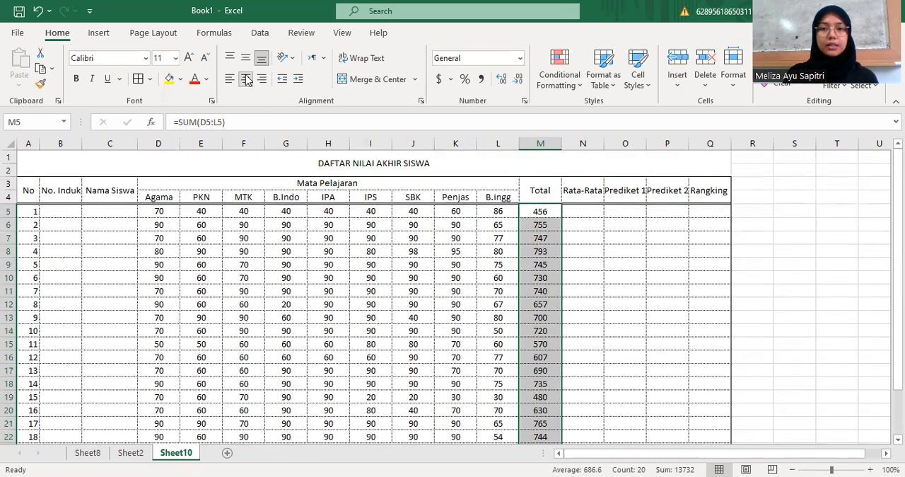
{"action": "left_click", "coordinate": [245, 57]}
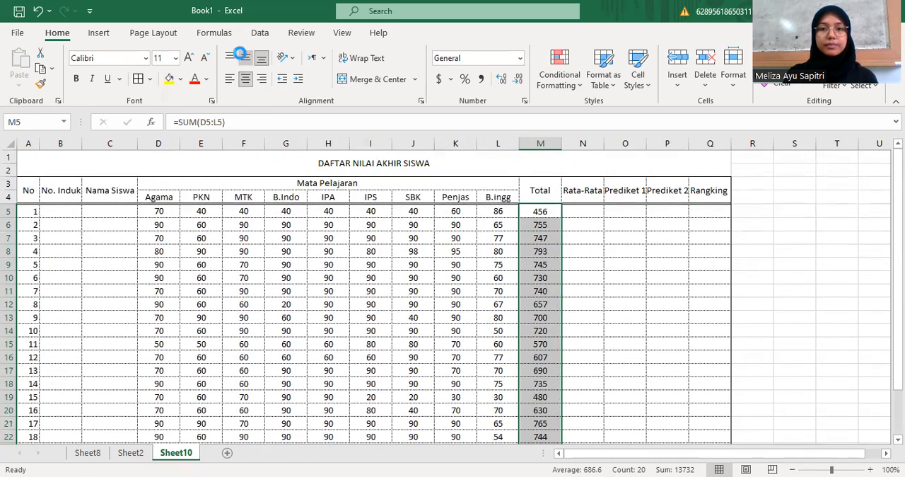
Enter the formula =AVERAGE(D5:L5) in cell N5 for the first student's Rata-Rata
{"action": "left_click", "coordinate": [583, 212]}
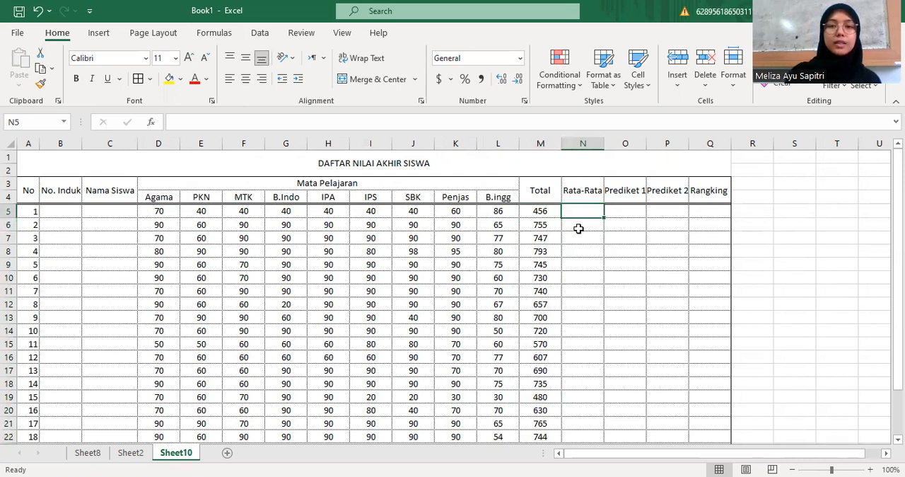
{"action": "type", "text": "="}
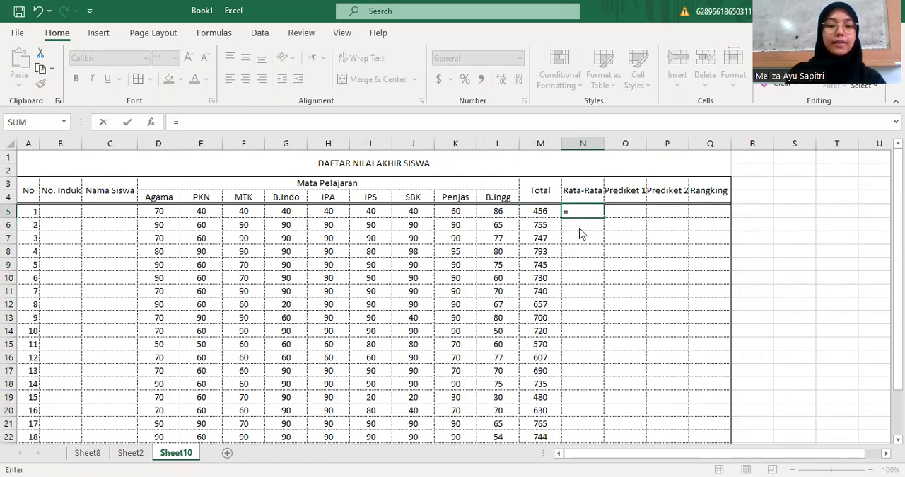
{"action": "type", "text": "AVERA"}
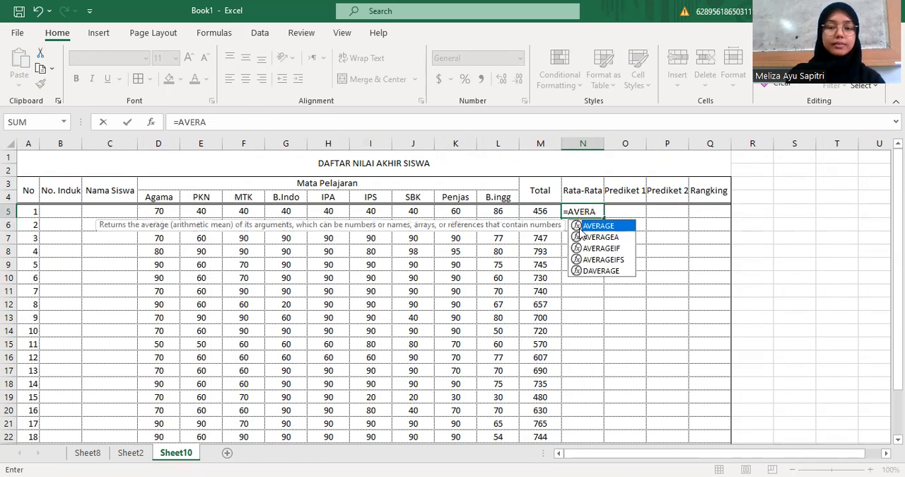
{"action": "type", "text": "GE"}
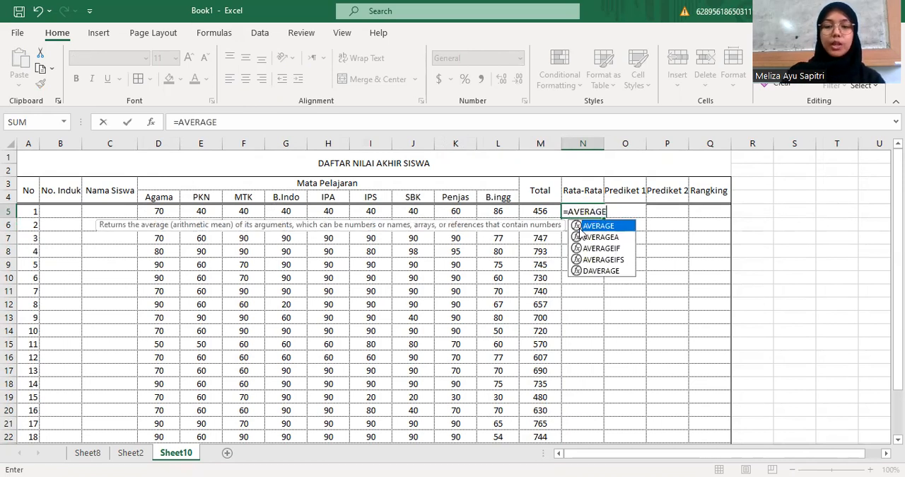
{"action": "type", "text": "("}
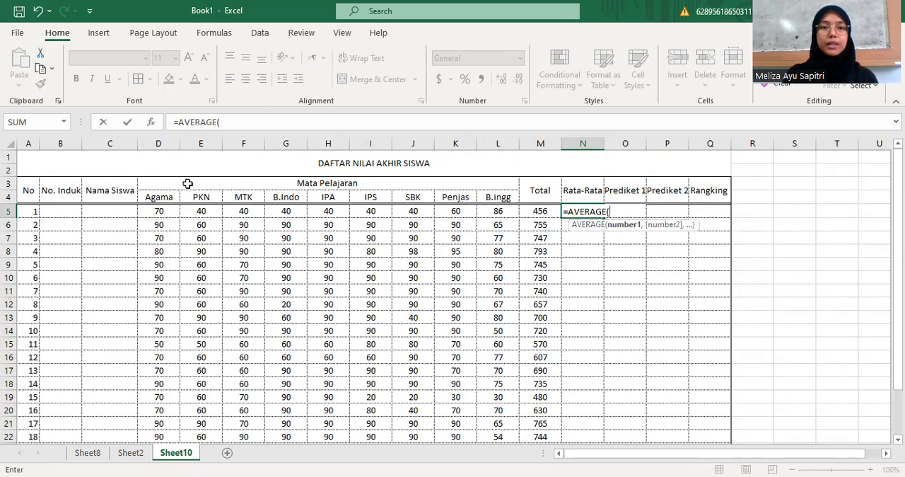
{"action": "left_click_drag", "start_coordinate": [164, 210], "coordinate": [498, 209]}
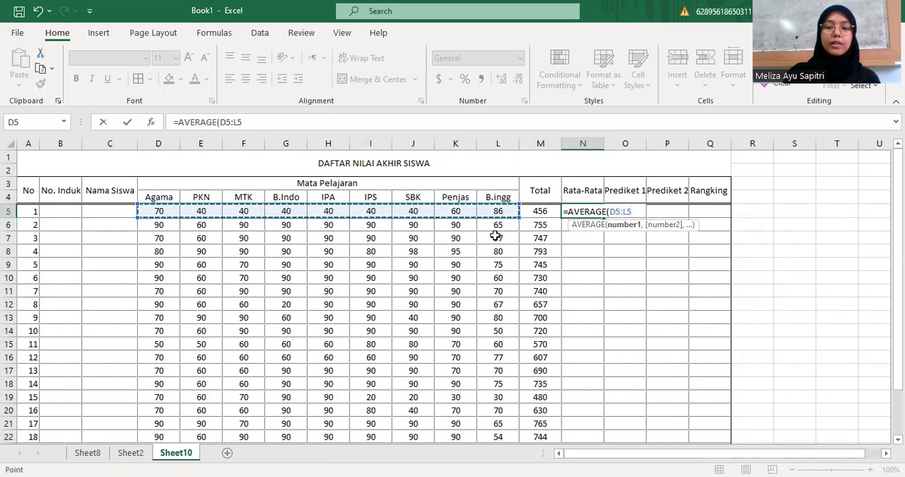
{"action": "type", "text": ")"}
{"action": "key", "text": "Return"}
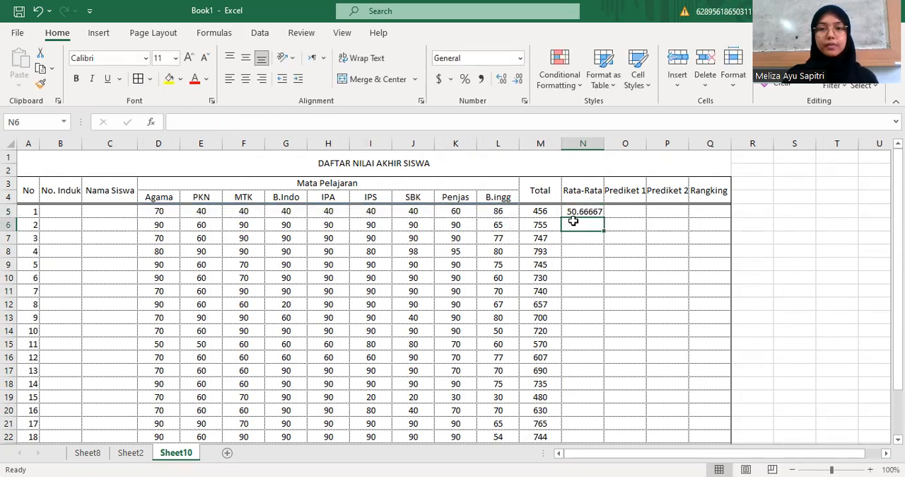
Reduce the decimals of the average in N5 until it displays as a whole number
{"action": "left_click", "coordinate": [594, 212]}
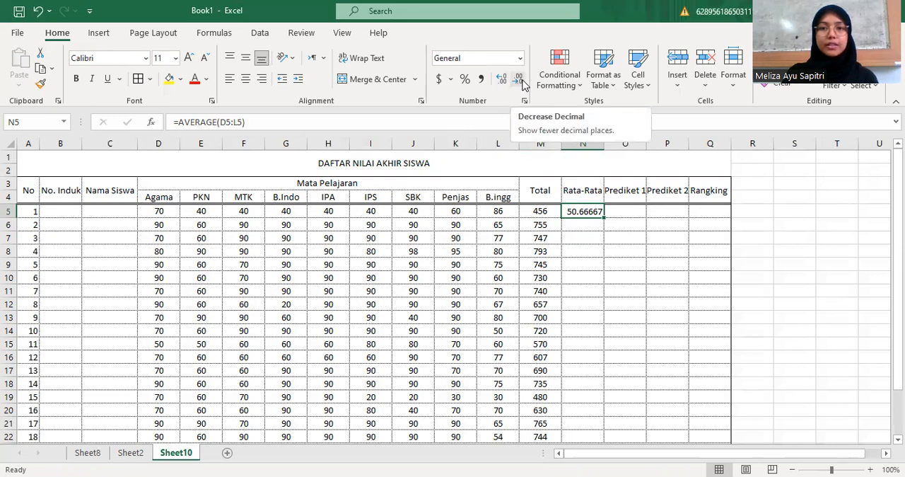
{"action": "left_click", "coordinate": [522, 84]}
{"action": "left_click", "coordinate": [522, 83]}
{"action": "left_click", "coordinate": [522, 84]}
{"action": "left_click", "coordinate": [522, 83]}
{"action": "left_click", "coordinate": [522, 83]}
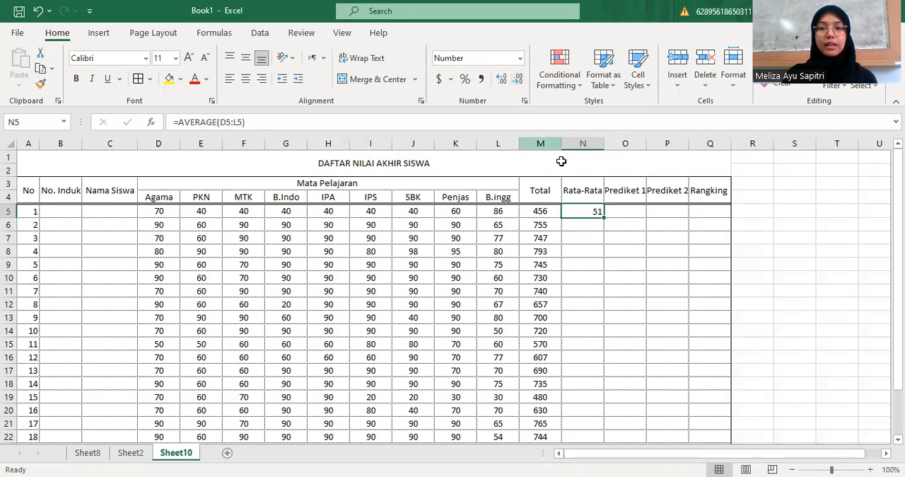
{"action": "left_click", "coordinate": [608, 217]}
{"action": "left_click", "coordinate": [596, 211]}
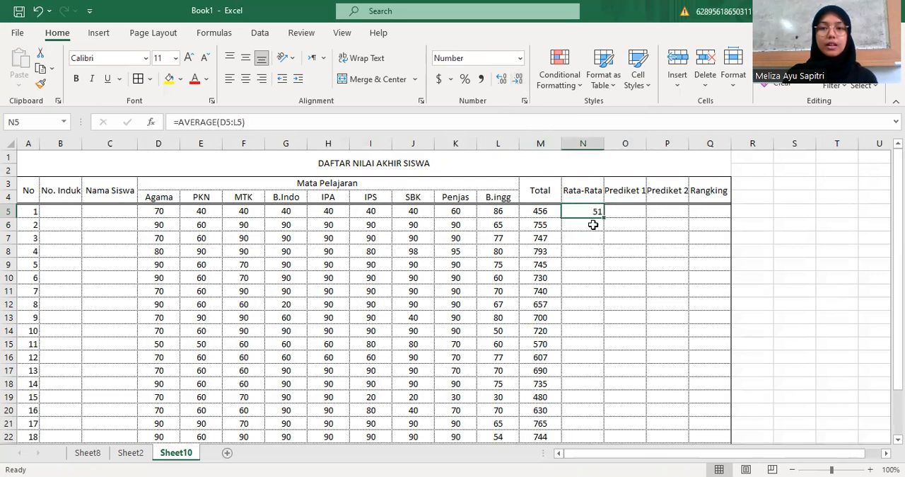
Enter the formula =AVERAGE(D6:L6) in cell N6 for the second student's Rata-Rata
{"action": "left_click", "coordinate": [593, 224]}
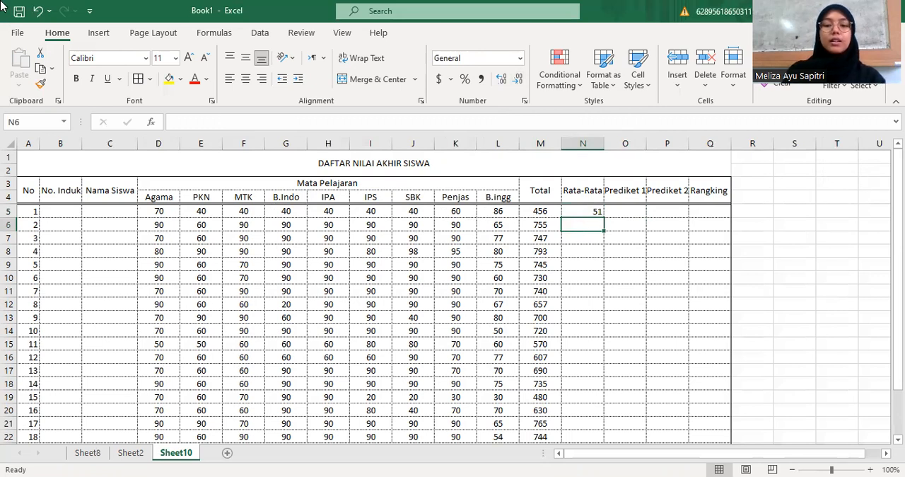
{"action": "type", "text": "="}
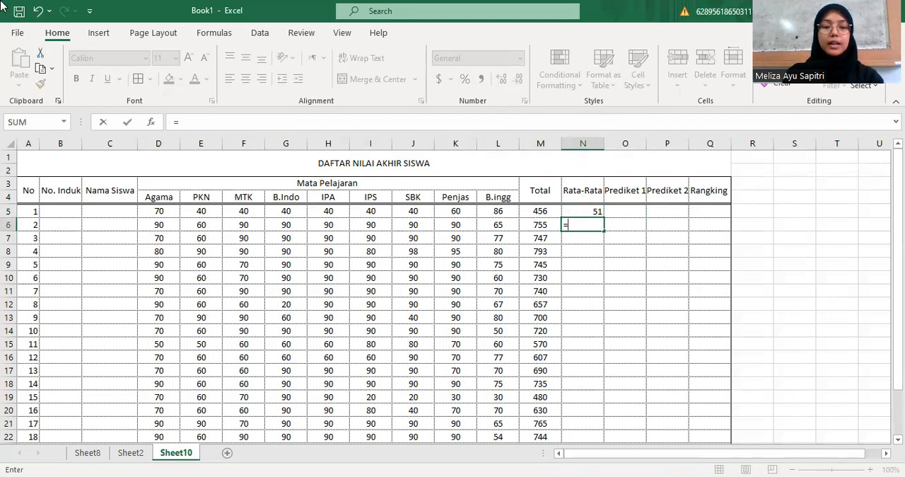
{"action": "type", "text": "A"}
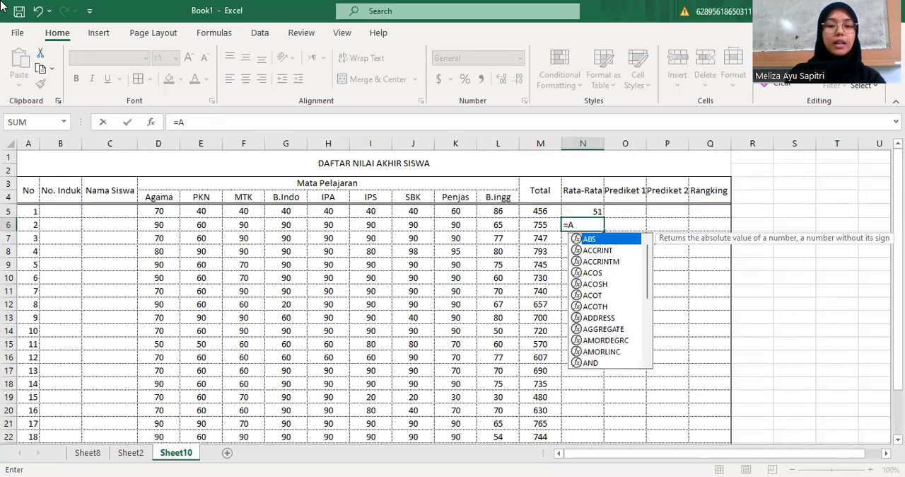
{"action": "type", "text": "VERAGE"}
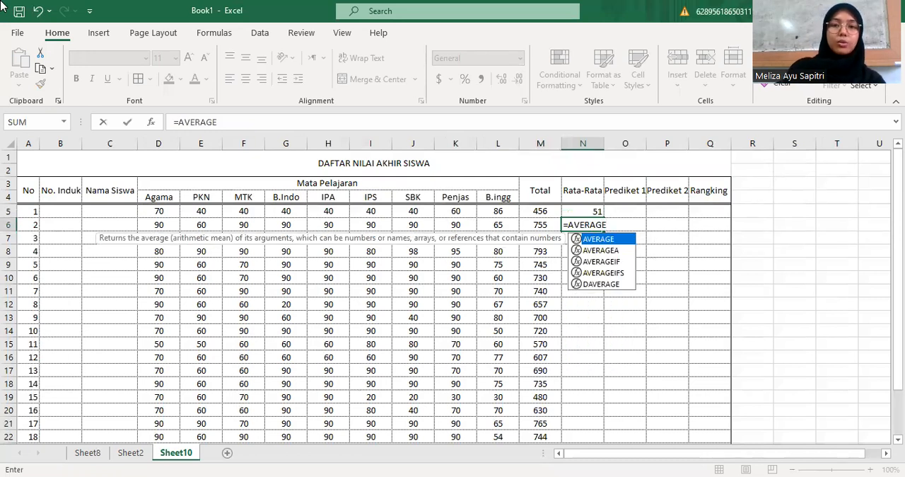
{"action": "type", "text": "("}
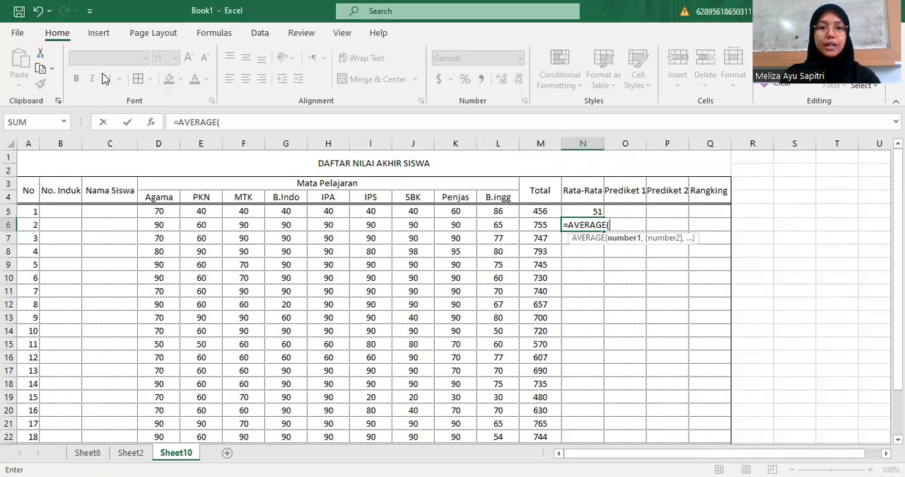
{"action": "left_click_drag", "start_coordinate": [160, 222], "coordinate": [213, 223]}
{"action": "left_click_drag", "start_coordinate": [509, 233], "coordinate": [507, 225]}
{"action": "type", "text": ")"}
{"action": "key", "text": "Return"}
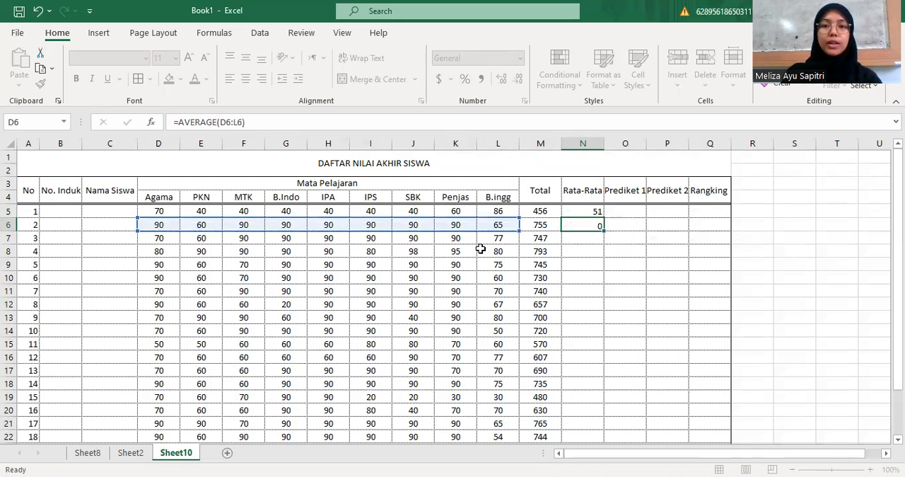
Reduce the decimals of the average in N6 until it displays as a whole number
{"action": "left_click", "coordinate": [593, 224]}
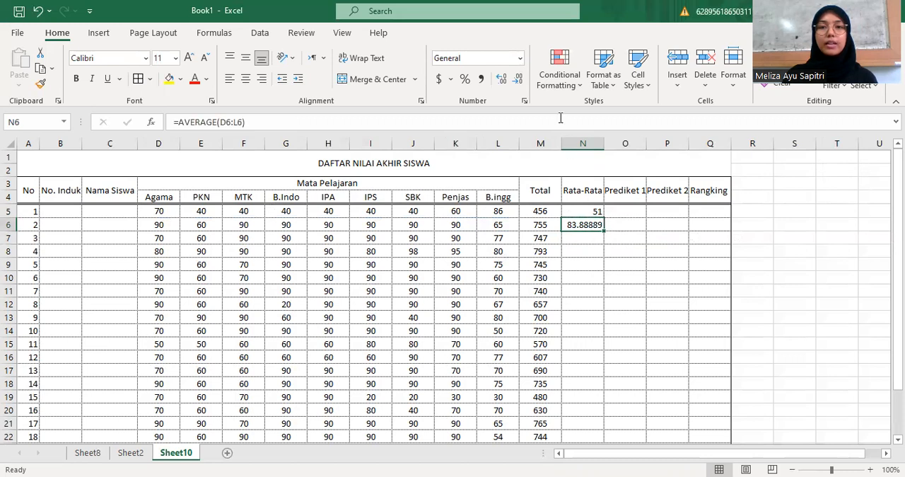
{"action": "left_click", "coordinate": [520, 82]}
{"action": "left_click", "coordinate": [521, 82]}
{"action": "left_click", "coordinate": [520, 81]}
{"action": "left_click", "coordinate": [520, 81]}
{"action": "left_click", "coordinate": [520, 81]}
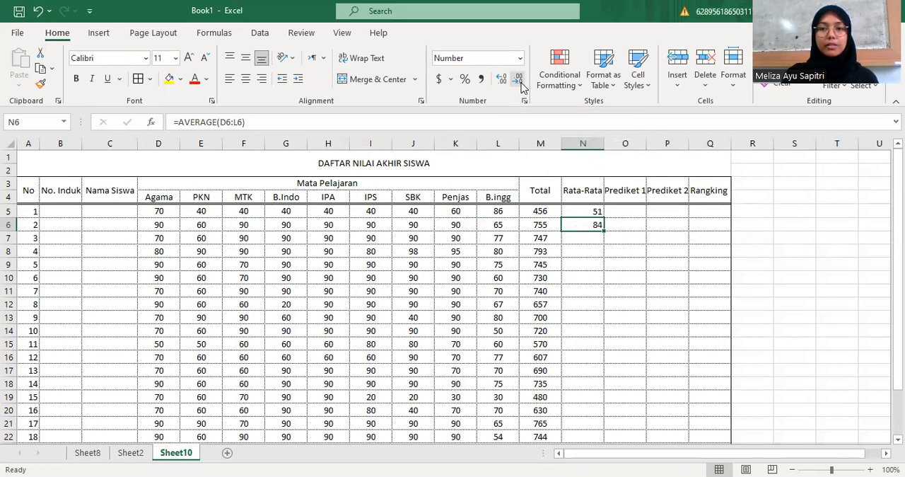
Fill the Rata-Rata formula from N5 down through N24 for all students
{"action": "left_click", "coordinate": [649, 210]}
{"action": "scroll", "coordinate": [568, 225], "scroll_direction": "down", "scroll_amount": 1}
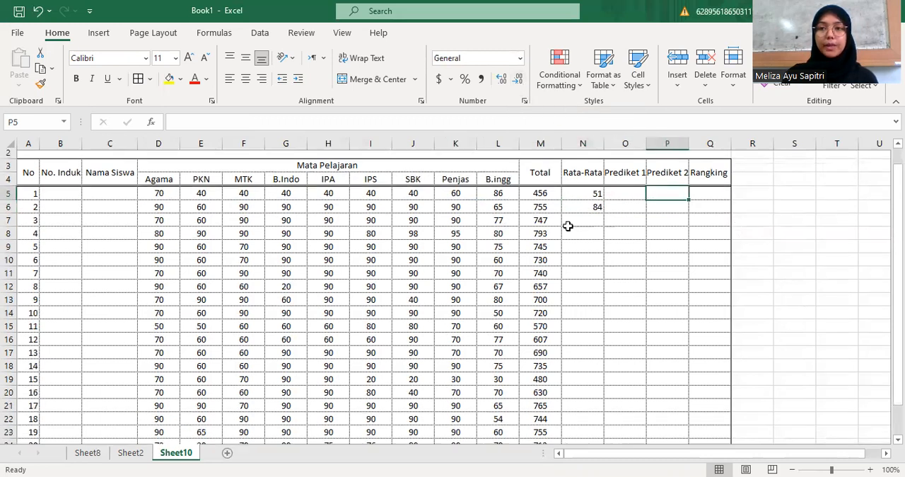
{"action": "left_click", "coordinate": [588, 171]}
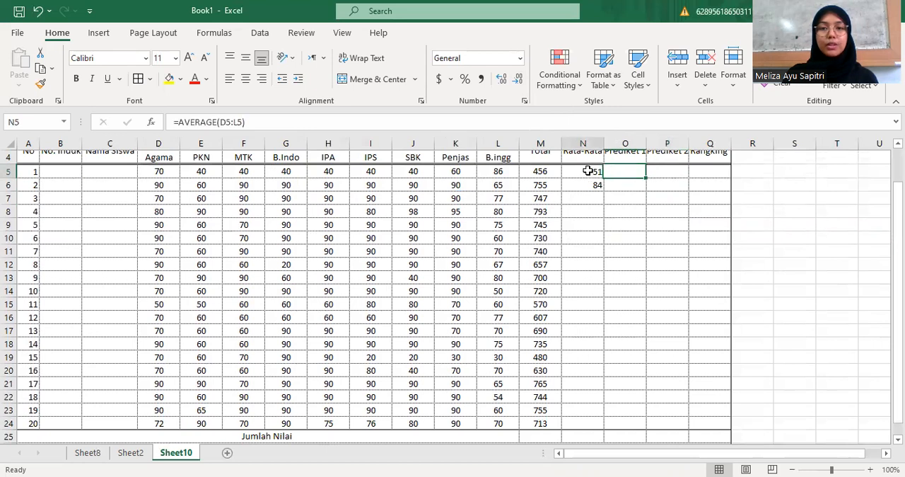
{"action": "left_click_drag", "start_coordinate": [588, 170], "coordinate": [588, 426]}
{"action": "scroll", "coordinate": [595, 340], "scroll_direction": "down", "scroll_amount": 1}
{"action": "scroll", "coordinate": [562, 293], "scroll_direction": "down", "scroll_amount": 1}
{"action": "scroll", "coordinate": [561, 262], "scroll_direction": "up", "scroll_amount": 4}
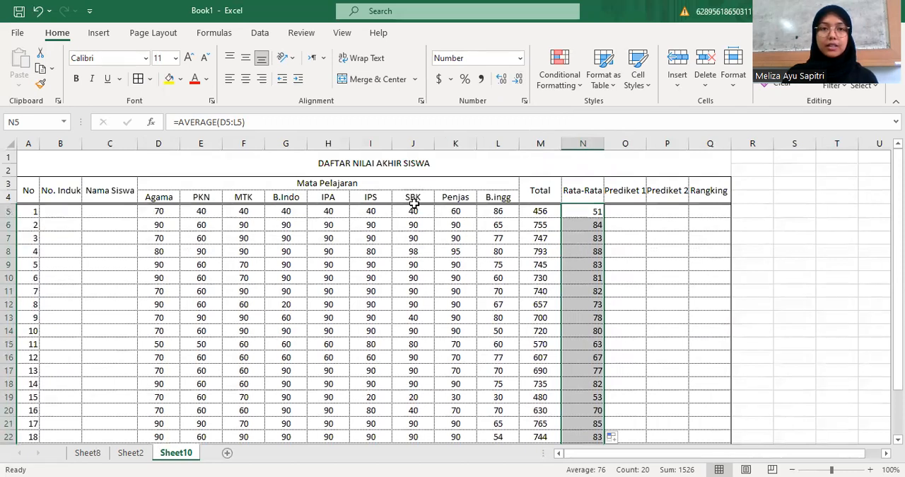
Center the averages in N5:N24 horizontally and vertically
{"action": "left_click", "coordinate": [246, 84]}
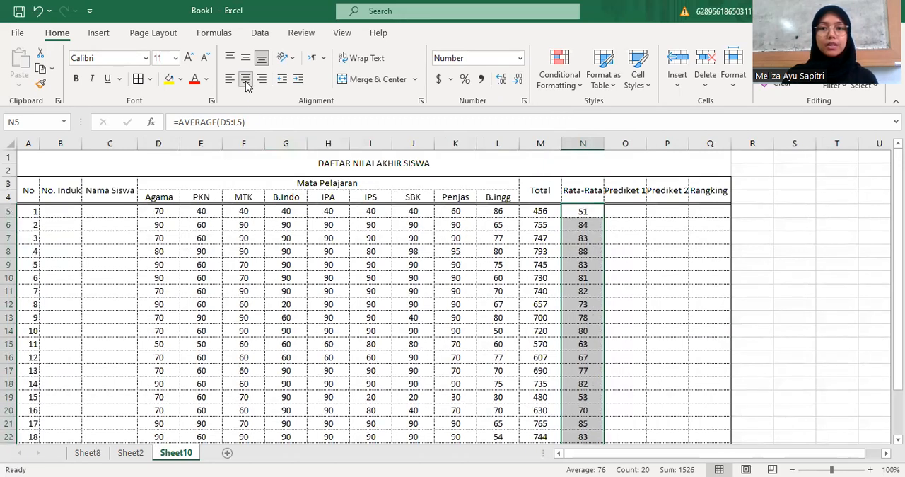
{"action": "left_click", "coordinate": [246, 57]}
{"action": "scroll", "coordinate": [628, 255], "scroll_direction": "down", "scroll_amount": 1}
{"action": "scroll", "coordinate": [622, 206], "scroll_direction": "up", "scroll_amount": 1}
{"action": "left_click", "coordinate": [620, 212]}
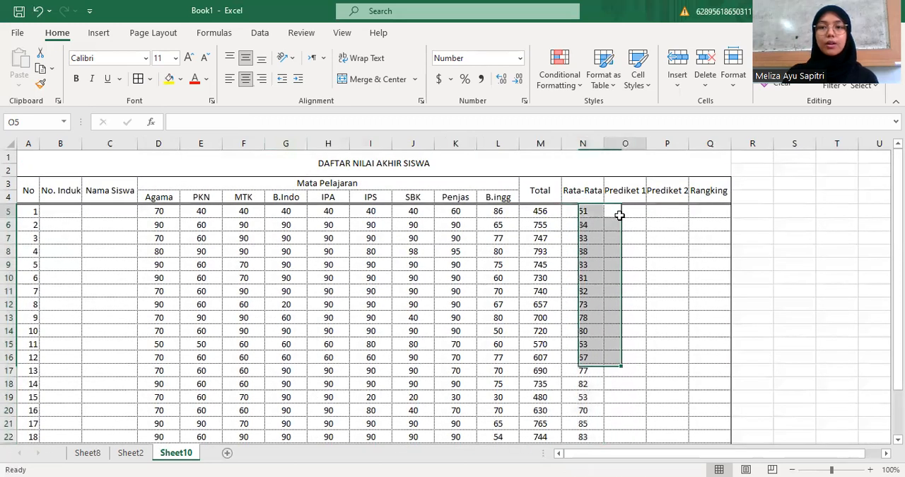
{"action": "left_click", "coordinate": [669, 210]}
{"action": "left_click", "coordinate": [627, 210]}
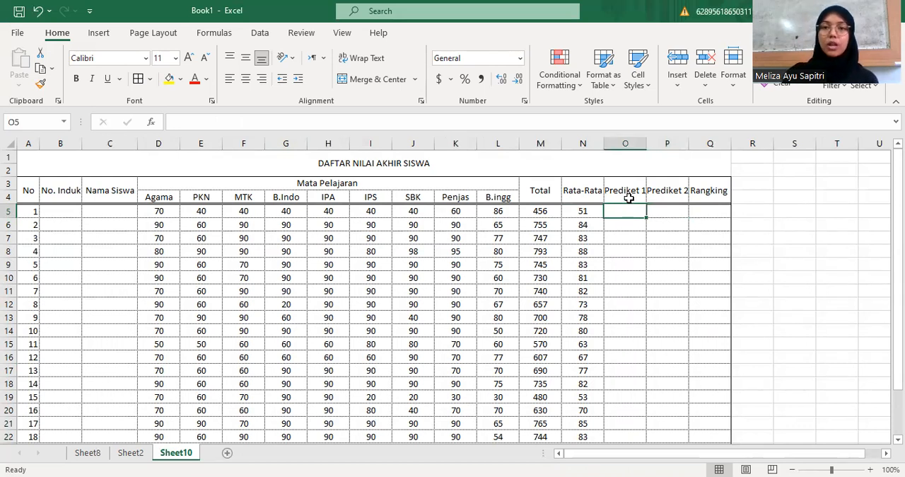
{"action": "left_click", "coordinate": [657, 212]}
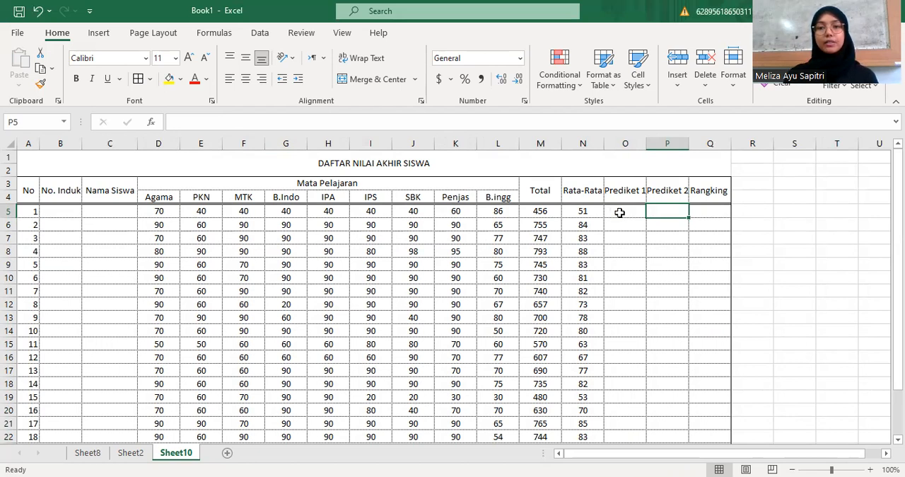
Enter the formula =IF(N5>=65,"Lulus", "Tidak Lulus") in cell O5 for the first student's Prediket 1
{"action": "left_click", "coordinate": [619, 213]}
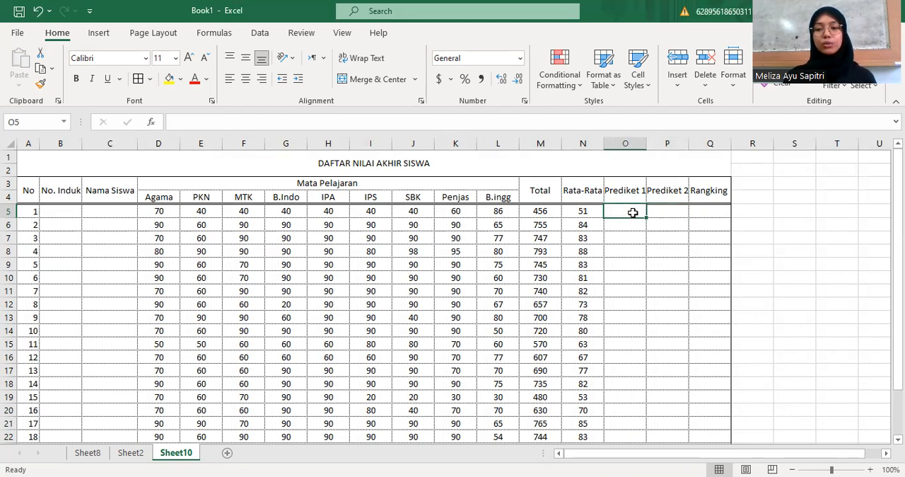
{"action": "type", "text": "="}
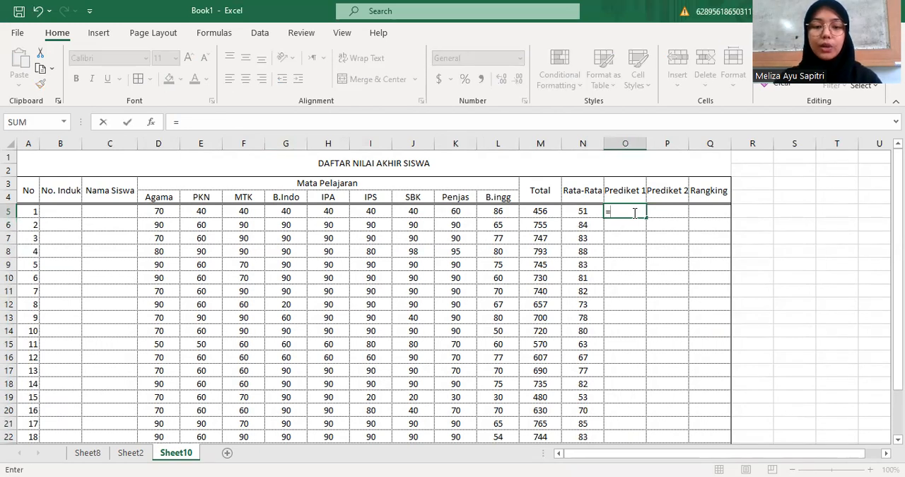
{"action": "type", "text": "IF"}
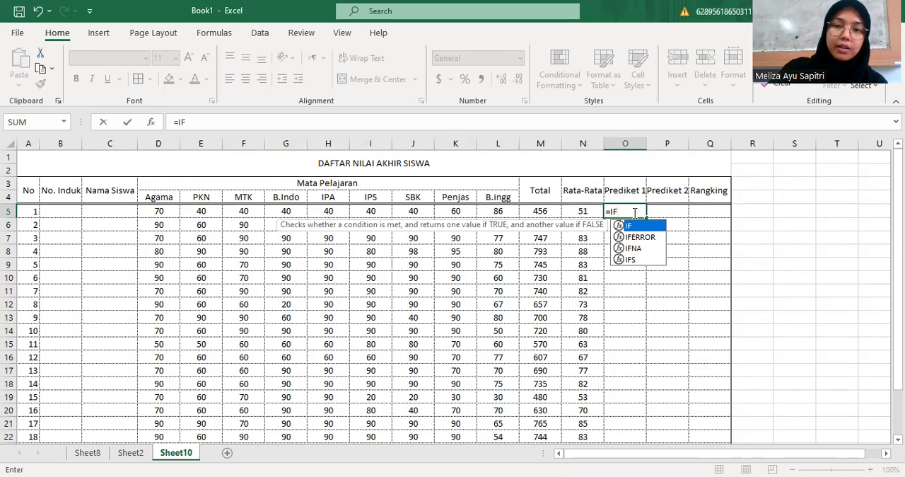
{"action": "type", "text": "("}
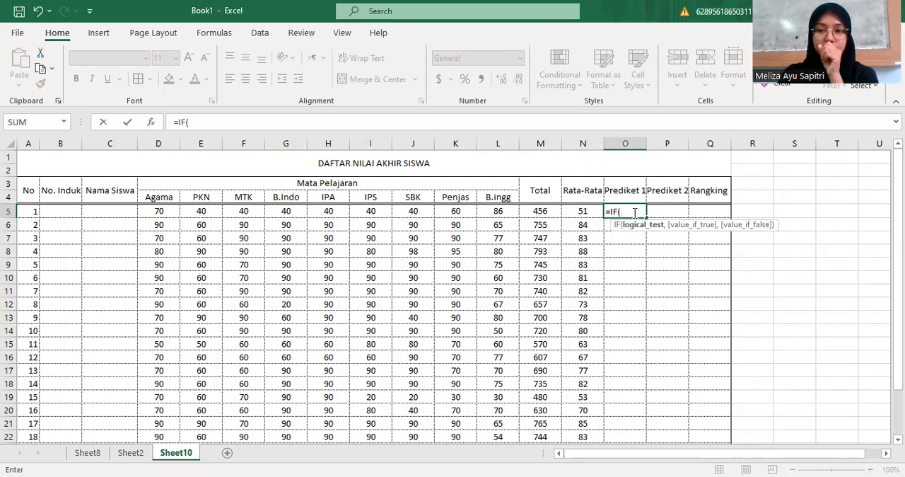
{"action": "left_click", "coordinate": [592, 210]}
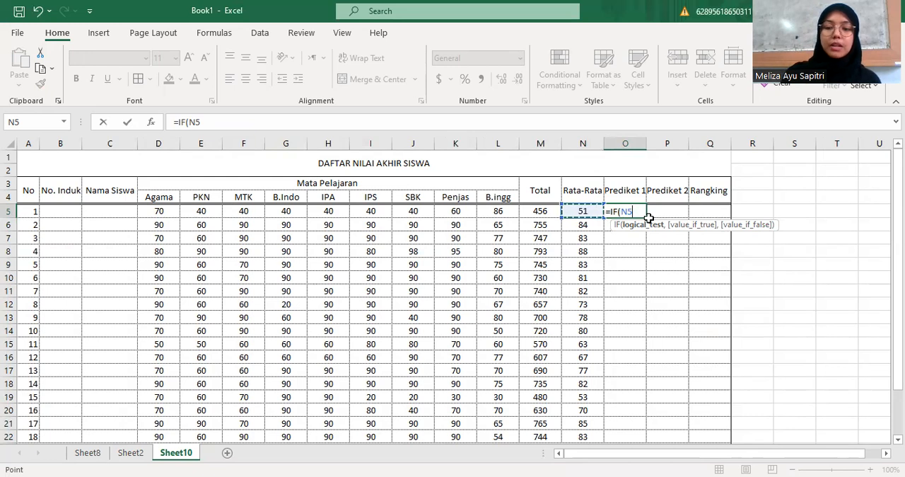
{"action": "type", "text": ">"}
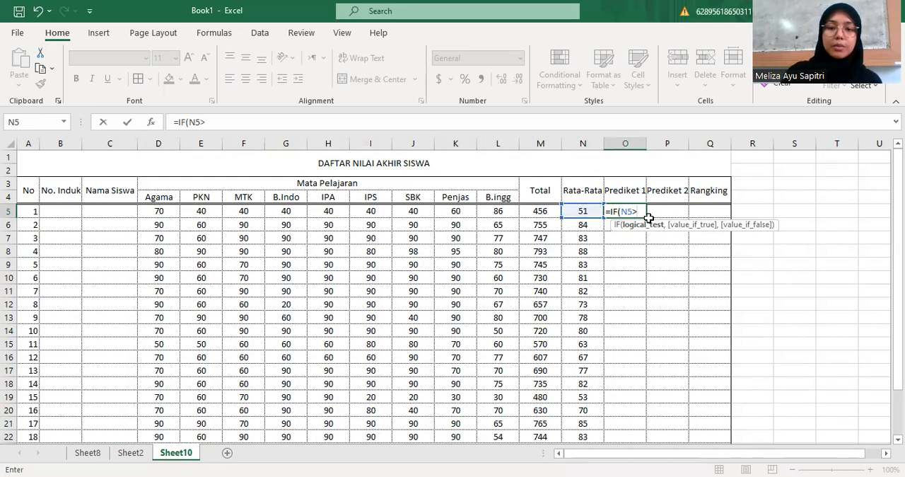
{"action": "type", "text": "="}
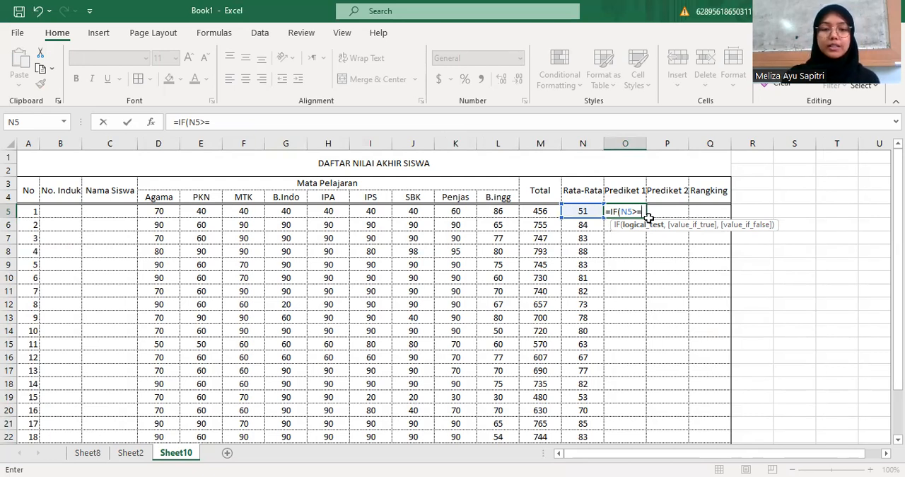
{"action": "type", "text": "65"}
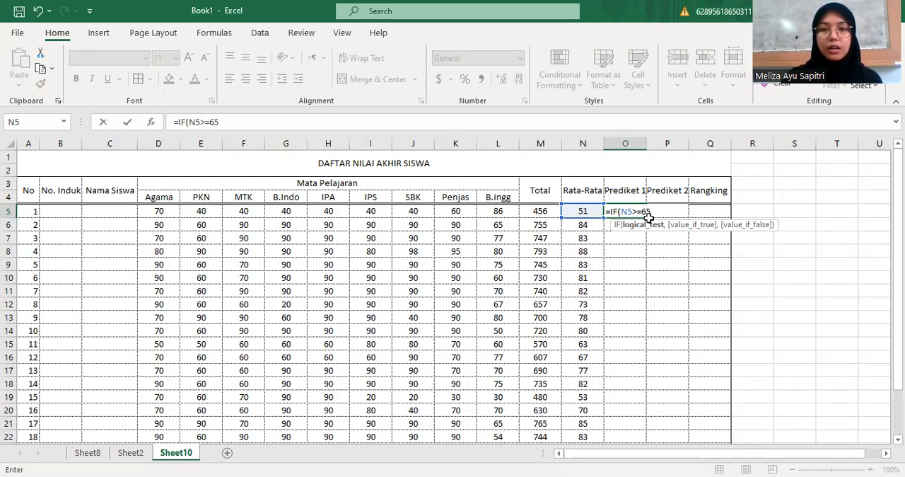
{"action": "type", "text": ","}
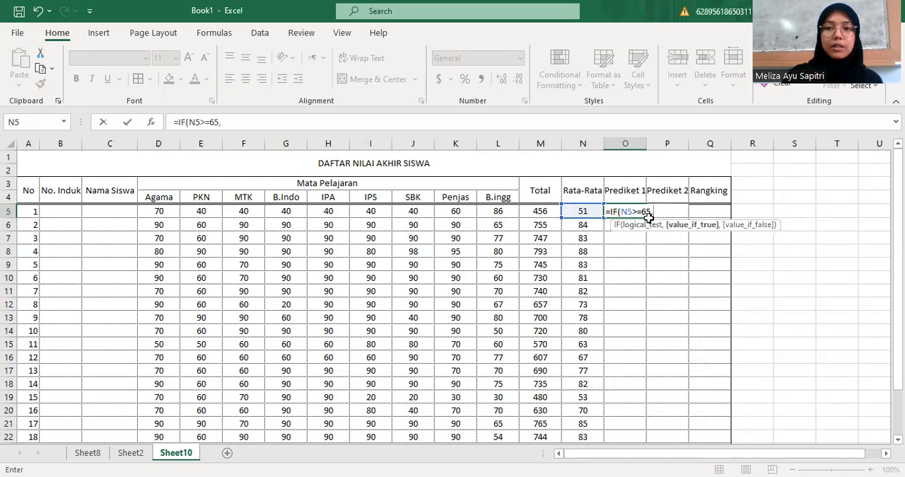
{"action": "type", "text": "\"Lulus"}
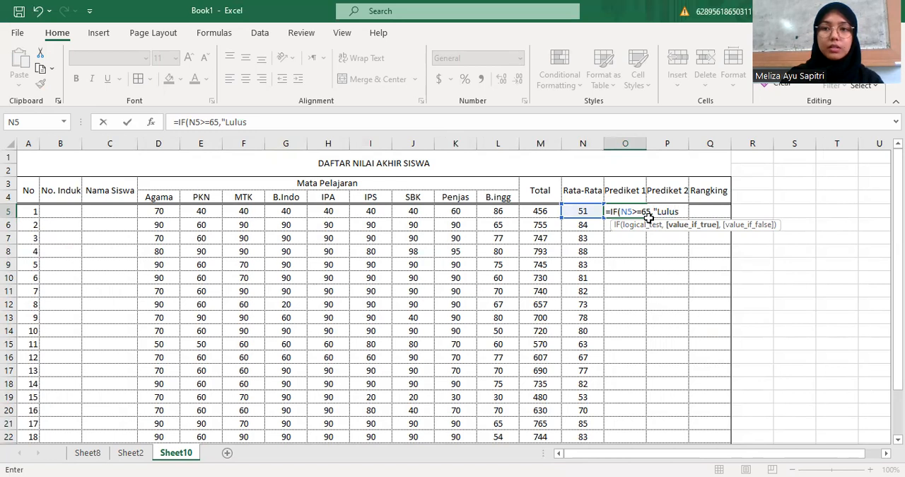
{"action": "type", "text": "\","}
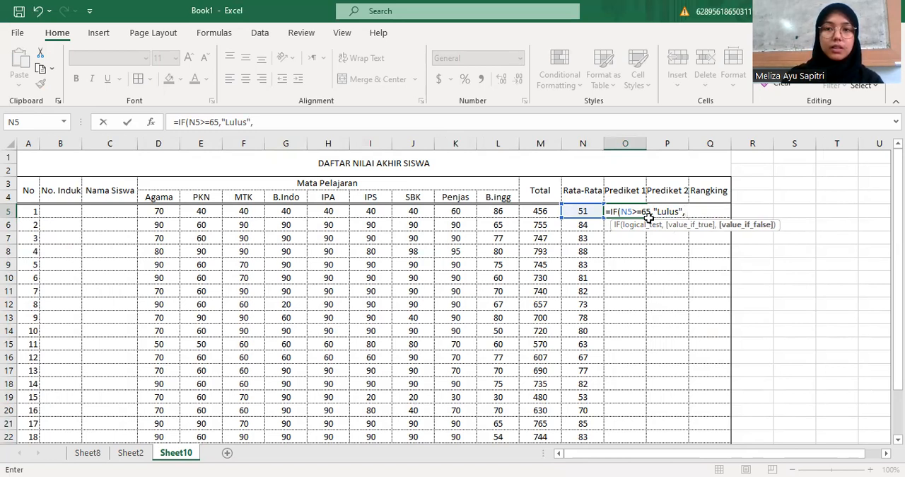
{"action": "type", "text": " \"Tida"}
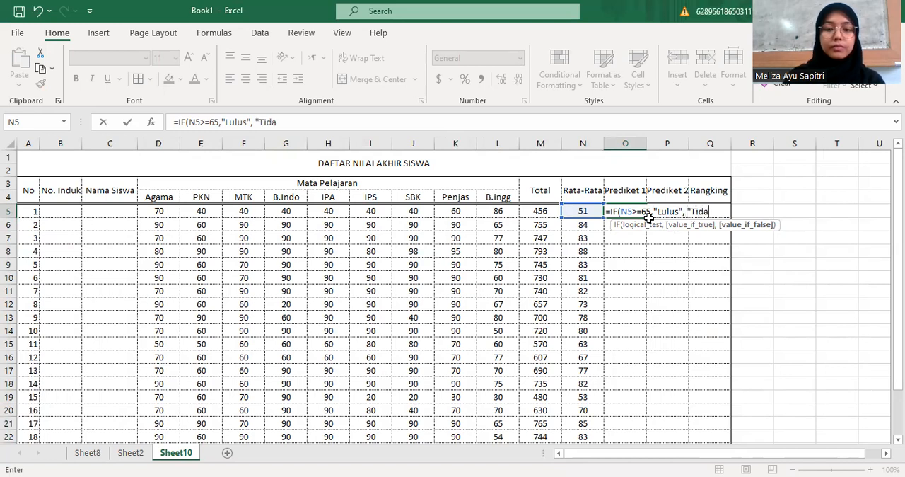
{"action": "type", "text": "k Lulus"}
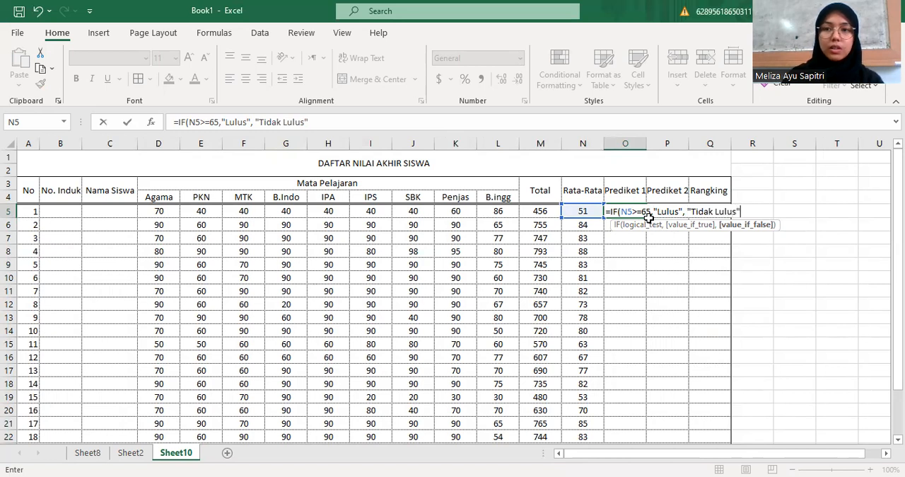
{"action": "type", "text": "\")"}
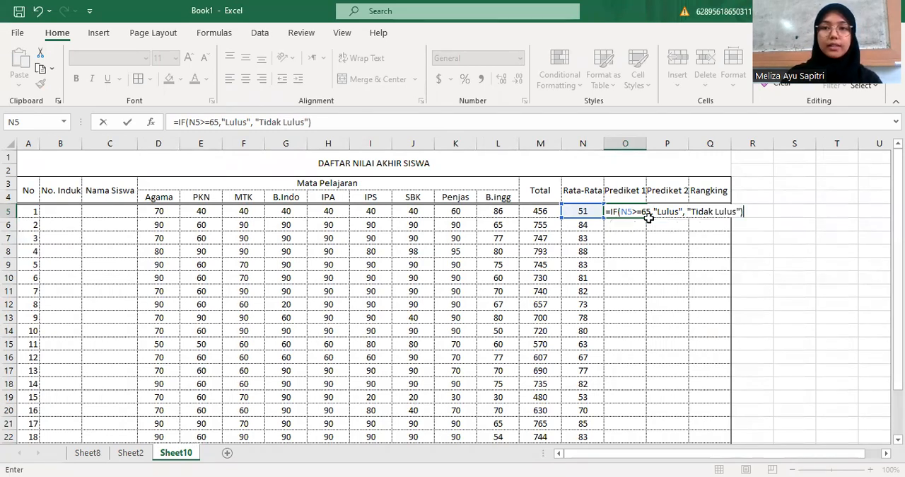
{"action": "key", "text": "Return"}
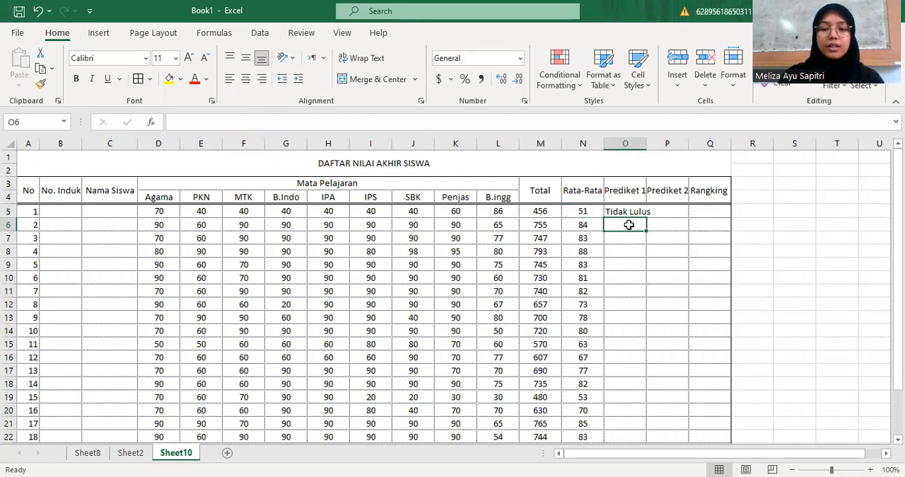
Enter the formula =IF(N6>=65,"Lulus","Tidak Lulus") in cell O6 for the second student's Prediket 1 and reselect O5
{"action": "type", "text": "="}
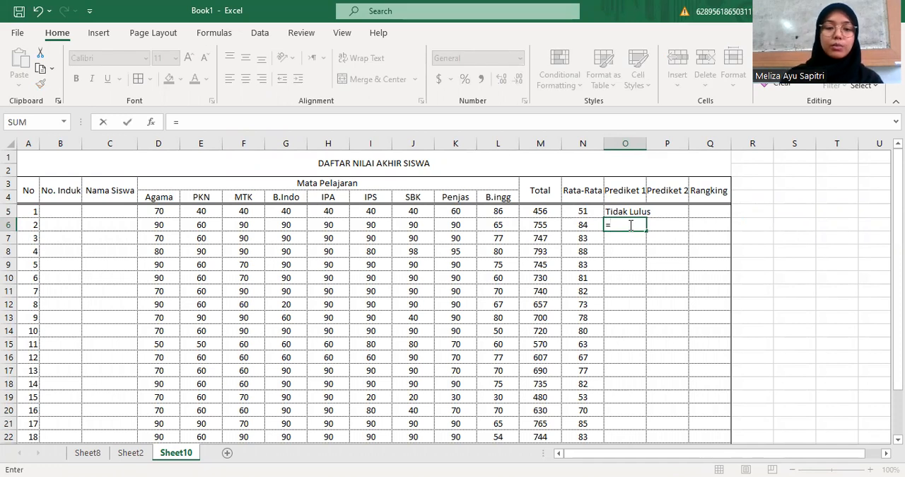
{"action": "type", "text": "IF"}
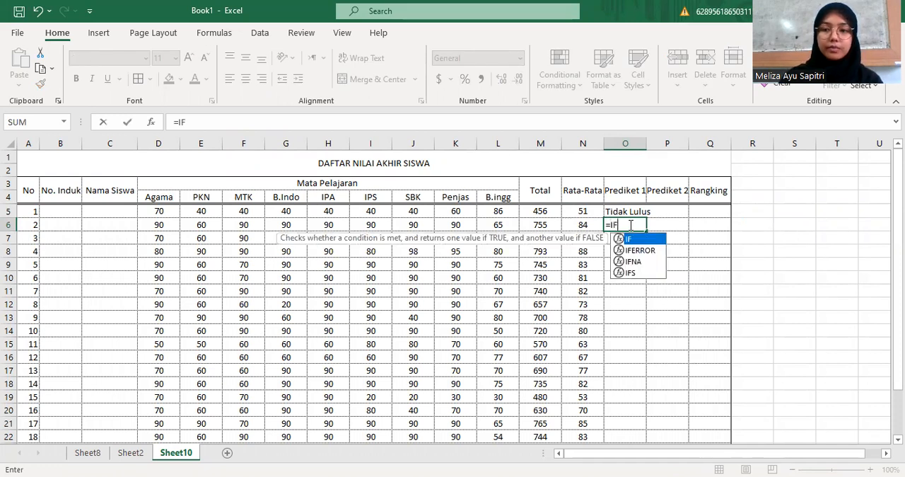
{"action": "type", "text": "("}
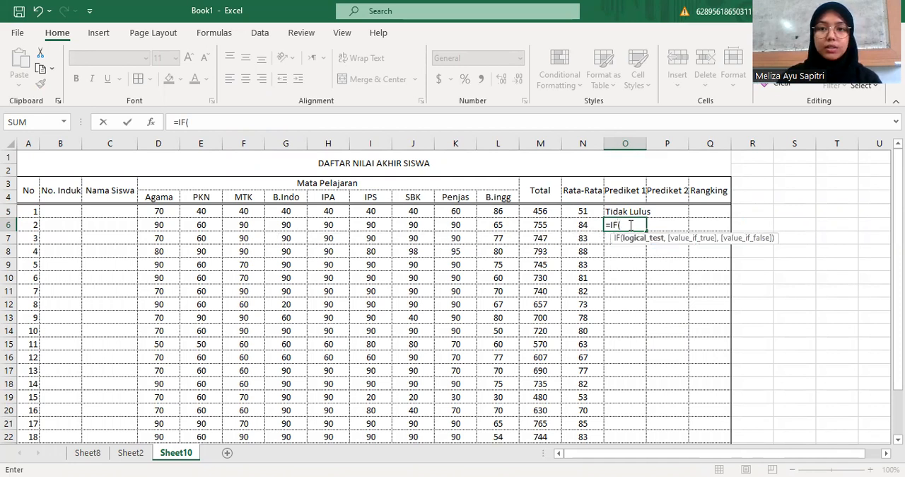
{"action": "left_click", "coordinate": [579, 227]}
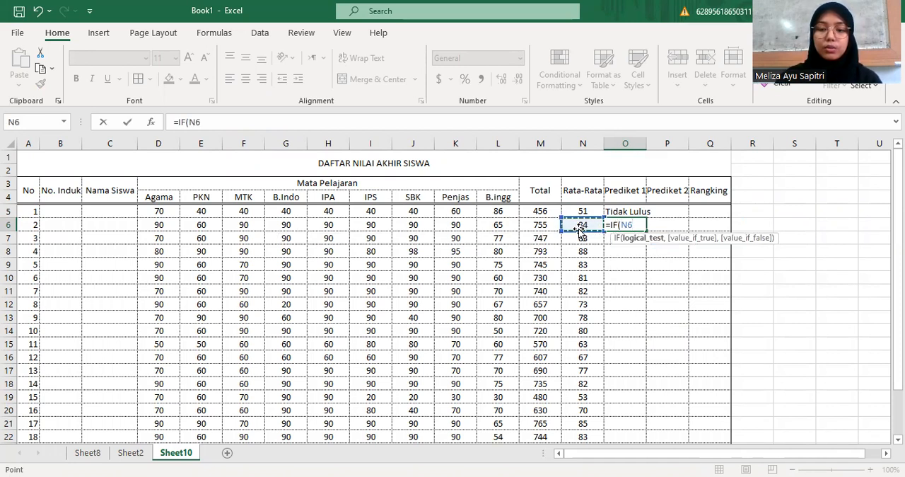
{"action": "type", "text": ">=65"}
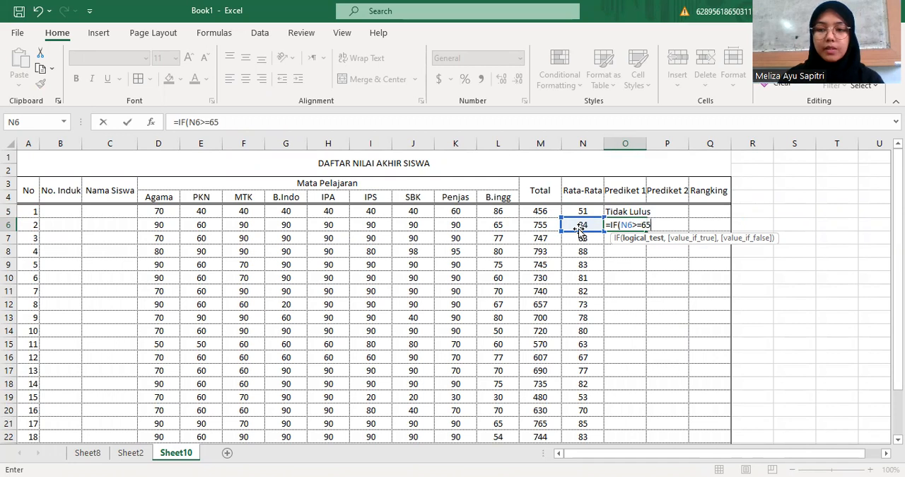
{"action": "type", "text": ",\"Lulu"}
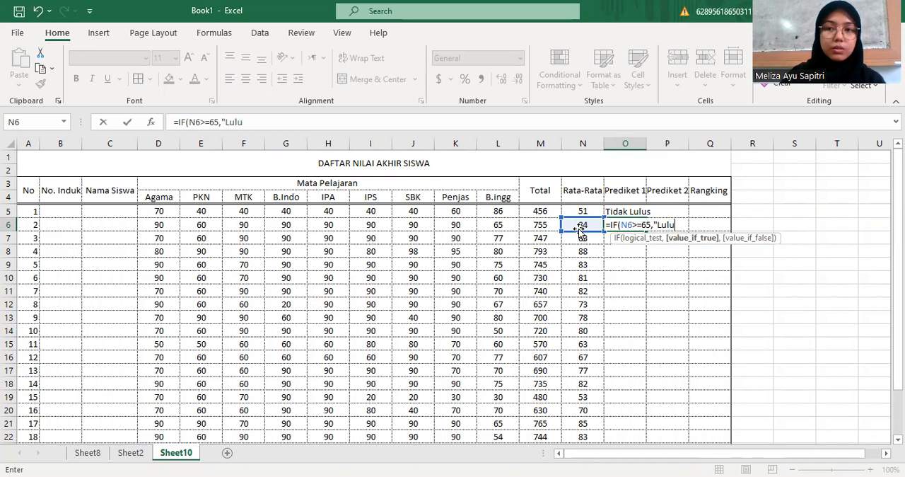
{"action": "type", "text": "s\""}
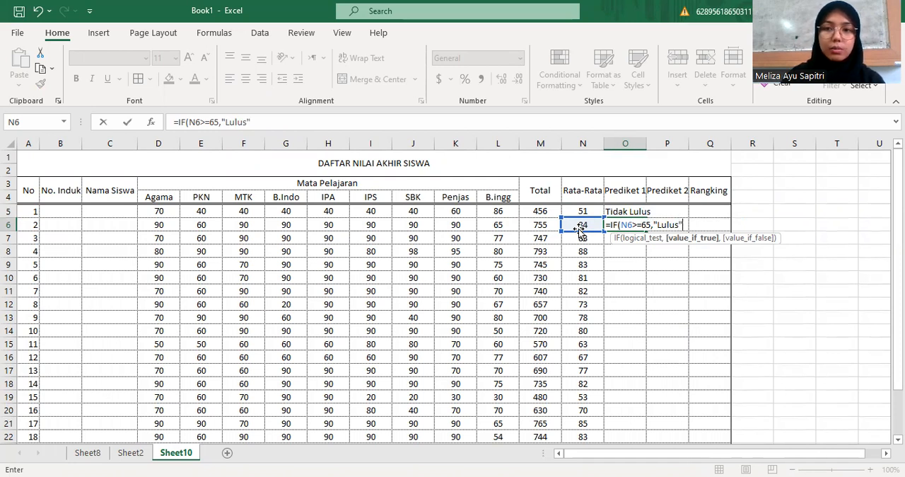
{"action": "type", "text": ",\"Tidak Lulus"}
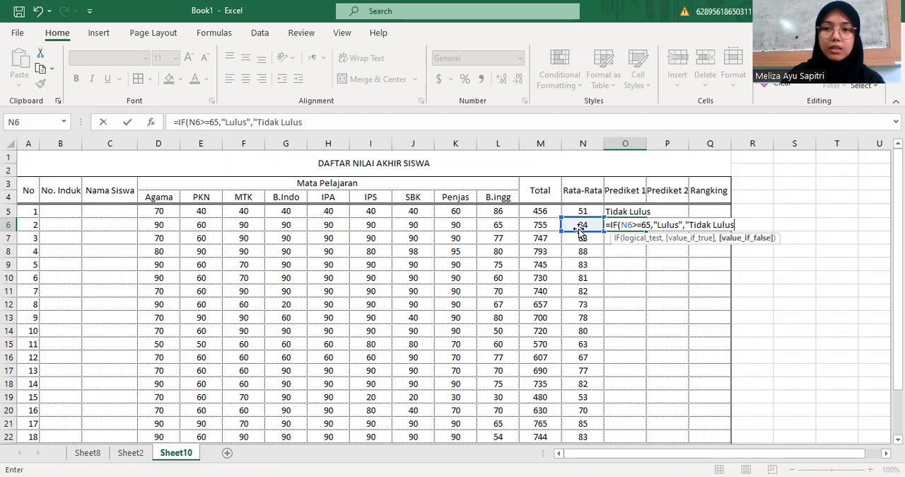
{"action": "type", "text": ")"}
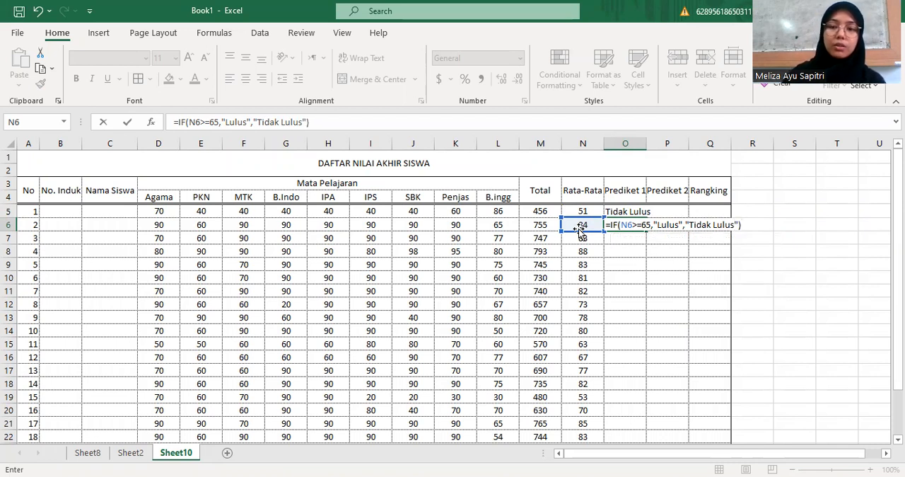
{"action": "key", "text": "Return"}
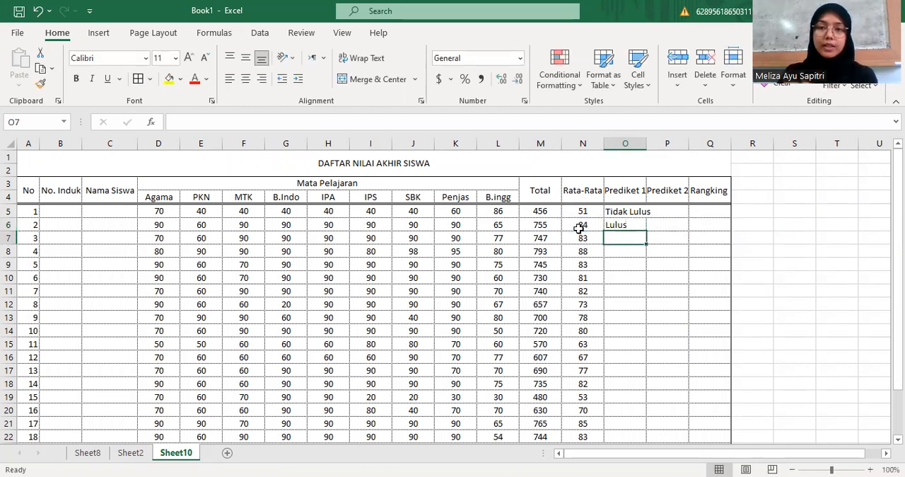
{"action": "left_click", "coordinate": [621, 213]}
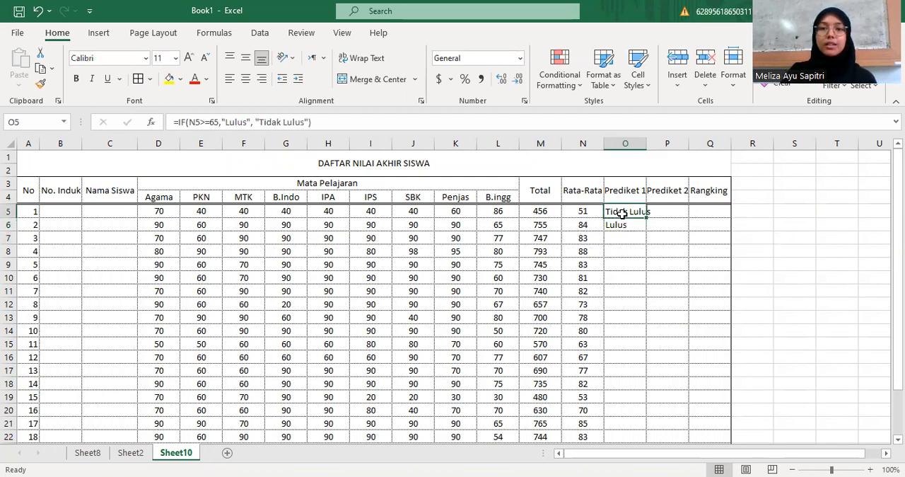
Fill the Prediket 1 formula from O5 down through O24 and center the results horizontally and vertically
{"action": "left_click_drag", "start_coordinate": [625, 212], "coordinate": [605, 400]}
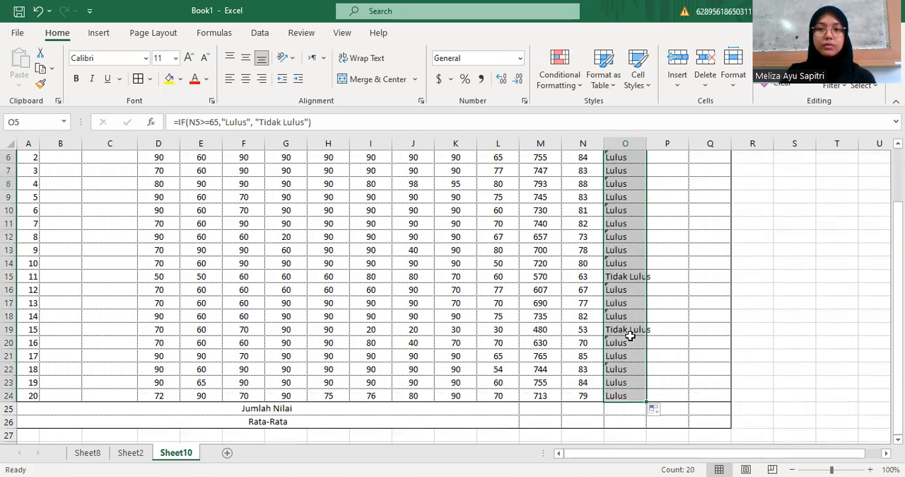
{"action": "scroll", "coordinate": [608, 331], "scroll_direction": "up", "scroll_amount": 2}
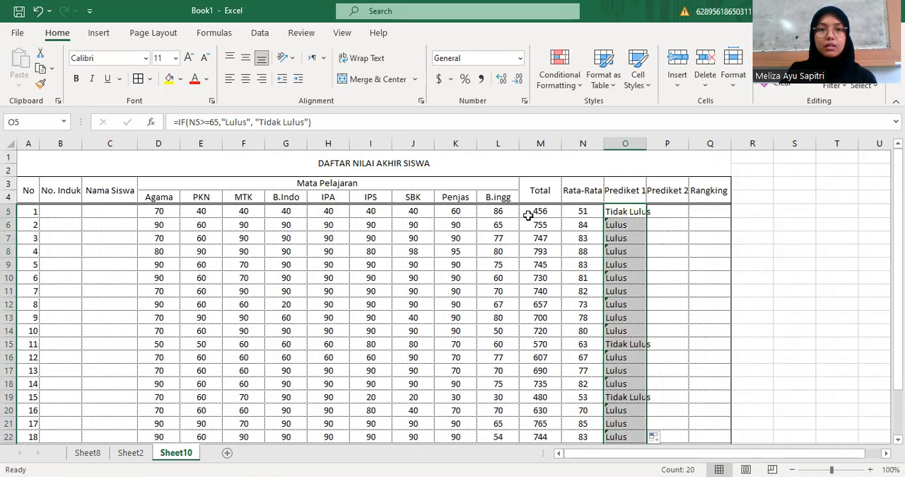
{"action": "left_click", "coordinate": [246, 78]}
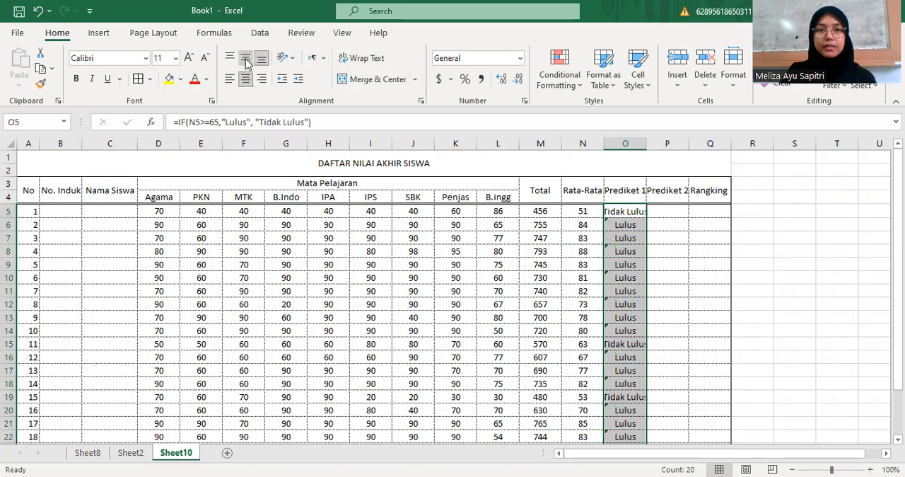
{"action": "left_click", "coordinate": [246, 61]}
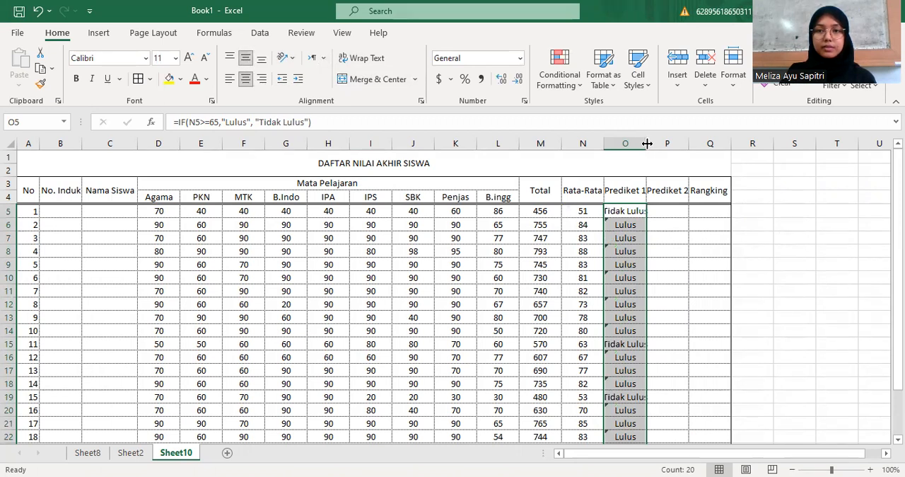
Widen column O so "Tidak Lulus" fits, and select cell P5 for the first student's Prediket 2
{"action": "left_click_drag", "start_coordinate": [647, 144], "coordinate": [649, 144]}
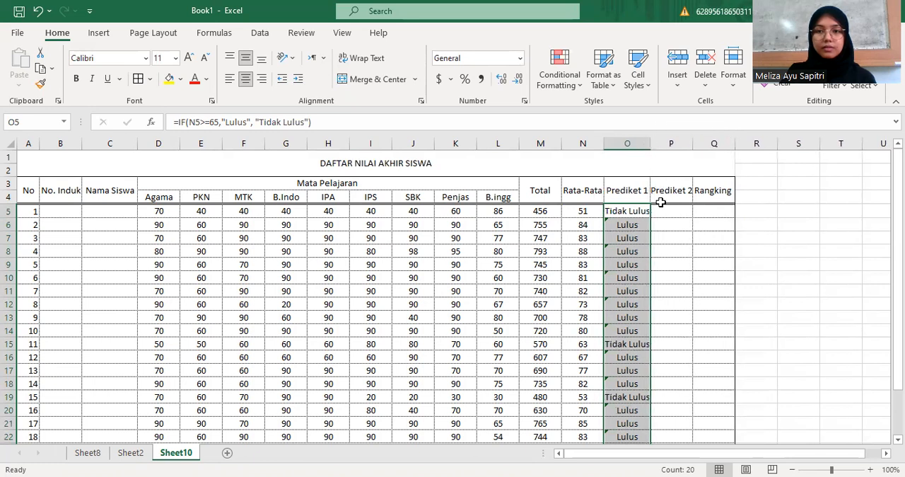
{"action": "left_click", "coordinate": [667, 230]}
{"action": "left_click", "coordinate": [679, 211]}
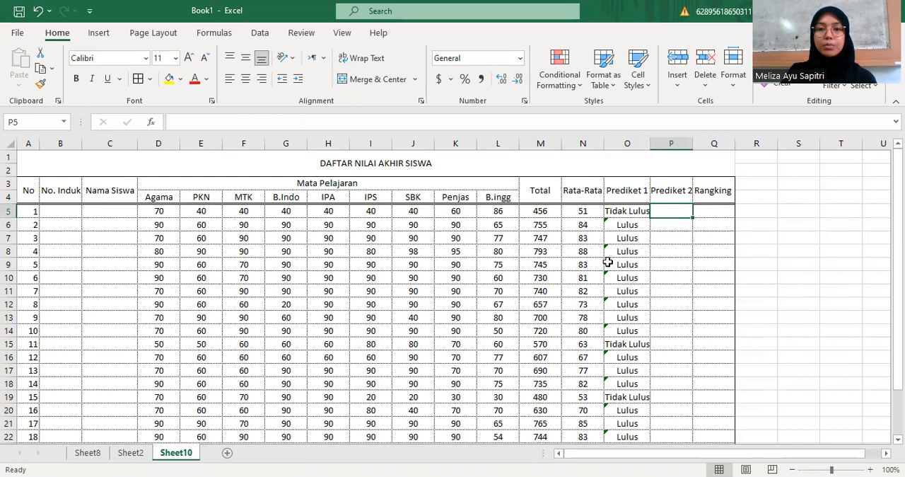
Examine the score-to-letter list in columns A and B of Sheet8 and the Predikat 2 grading key beside it
{"action": "left_click", "coordinate": [131, 453]}
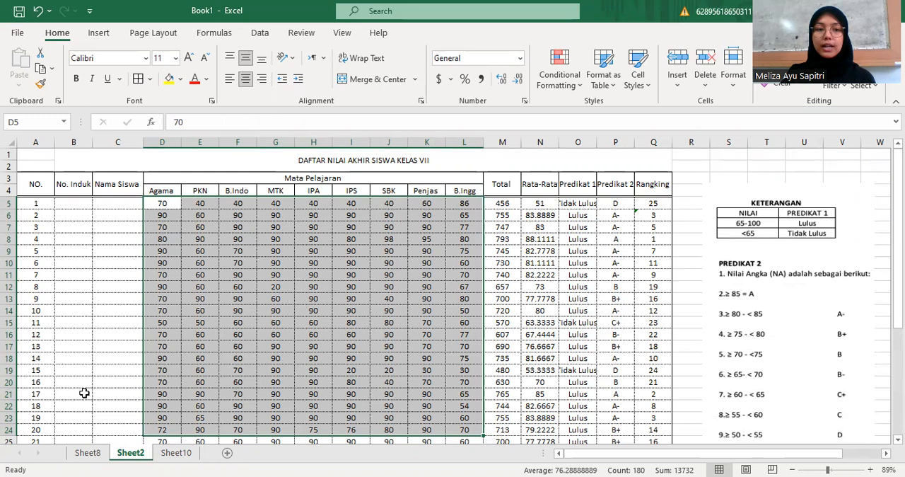
{"action": "left_click", "coordinate": [88, 452]}
{"action": "scroll", "coordinate": [226, 351], "scroll_direction": "up", "scroll_amount": 5}
{"action": "scroll", "coordinate": [227, 355], "scroll_direction": "down", "scroll_amount": 6}
{"action": "scroll", "coordinate": [228, 356], "scroll_direction": "down", "scroll_amount": 1}
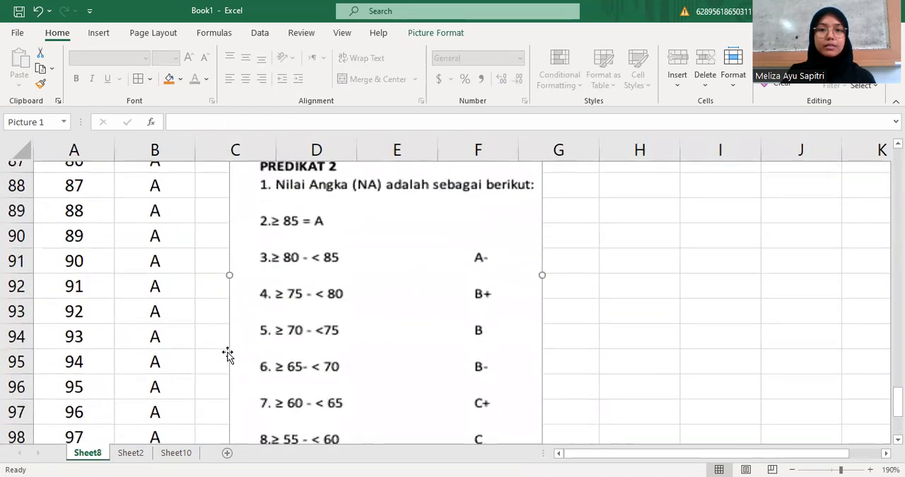
{"action": "scroll", "coordinate": [220, 243], "scroll_direction": "up", "scroll_amount": 6}
{"action": "scroll", "coordinate": [221, 243], "scroll_direction": "up", "scroll_amount": 20}
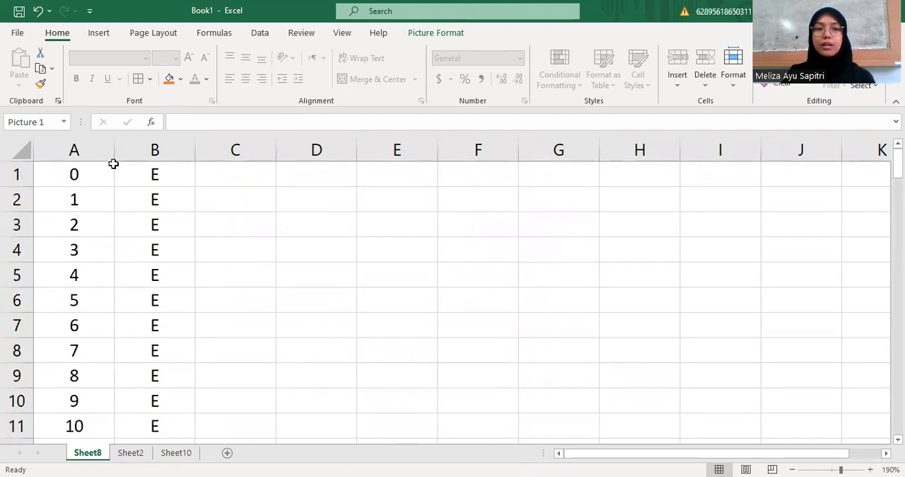
{"action": "scroll", "coordinate": [111, 212], "scroll_direction": "down", "scroll_amount": 20}
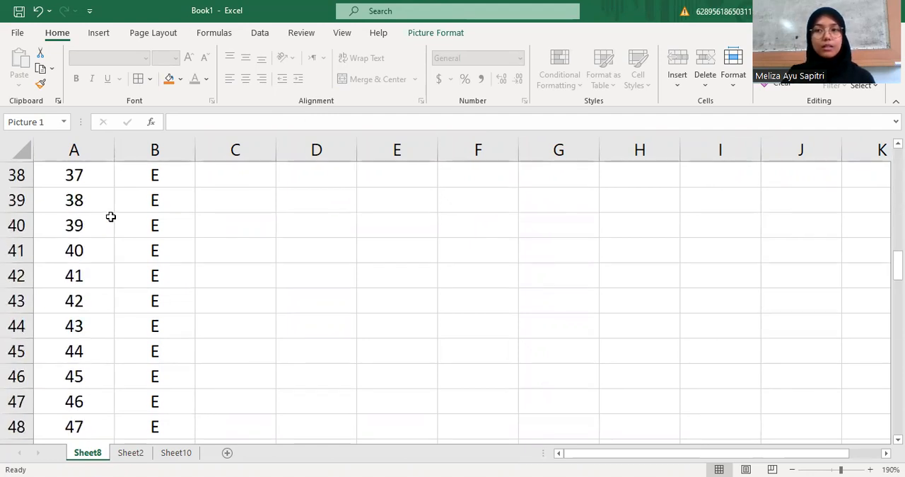
{"action": "scroll", "coordinate": [111, 217], "scroll_direction": "down", "scroll_amount": 8}
{"action": "scroll", "coordinate": [109, 217], "scroll_direction": "up", "scroll_amount": 3}
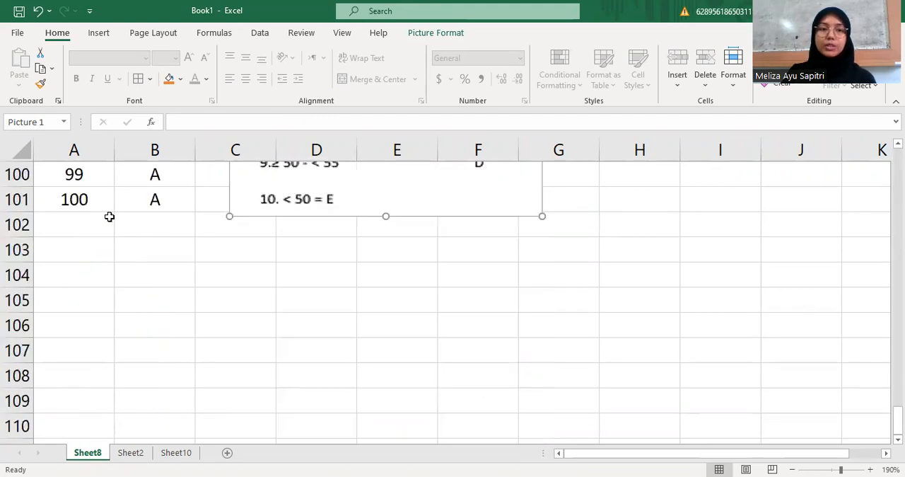
{"action": "scroll", "coordinate": [110, 216], "scroll_direction": "up", "scroll_amount": 3}
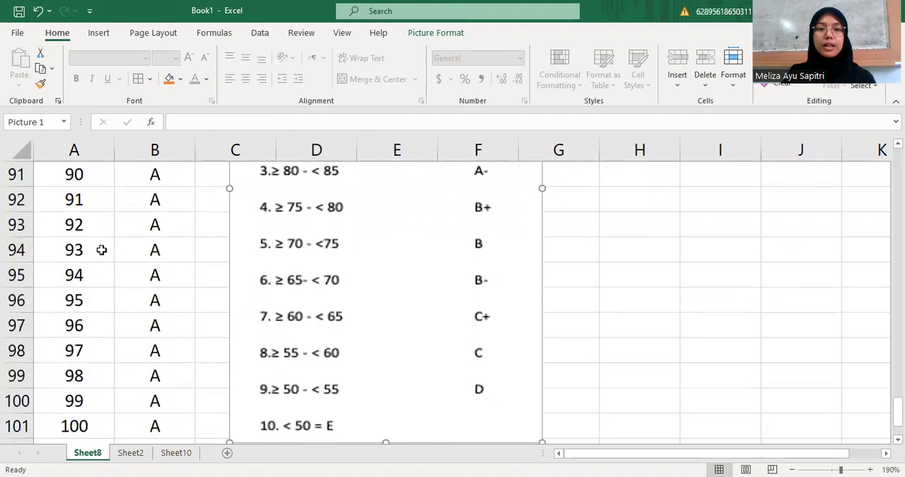
{"action": "scroll", "coordinate": [155, 258], "scroll_direction": "up", "scroll_amount": 3}
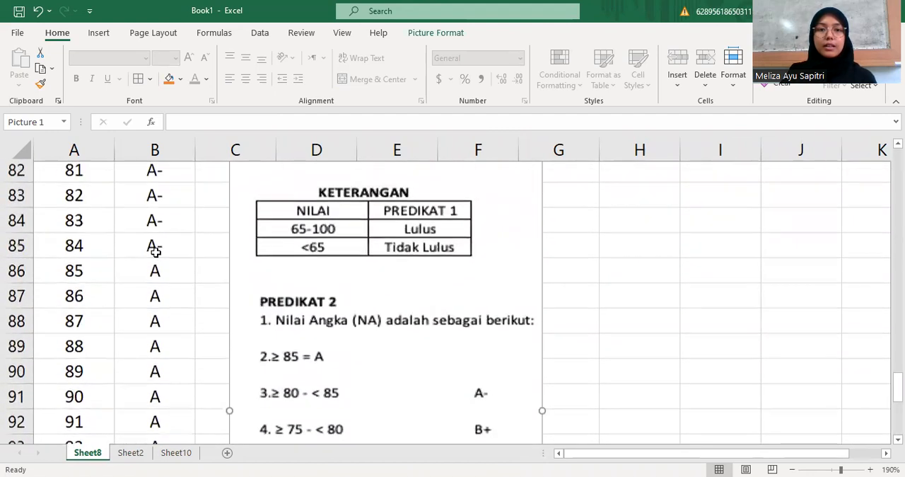
Compare the A rows for scores 85 to 100 on Sheet8 with the ≥ 85 rule in the grading key
{"action": "scroll", "coordinate": [155, 254], "scroll_direction": "down", "scroll_amount": 2}
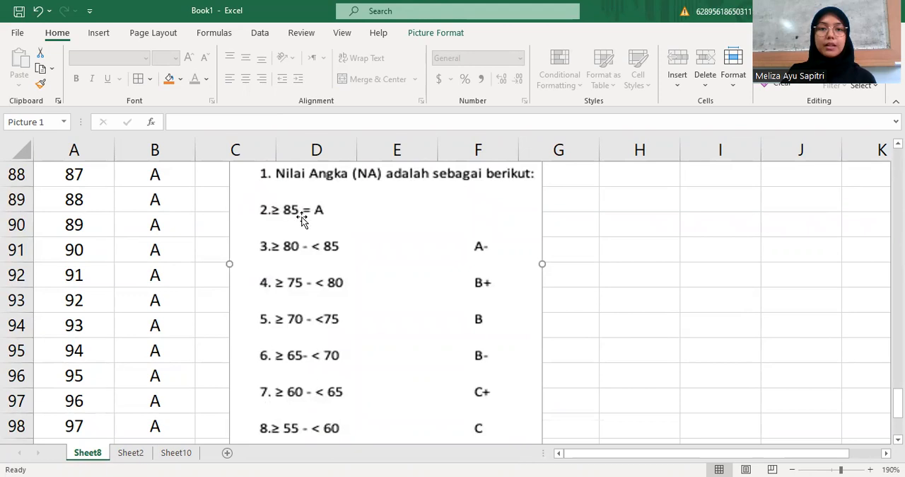
{"action": "scroll", "coordinate": [187, 238], "scroll_direction": "up", "scroll_amount": 2}
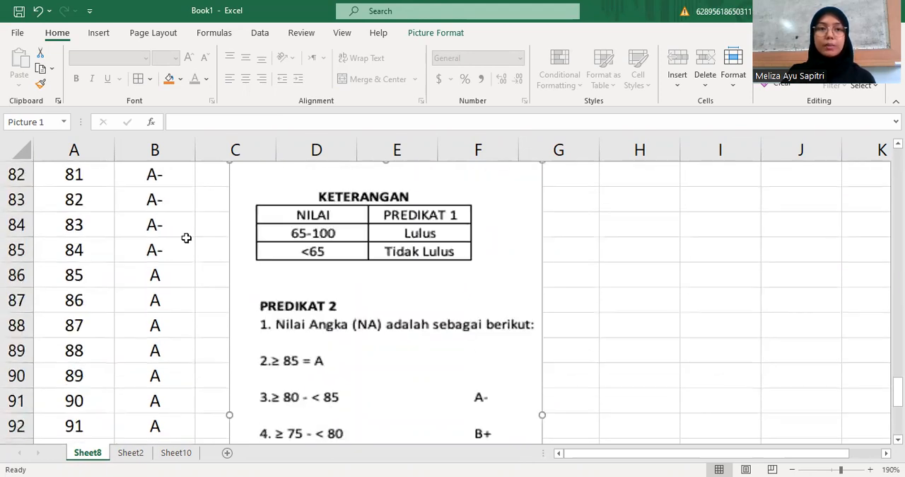
{"action": "left_click_drag", "start_coordinate": [93, 277], "coordinate": [132, 406]}
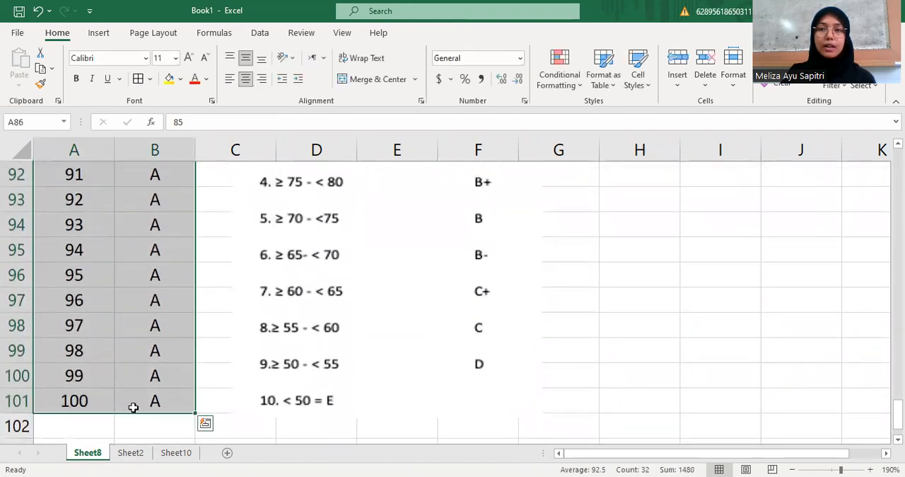
{"action": "scroll", "coordinate": [131, 350], "scroll_direction": "up", "scroll_amount": 3}
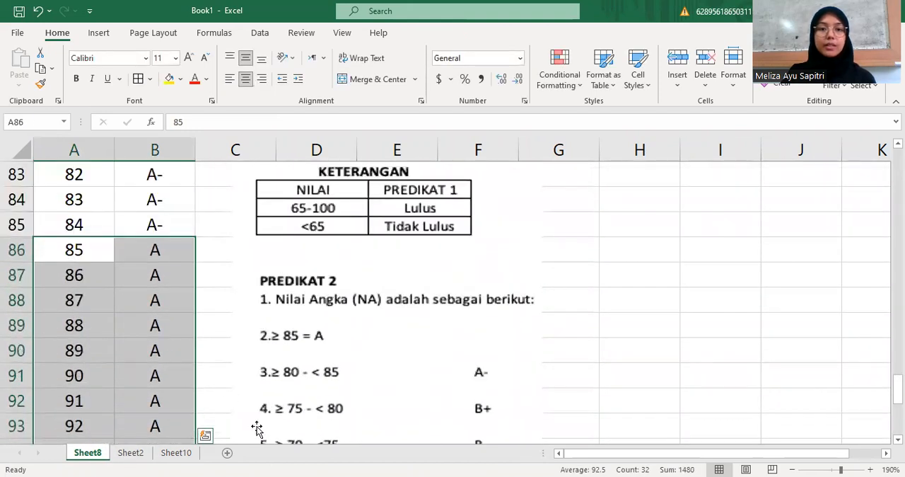
Compare the A- rows on Sheet8 with the ≥ 80 - < 85 rule and review the remaining grade ranges
{"action": "left_click", "coordinate": [301, 389]}
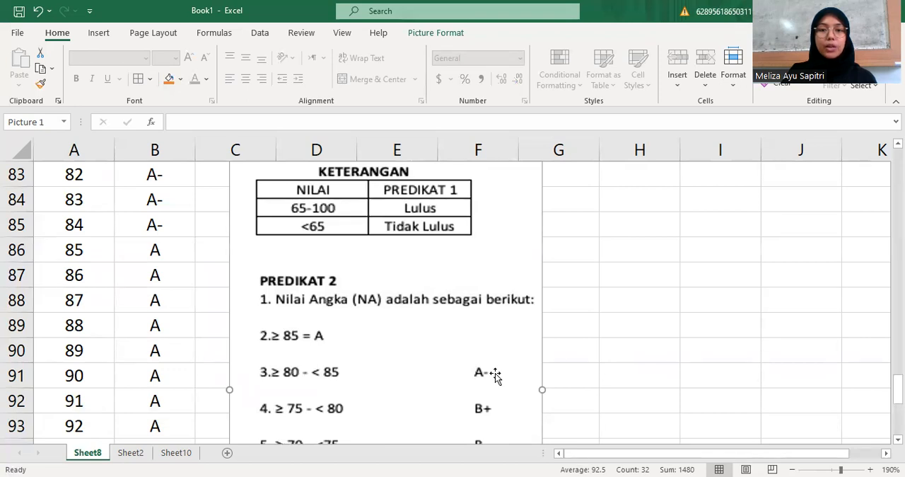
{"action": "left_click", "coordinate": [53, 221]}
{"action": "left_click_drag", "start_coordinate": [54, 221], "coordinate": [165, 167]}
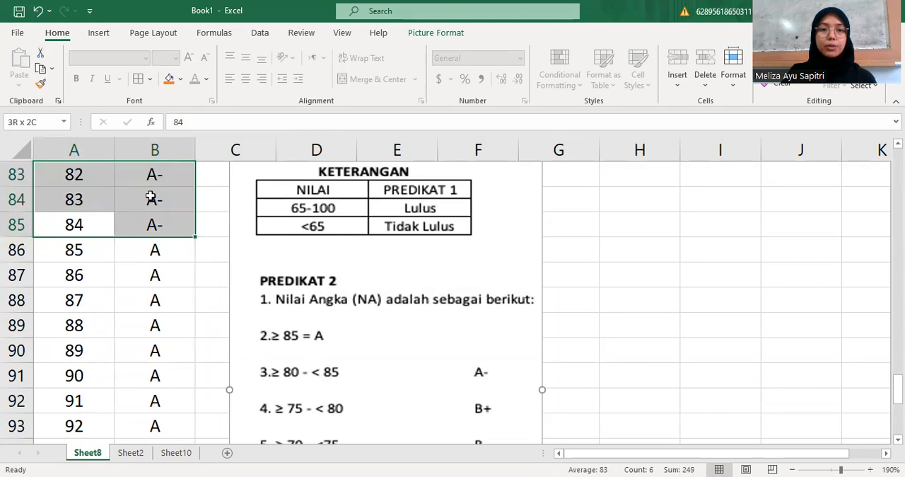
{"action": "scroll", "coordinate": [151, 199], "scroll_direction": "up", "scroll_amount": 1}
{"action": "scroll", "coordinate": [233, 299], "scroll_direction": "down", "scroll_amount": 5}
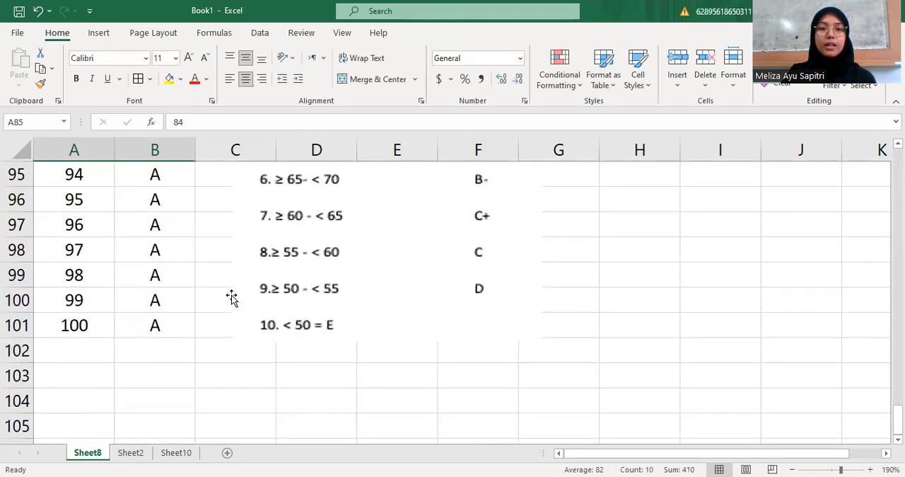
{"action": "scroll", "coordinate": [233, 299], "scroll_direction": "up", "scroll_amount": 1}
{"action": "scroll", "coordinate": [318, 290], "scroll_direction": "up", "scroll_amount": 1}
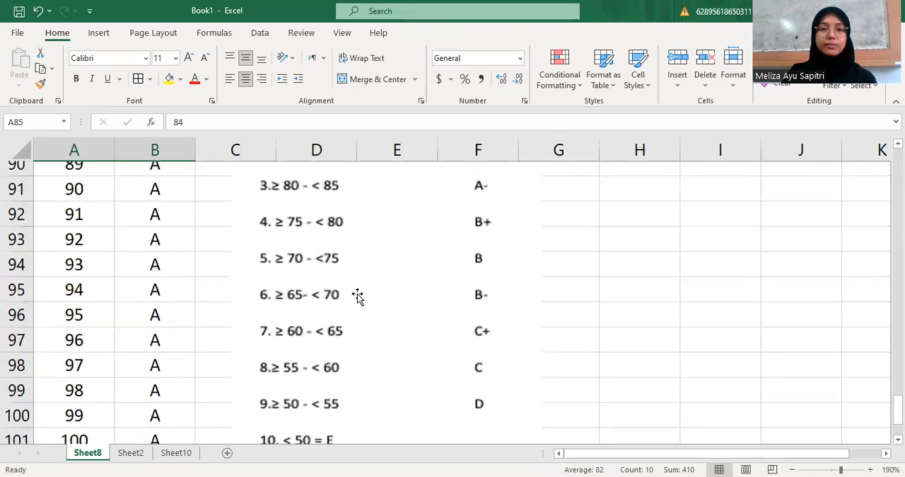
{"action": "scroll", "coordinate": [357, 297], "scroll_direction": "down", "scroll_amount": 1}
Select the whole score-to-letter list A1:B101 on Sheet8 and name the range prediket
{"action": "scroll", "coordinate": [352, 295], "scroll_direction": "up", "scroll_amount": 1}
{"action": "scroll", "coordinate": [352, 294], "scroll_direction": "up", "scroll_amount": 20}
{"action": "scroll", "coordinate": [353, 292], "scroll_direction": "up", "scroll_amount": 5}
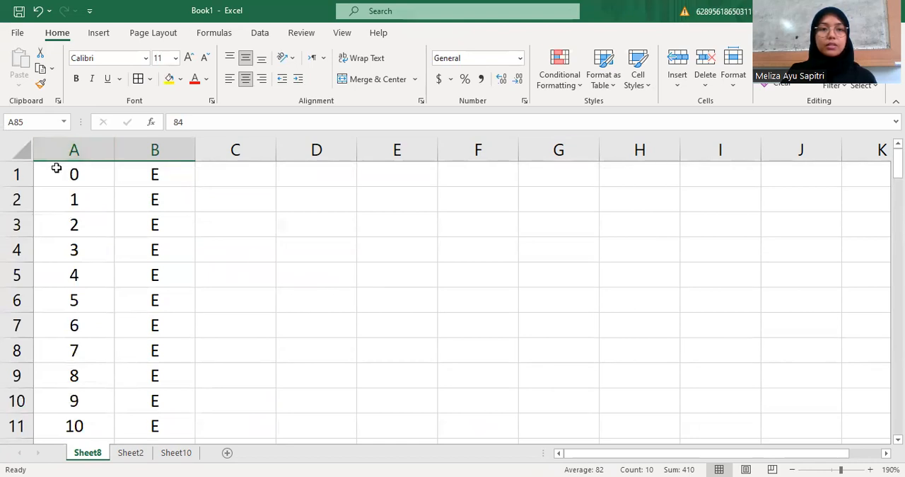
{"action": "left_click_drag", "start_coordinate": [44, 170], "coordinate": [162, 435]}
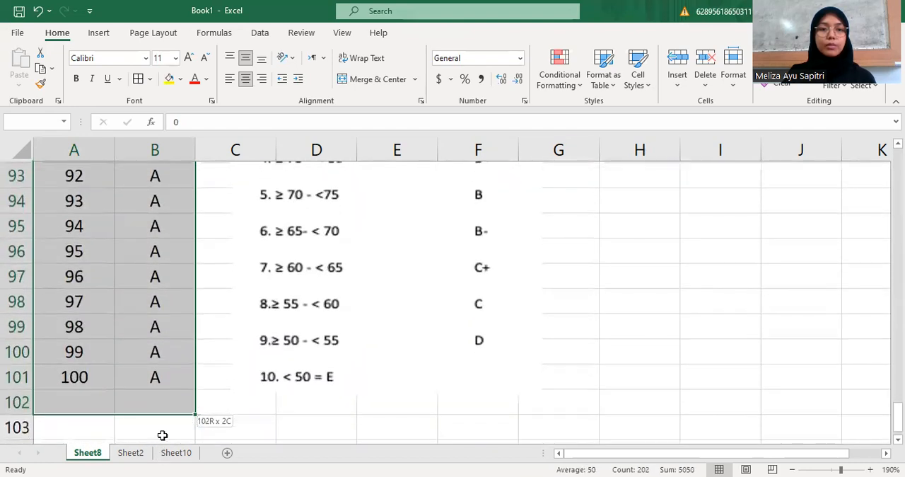
{"action": "left_click", "coordinate": [168, 398]}
{"action": "left_click_drag", "start_coordinate": [178, 381], "coordinate": [57, 167]}
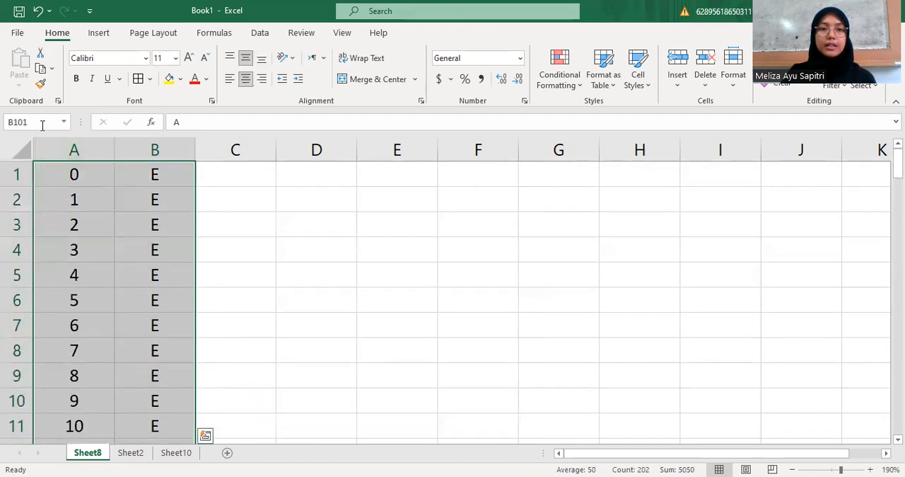
{"action": "left_click", "coordinate": [42, 126]}
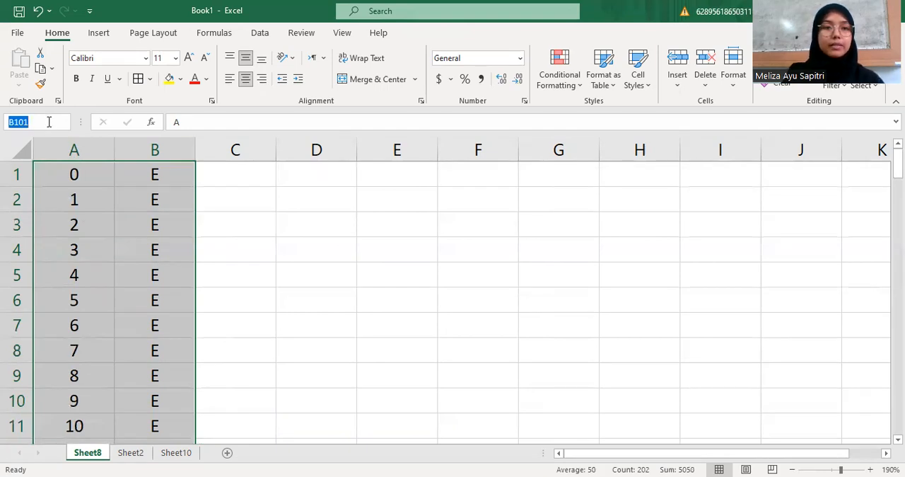
{"action": "type", "text": "prediket"}
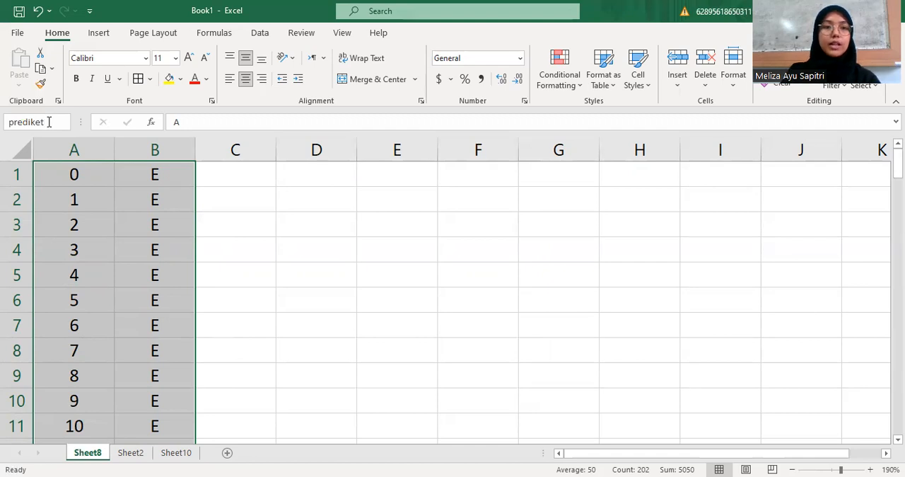
{"action": "key", "text": "Return"}
Recall the named range prediket on Sheet8 to check which cells it covers, and deselect it
{"action": "left_click", "coordinate": [263, 202]}
{"action": "scroll", "coordinate": [218, 195], "scroll_direction": "up", "scroll_amount": 18}
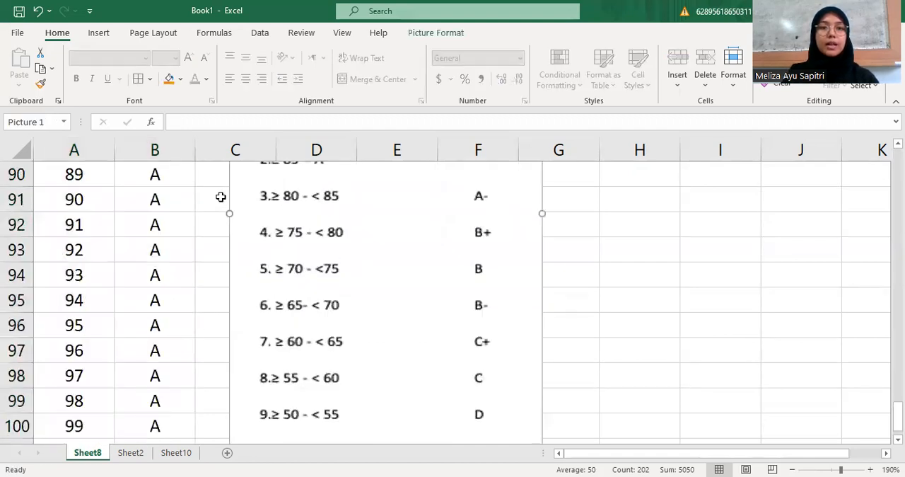
{"action": "scroll", "coordinate": [218, 195], "scroll_direction": "up", "scroll_amount": 11}
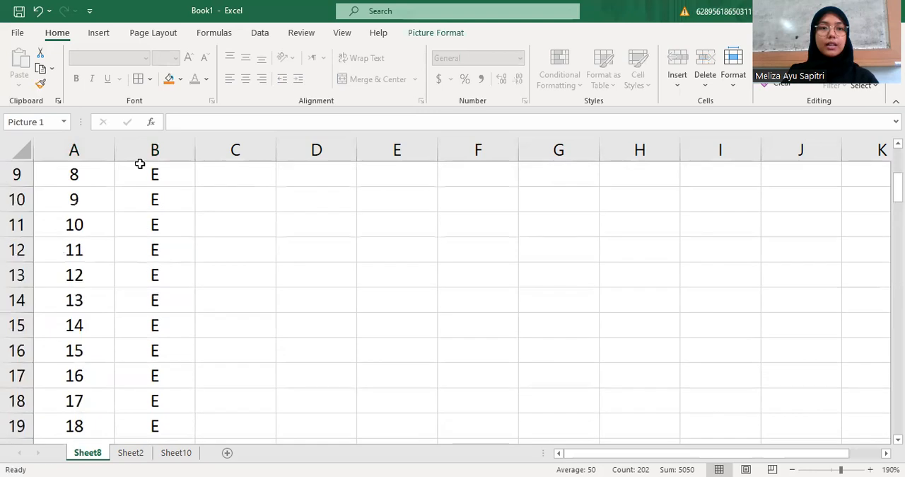
{"action": "left_click", "coordinate": [65, 123]}
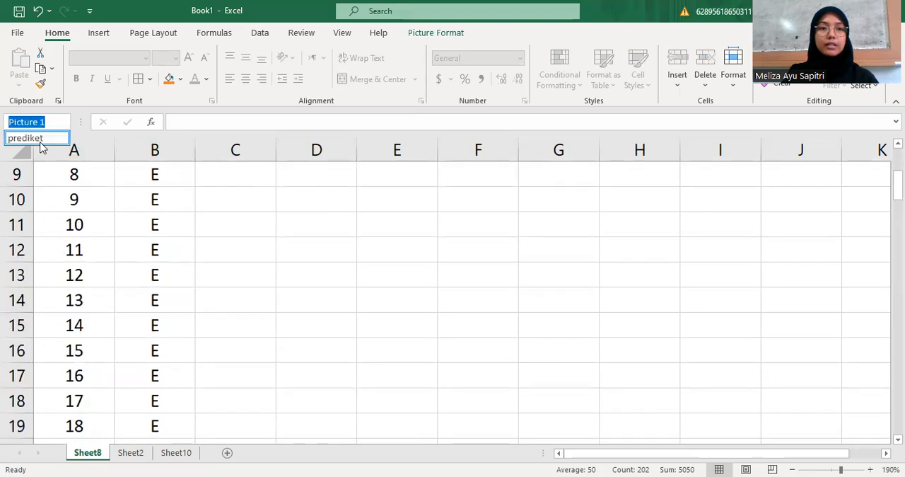
{"action": "left_click", "coordinate": [25, 138]}
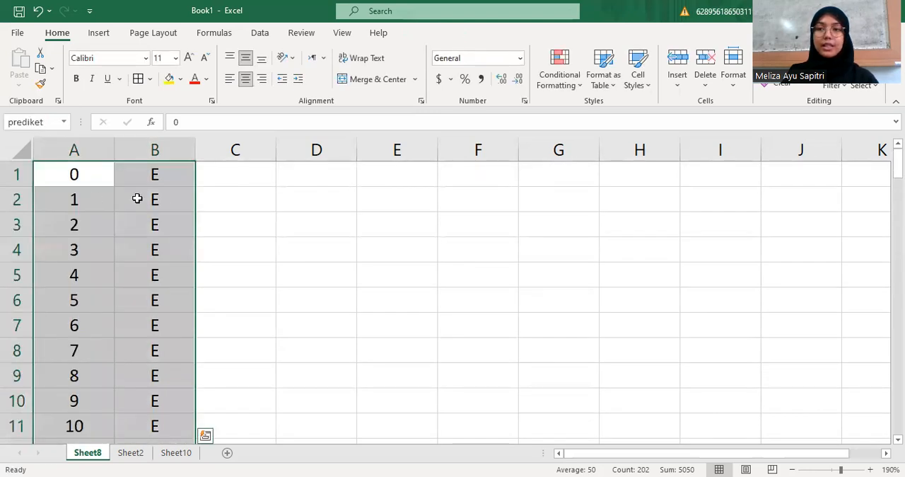
{"action": "scroll", "coordinate": [151, 400], "scroll_direction": "down", "scroll_amount": 13}
{"action": "scroll", "coordinate": [148, 402], "scroll_direction": "up", "scroll_amount": 7}
{"action": "scroll", "coordinate": [148, 401], "scroll_direction": "up", "scroll_amount": 6}
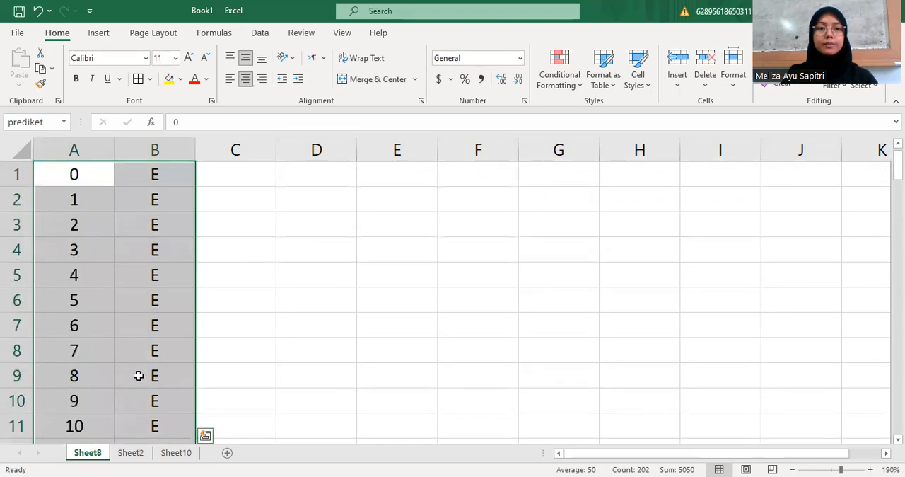
{"action": "left_click", "coordinate": [361, 257]}
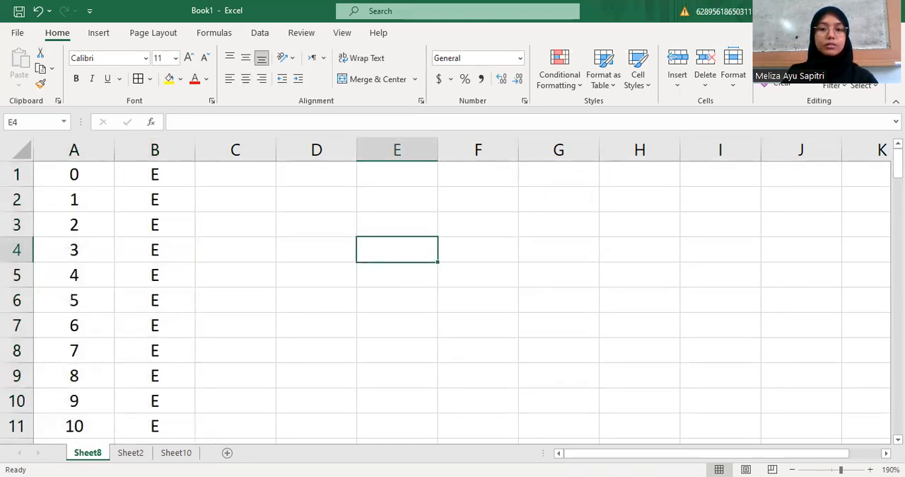
On Sheet10, enter =VLOOKUP(N5,prediket,2) in P5 to look up the first student's letter grade from the average
{"action": "left_click", "coordinate": [178, 453]}
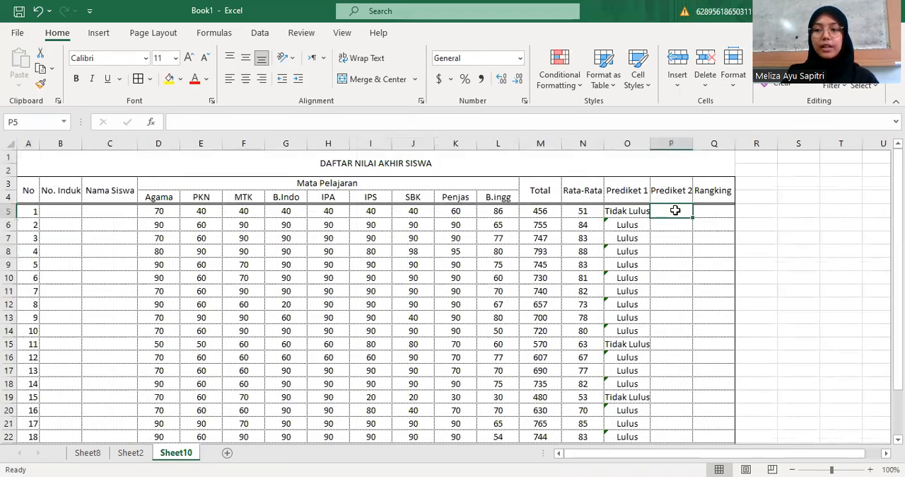
{"action": "type", "text": "="}
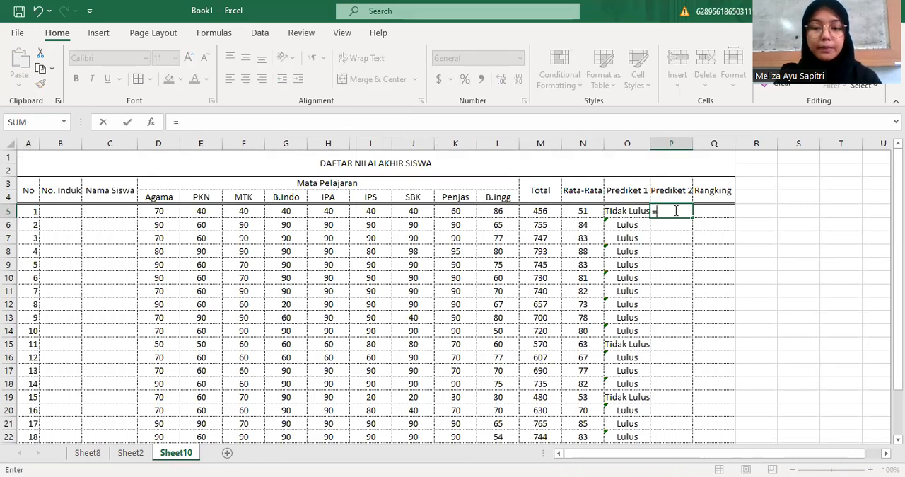
{"action": "type", "text": "vloo"}
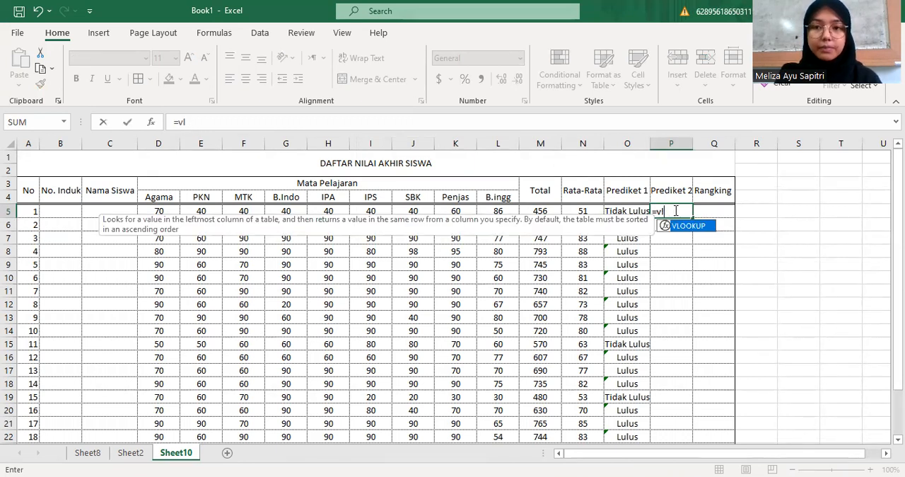
{"action": "key", "text": "BackSpace"}
{"action": "key", "text": "BackSpace"}
{"action": "type", "text": "VLOO"}
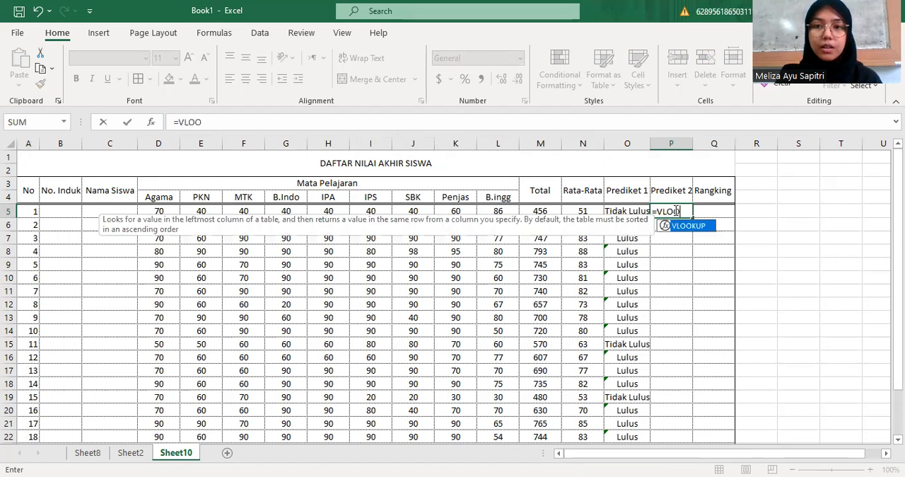
{"action": "type", "text": "KUP"}
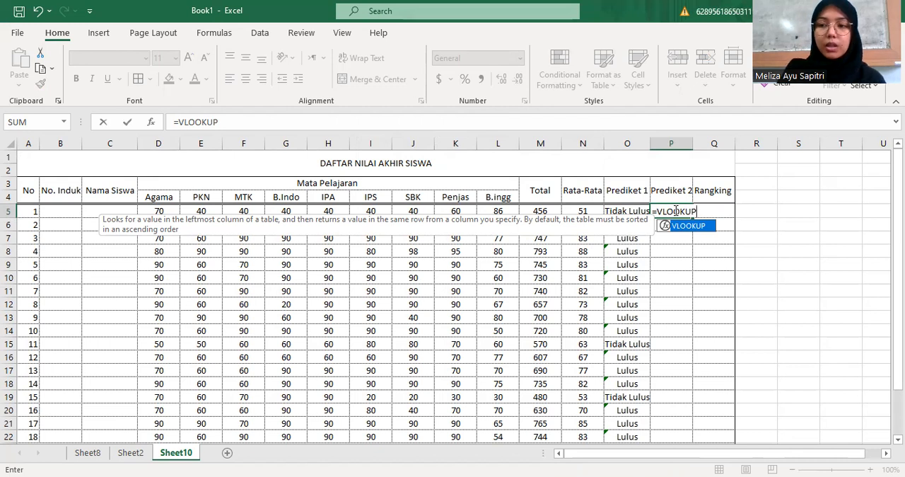
{"action": "type", "text": "("}
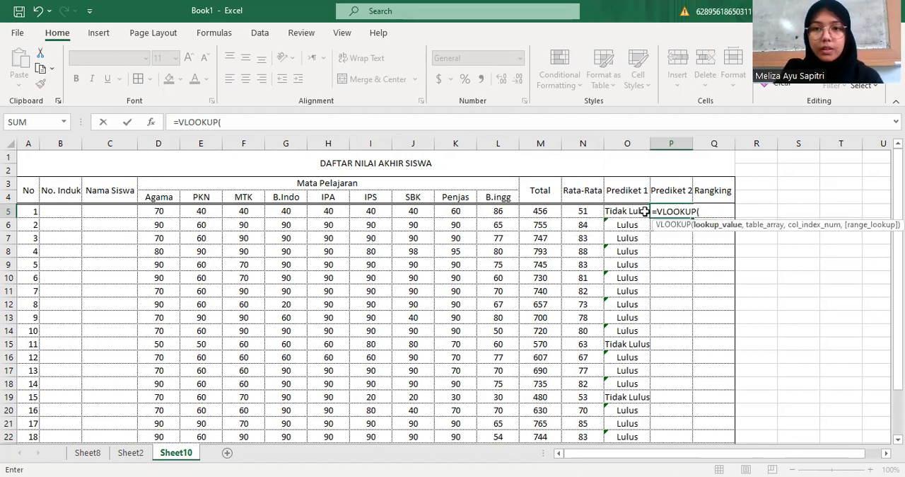
{"action": "left_click", "coordinate": [587, 214]}
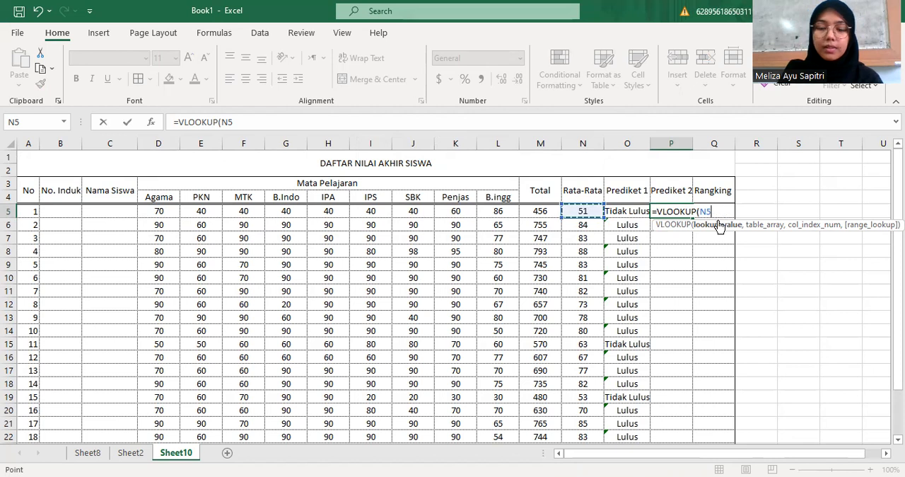
{"action": "type", "text": ","}
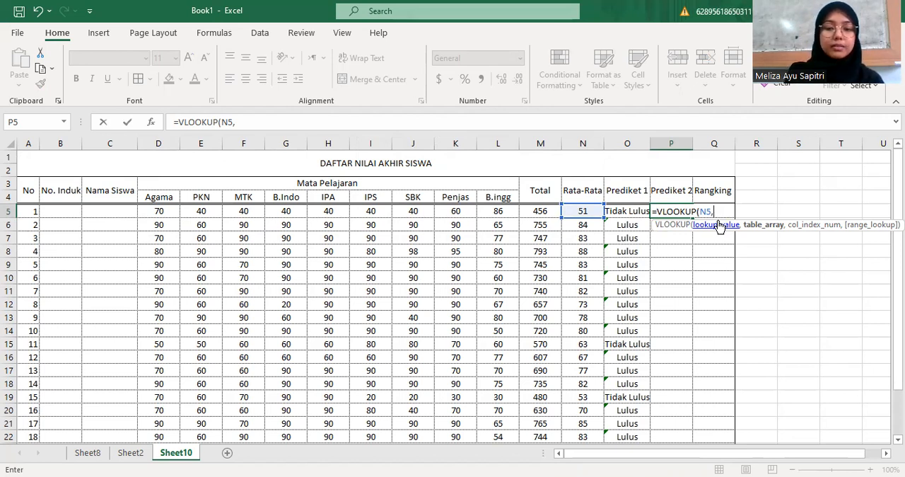
{"action": "type", "text": "PREDIKET"}
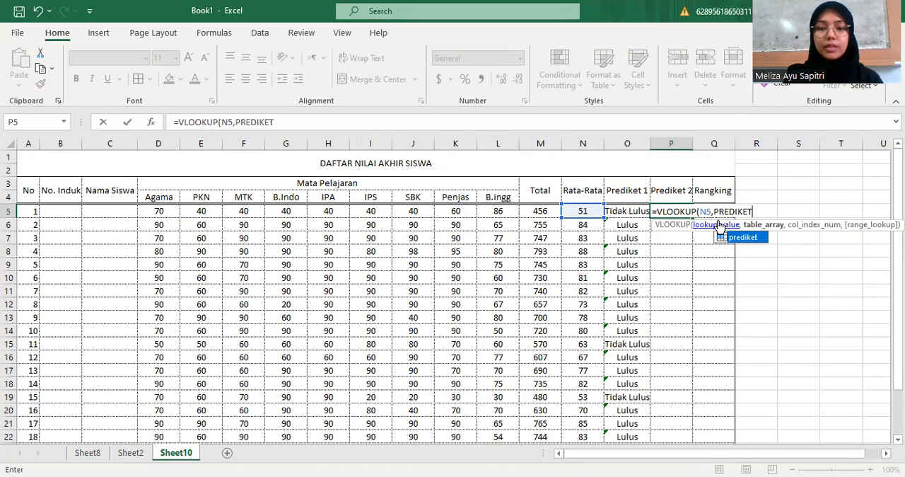
{"action": "type", "text": ","}
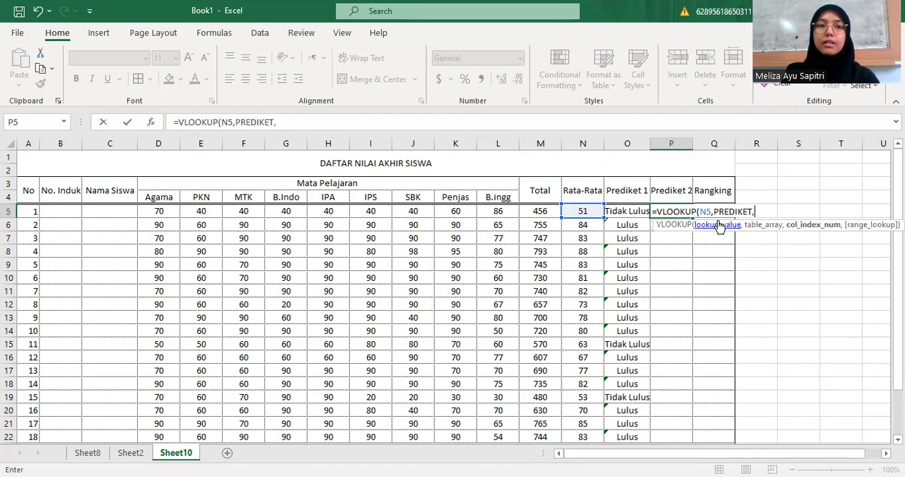
{"action": "type", "text": "2"}
Check the score and letter columns of the lookup list on Sheet8 and return to Sheet10
{"action": "left_click", "coordinate": [88, 454]}
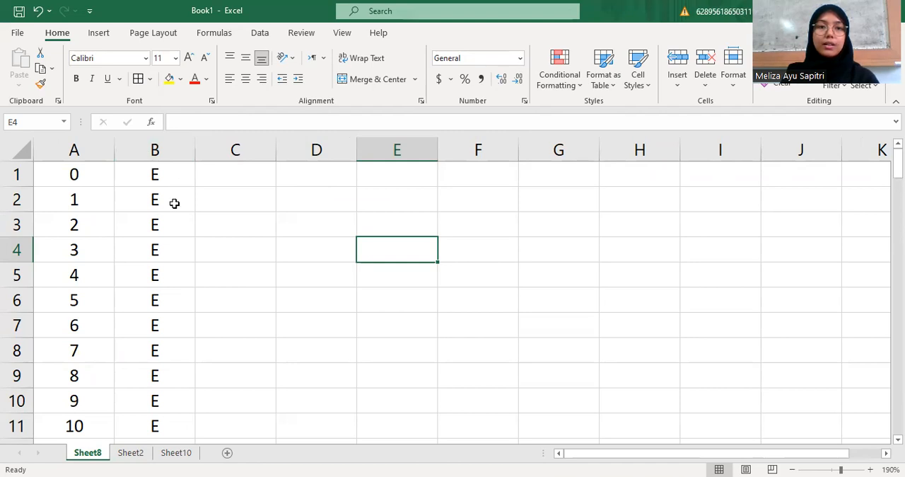
{"action": "scroll", "coordinate": [174, 202], "scroll_direction": "down", "scroll_amount": 8}
{"action": "scroll", "coordinate": [160, 227], "scroll_direction": "up", "scroll_amount": 4}
{"action": "scroll", "coordinate": [160, 227], "scroll_direction": "up", "scroll_amount": 4}
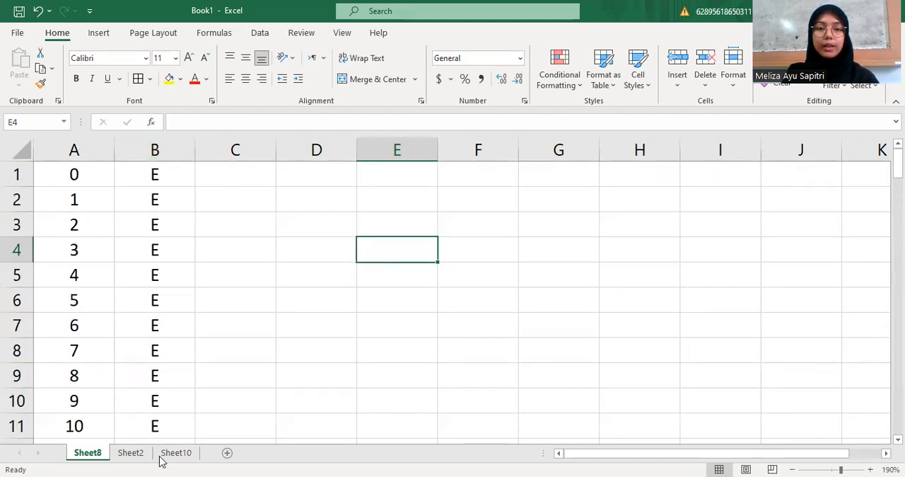
{"action": "left_click", "coordinate": [182, 453]}
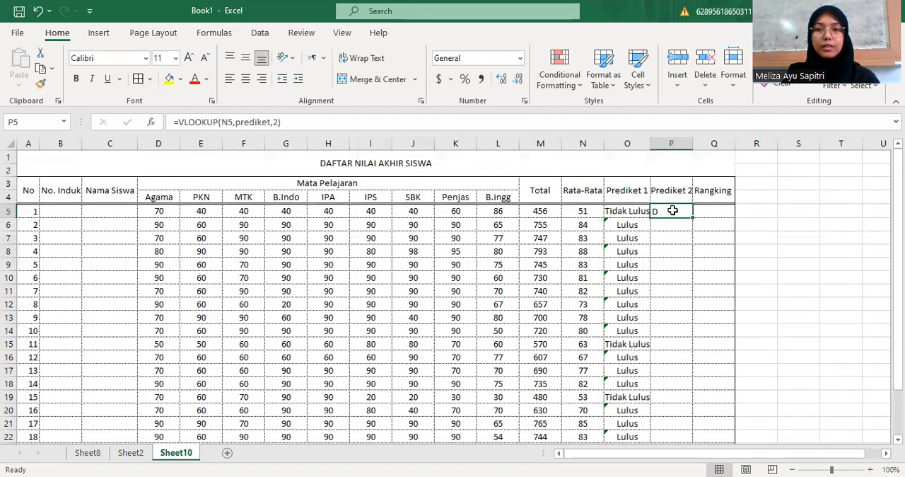
Enter =VLOOKUP(N6,prediket,2) in P6 for the second student's letter grade
{"action": "left_click", "coordinate": [662, 225]}
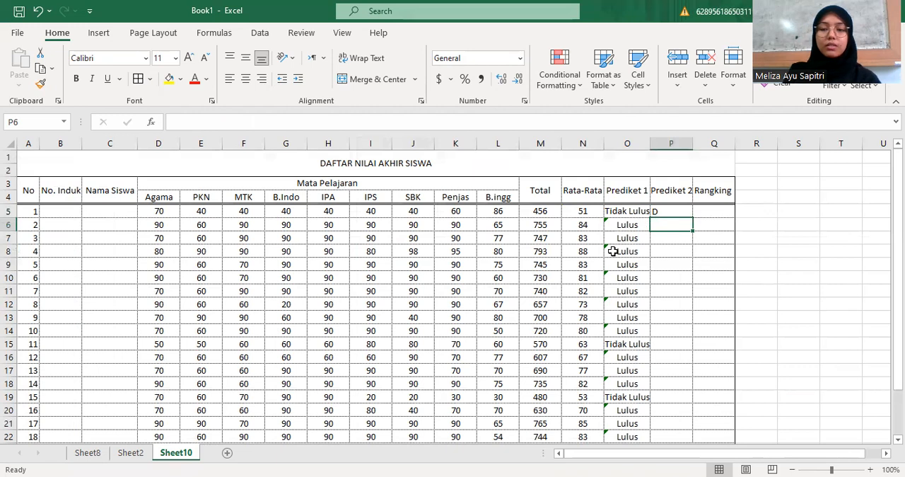
{"action": "type", "text": "="}
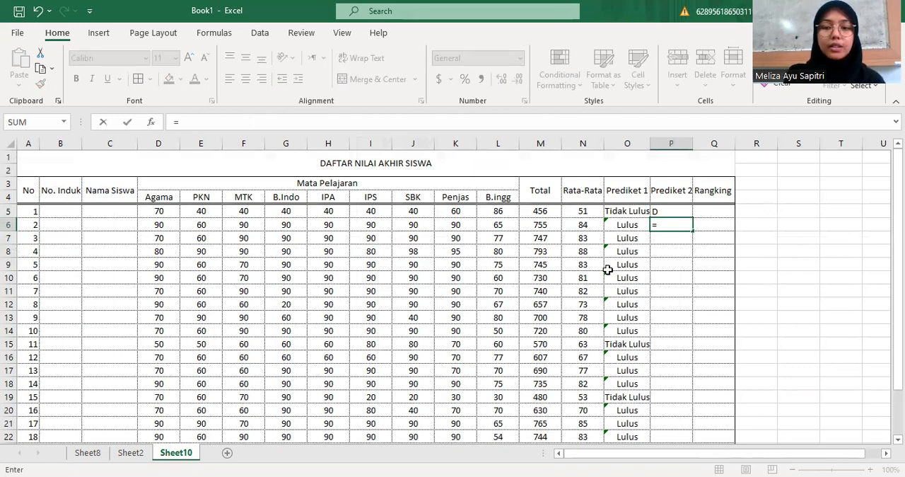
{"action": "type", "text": "VLOO"}
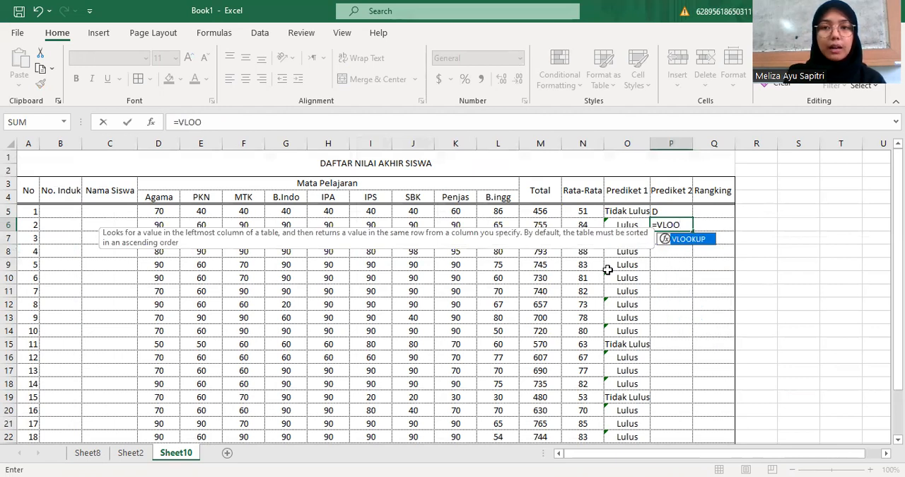
{"action": "type", "text": "KUP"}
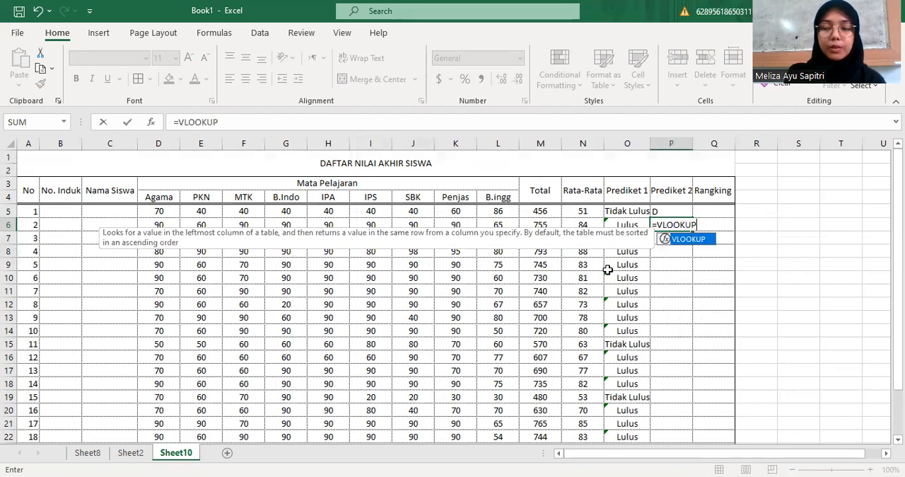
{"action": "type", "text": "("}
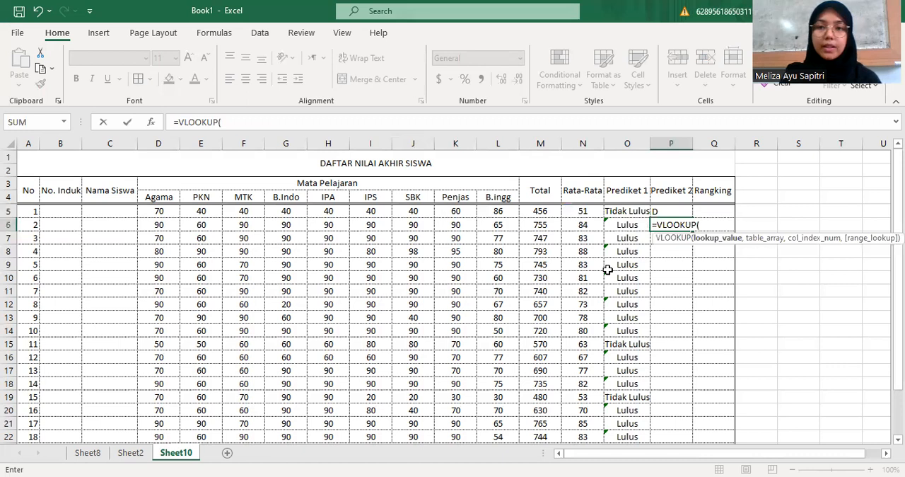
{"action": "left_click", "coordinate": [582, 223]}
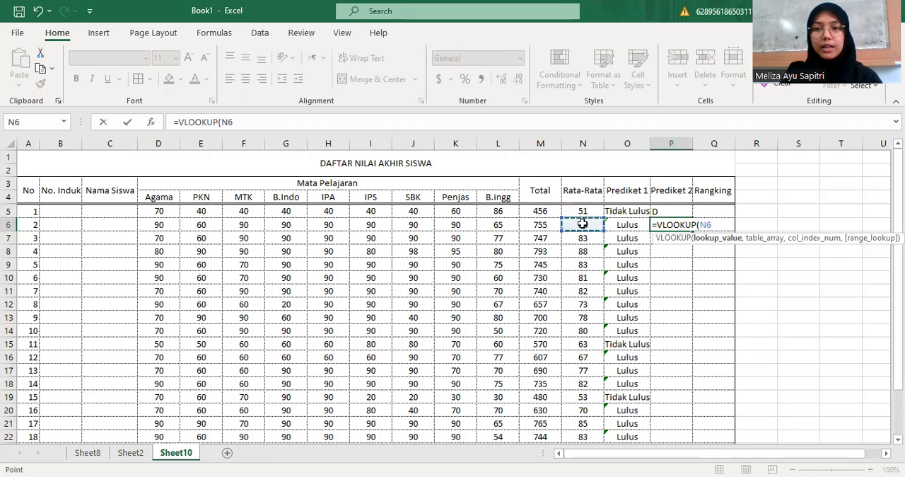
{"action": "type", "text": ","}
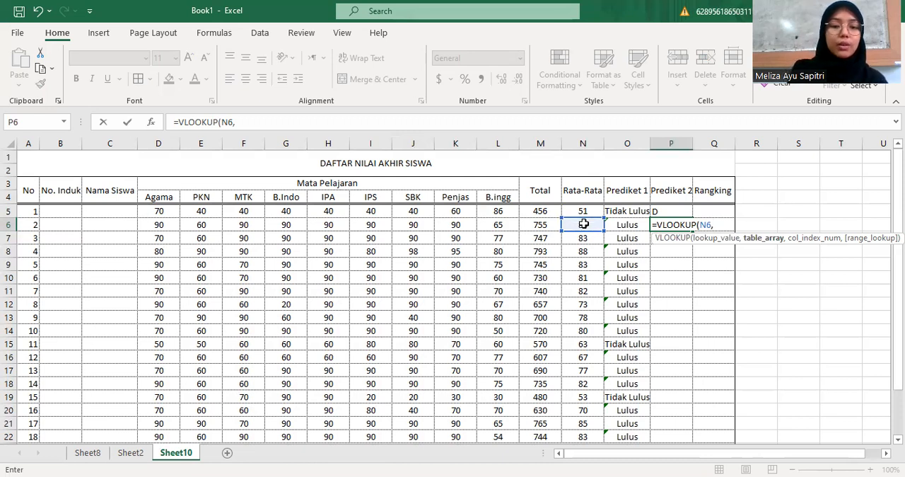
{"action": "type", "text": "PRE"}
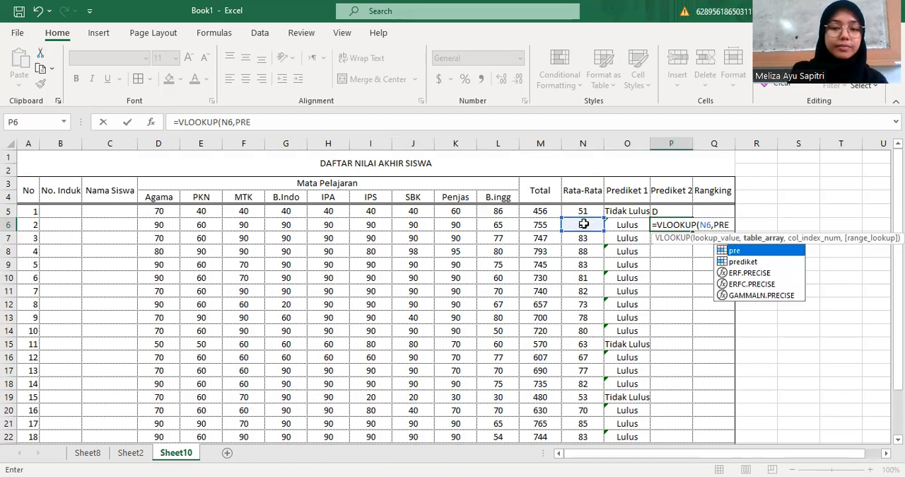
{"action": "type", "text": "DIKET"}
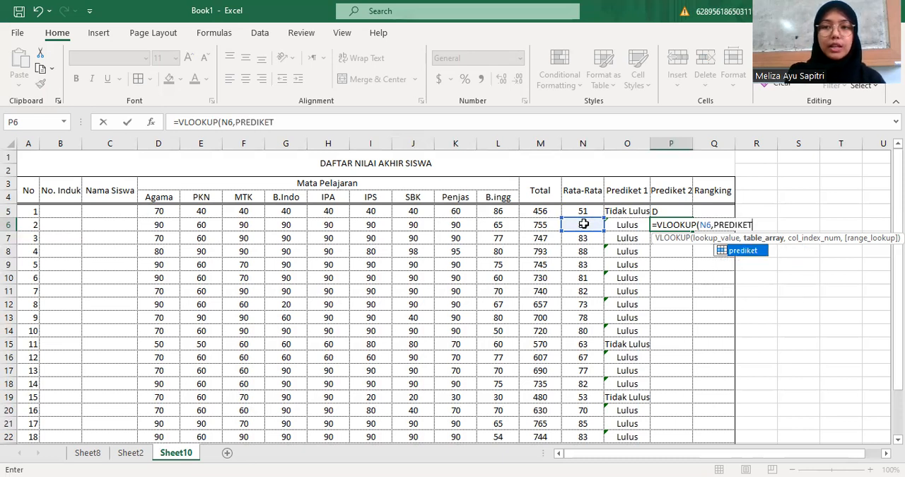
{"action": "type", "text": ","}
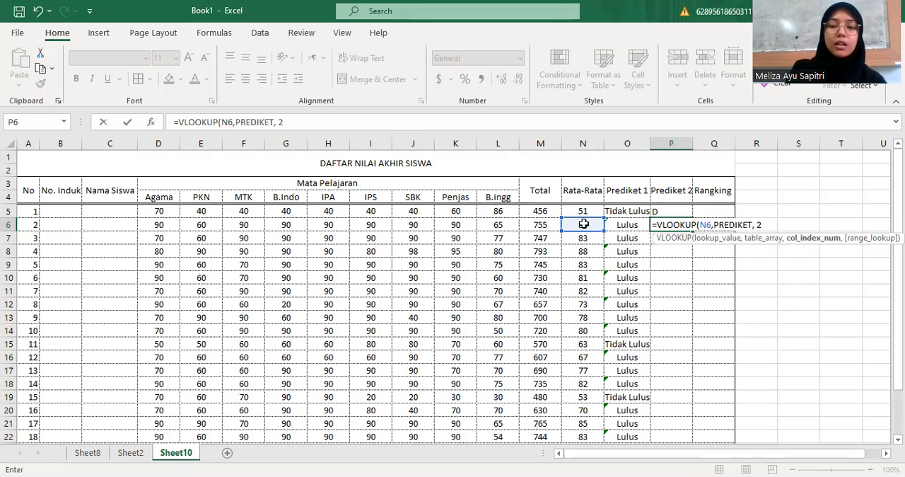
{"action": "type", "text": " 2"}
{"action": "key", "text": "Return"}
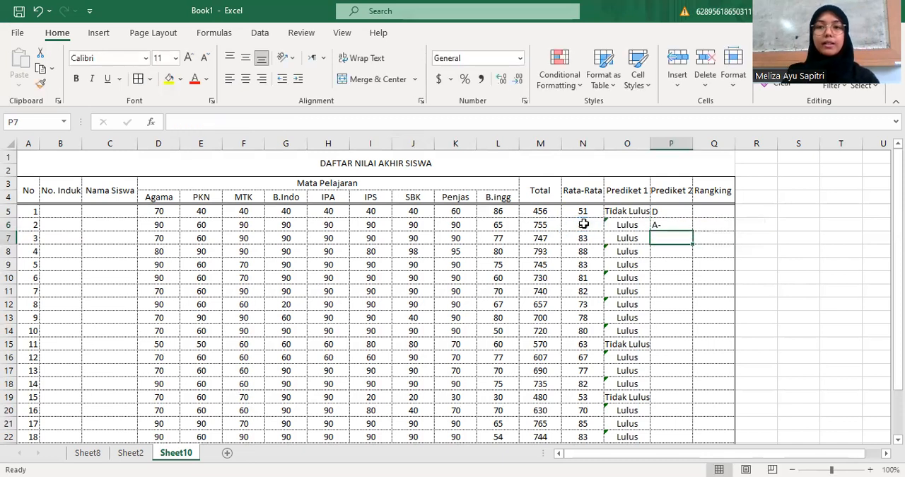
Fill the VLOOKUP formula from P5 down through P24 and center the letter grades in the Prediket 2 column
{"action": "left_click", "coordinate": [674, 212]}
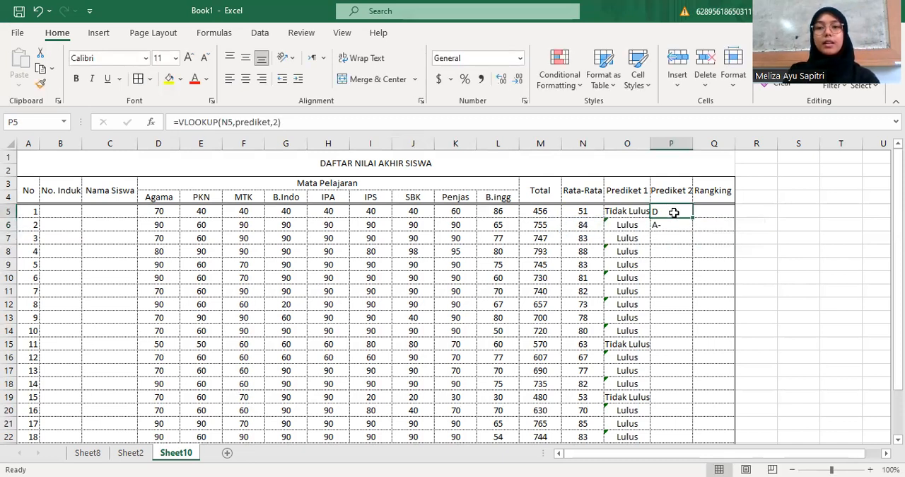
{"action": "left_click_drag", "start_coordinate": [675, 213], "coordinate": [667, 267]}
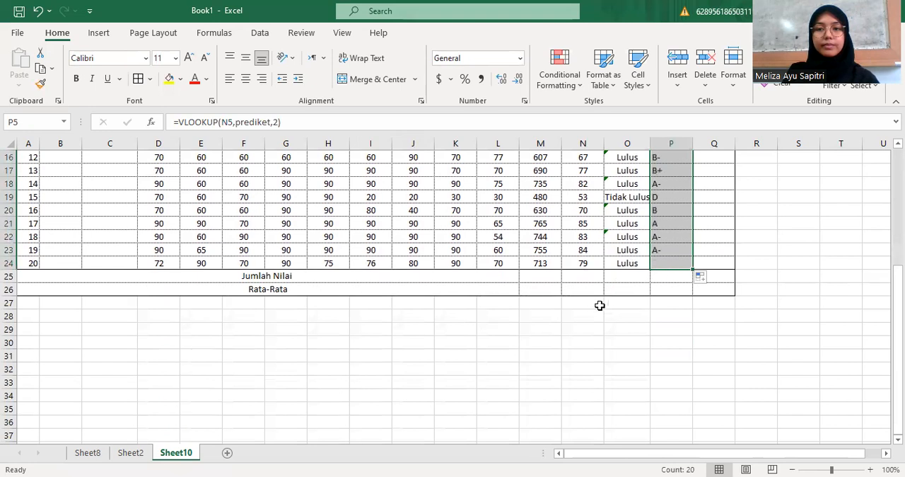
{"action": "scroll", "coordinate": [588, 304], "scroll_direction": "up", "scroll_amount": 3}
{"action": "scroll", "coordinate": [587, 304], "scroll_direction": "up", "scroll_amount": 2}
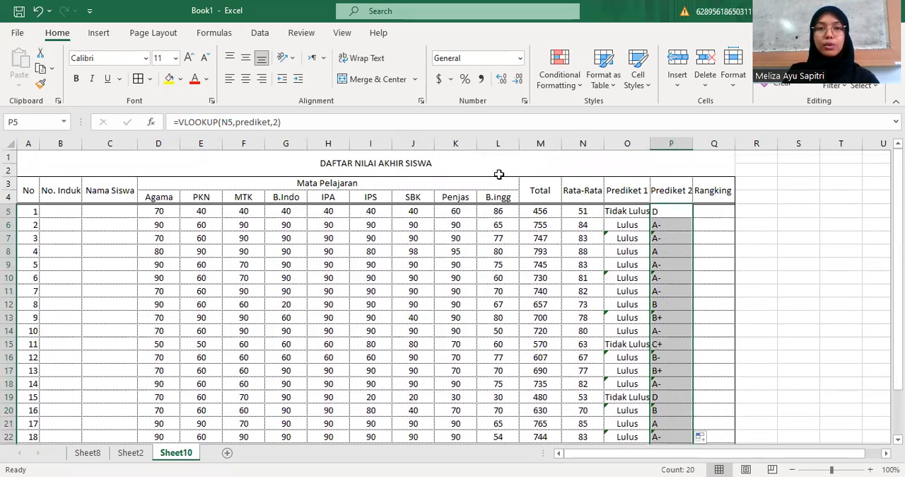
{"action": "left_click", "coordinate": [245, 79]}
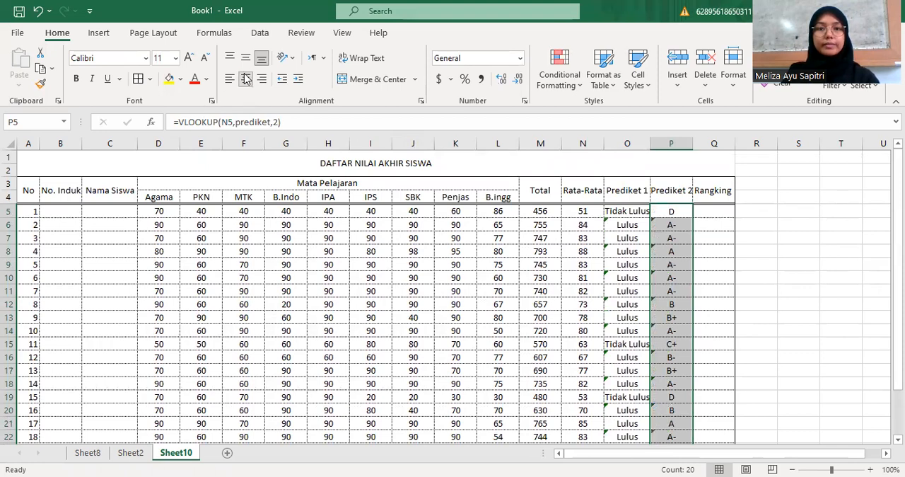
{"action": "scroll", "coordinate": [679, 259], "scroll_direction": "down", "scroll_amount": 2}
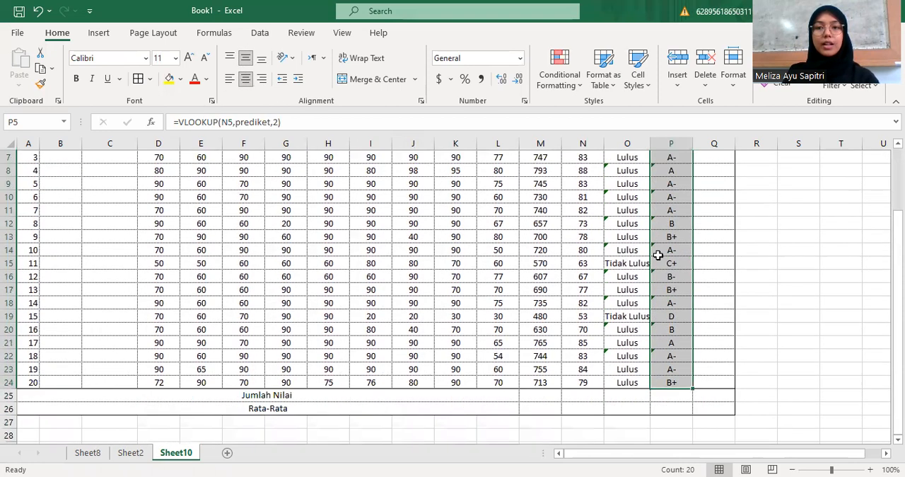
{"action": "scroll", "coordinate": [544, 258], "scroll_direction": "up", "scroll_amount": 2}
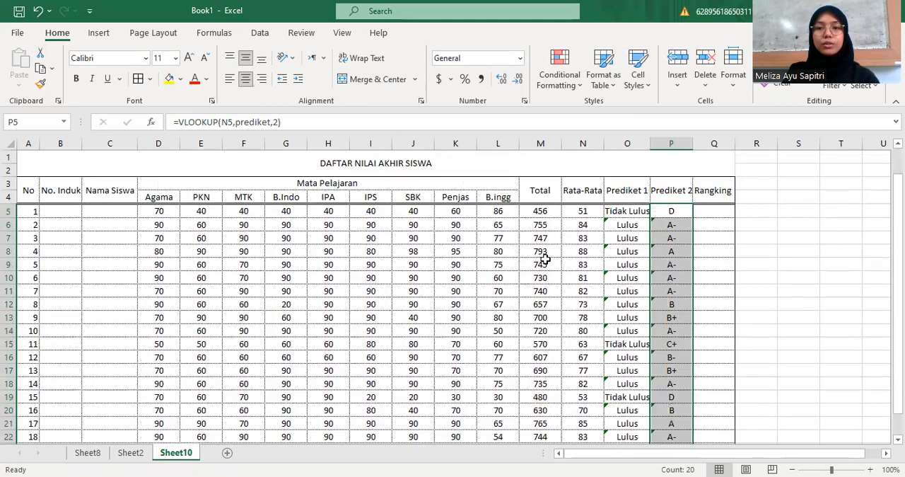
In Q5, build the formula =RANK(N5,N5:N24 to rank the first student's average against all averages
{"action": "left_click", "coordinate": [726, 212]}
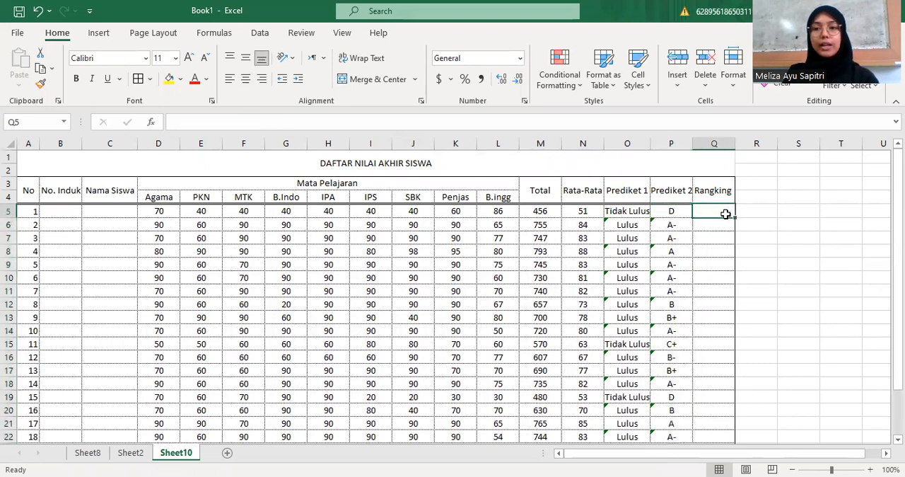
{"action": "type", "text": "="}
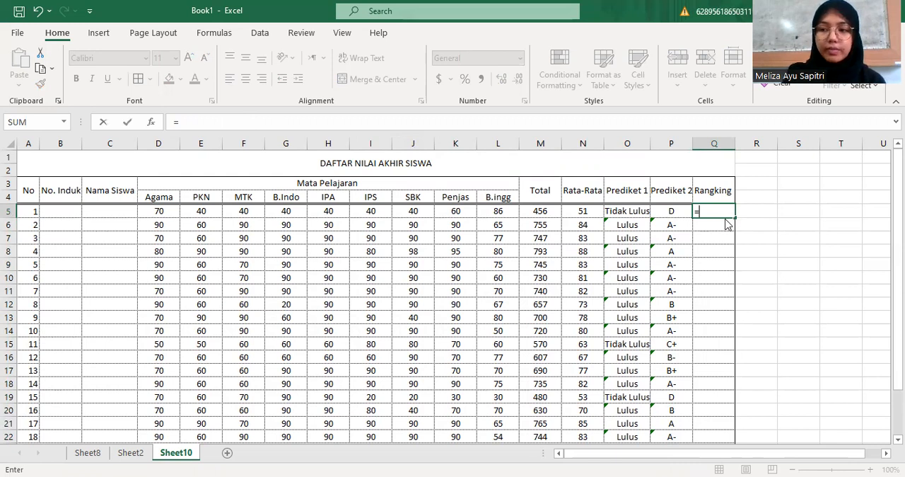
{"action": "type", "text": "RANK"}
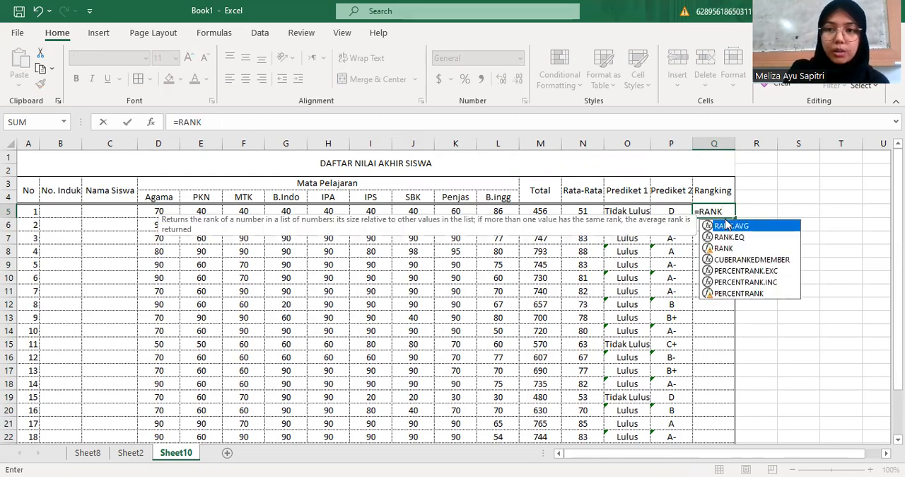
{"action": "type", "text": "("}
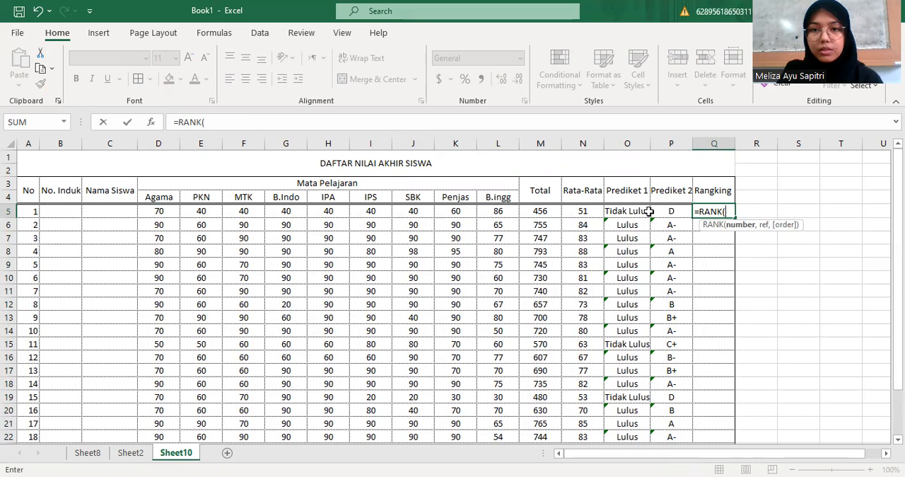
{"action": "left_click", "coordinate": [583, 210]}
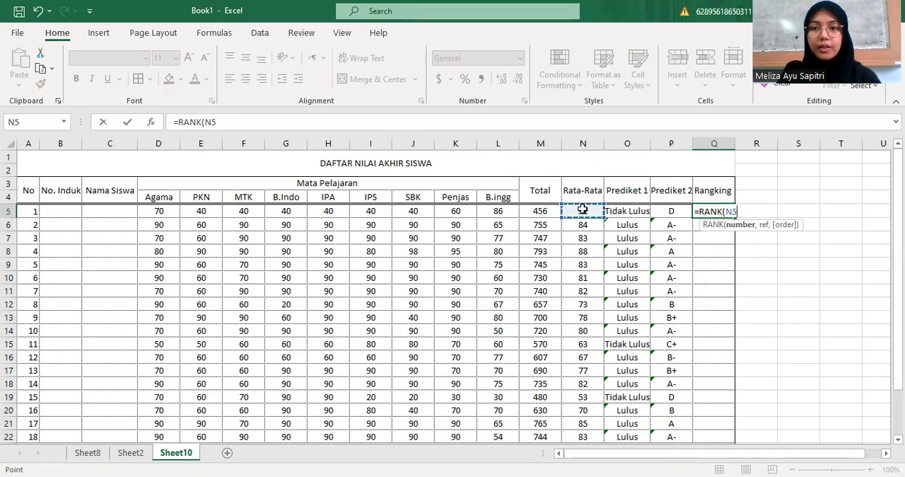
{"action": "left_click_drag", "start_coordinate": [586, 210], "coordinate": [598, 399]}
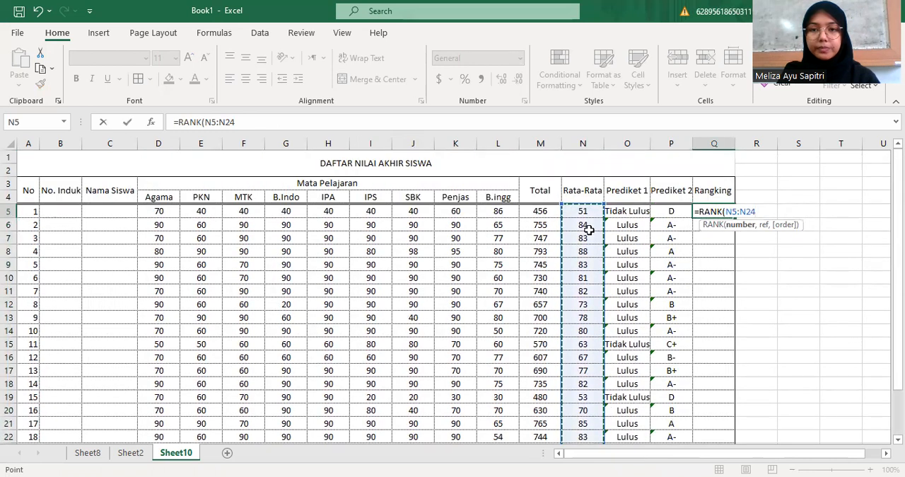
{"action": "left_click", "coordinate": [588, 208]}
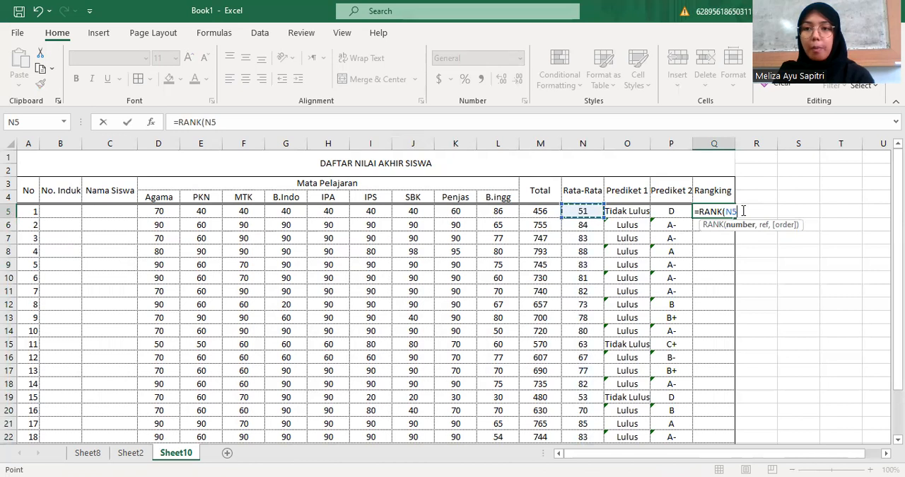
{"action": "type", "text": ","}
{"action": "left_click_drag", "start_coordinate": [581, 211], "coordinate": [578, 232]}
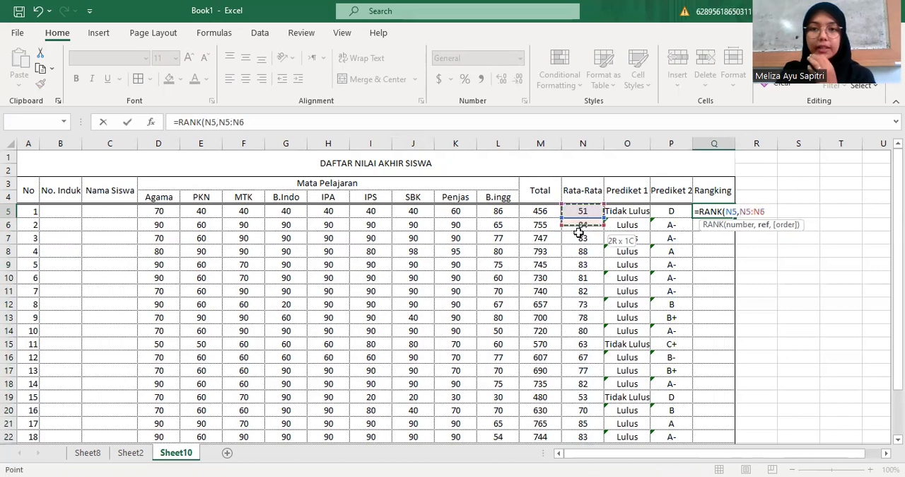
{"action": "left_click_drag", "start_coordinate": [584, 323], "coordinate": [588, 393]}
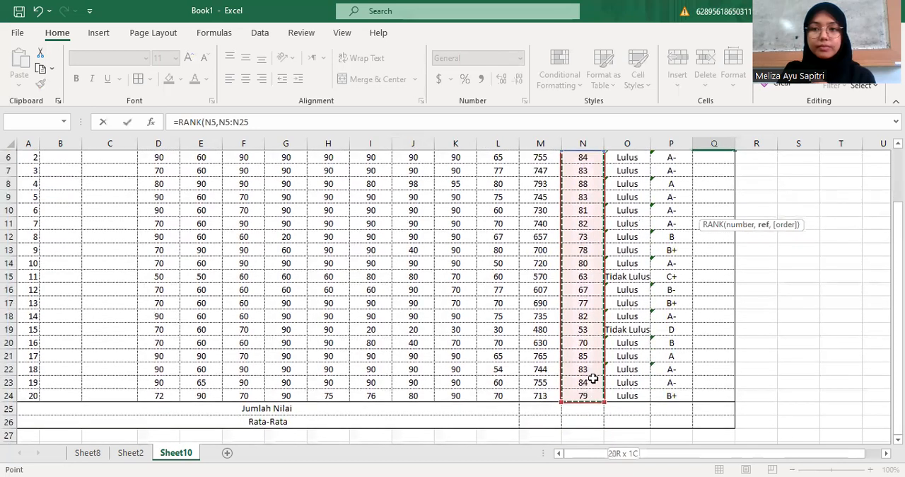
{"action": "scroll", "coordinate": [825, 228], "scroll_direction": "up", "scroll_amount": 2}
Make the ranking range in Q5 absolute and enter the formula as =RANK(N5,$N$5:$N$24)
{"action": "left_click", "coordinate": [746, 216]}
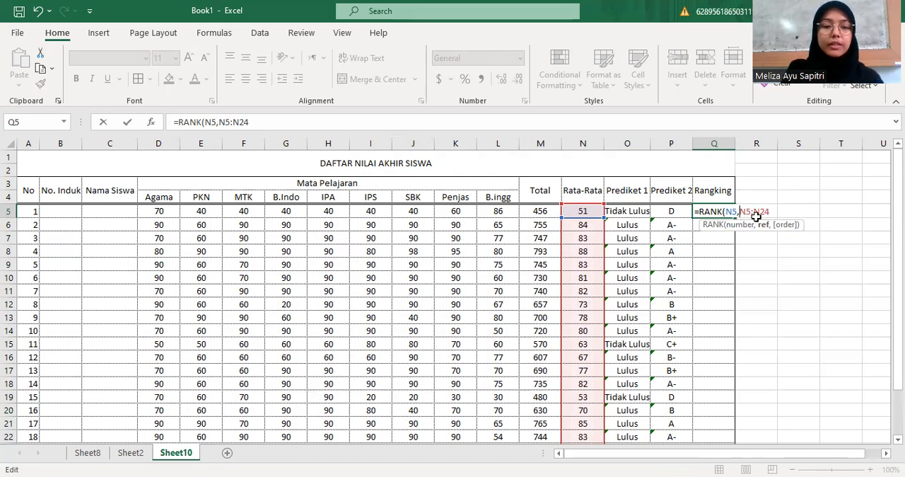
{"action": "type", "text": "$"}
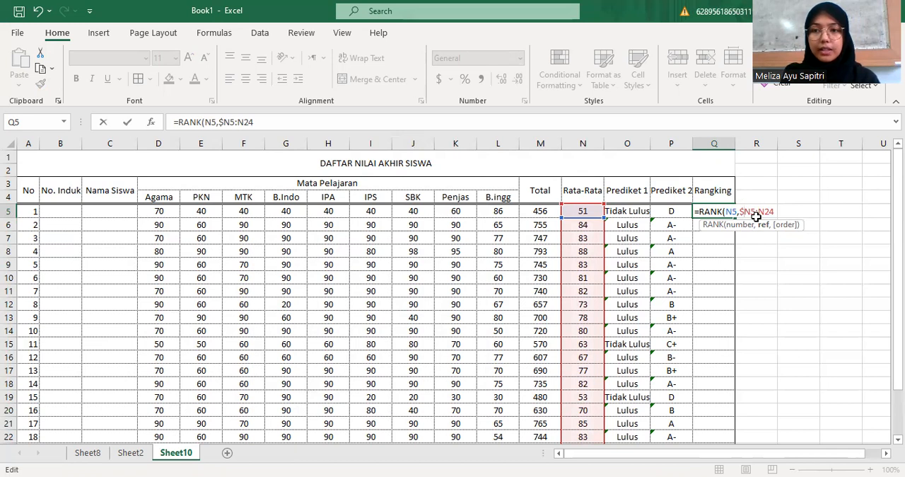
{"action": "left_click", "coordinate": [751, 212]}
{"action": "type", "text": "$N"}
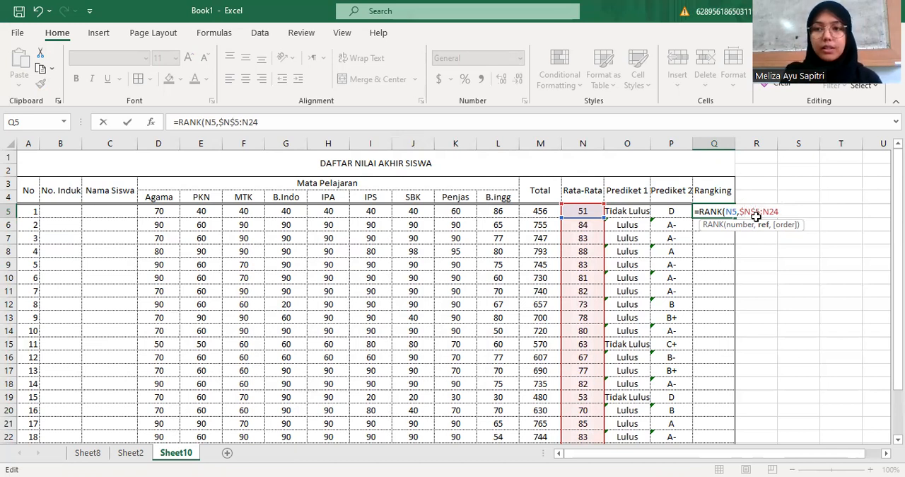
{"action": "type", "text": "$5:$N$24"}
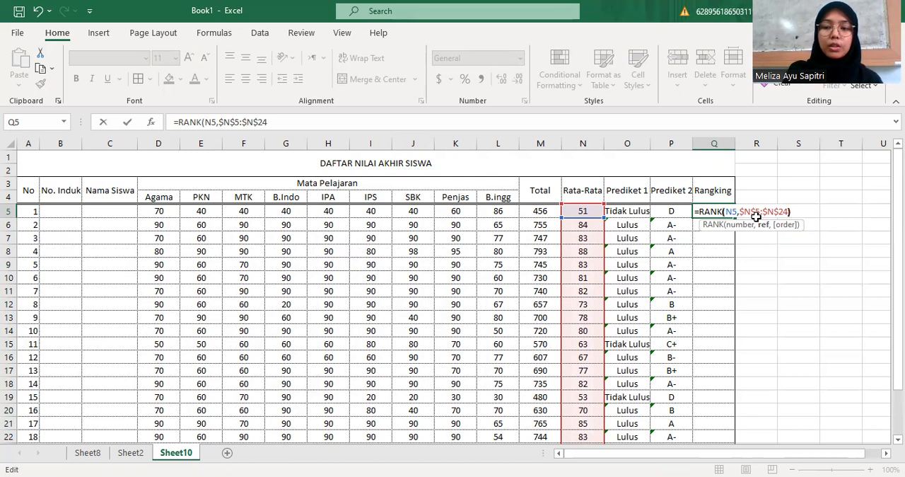
{"action": "key", "text": "Return"}
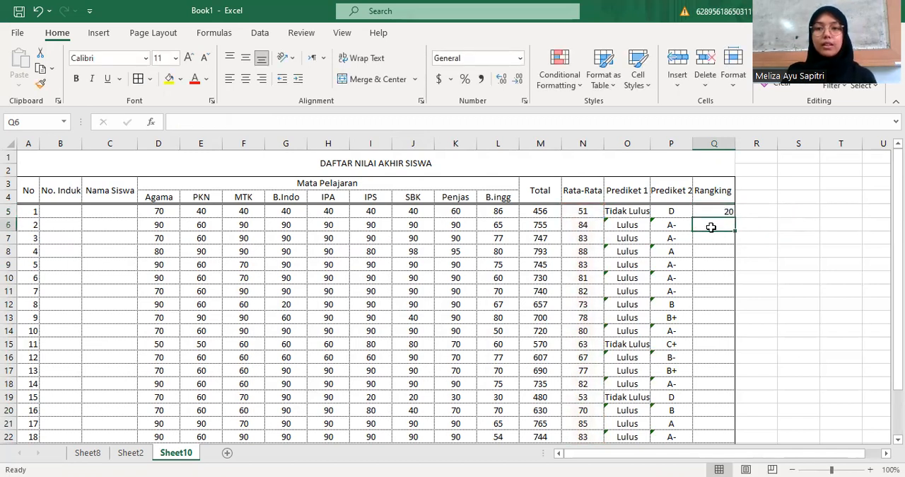
In Q6, build the formula =RANK(N6,N5:N24 to rank the second student's average
{"action": "type", "text": "="}
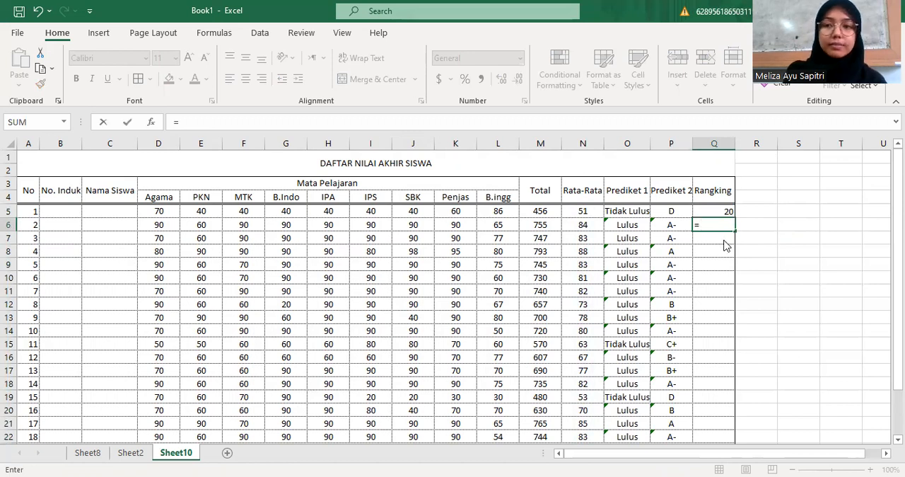
{"action": "type", "text": "RANK"}
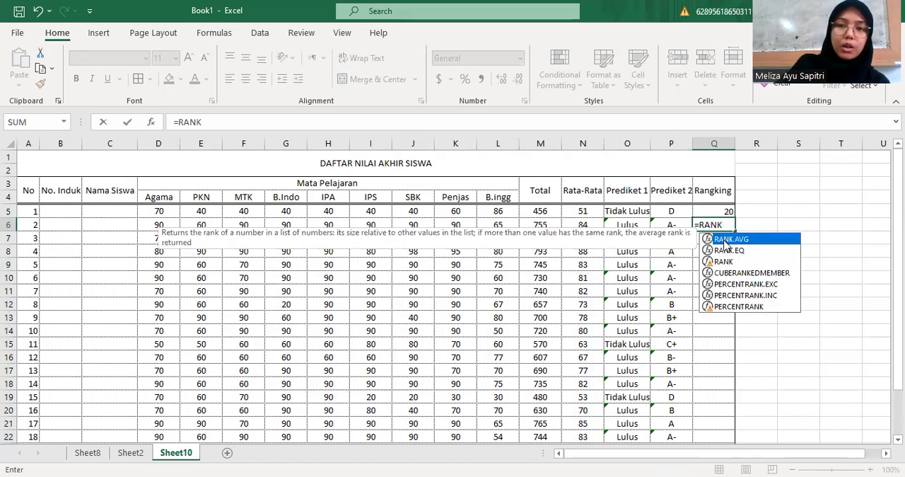
{"action": "type", "text": "("}
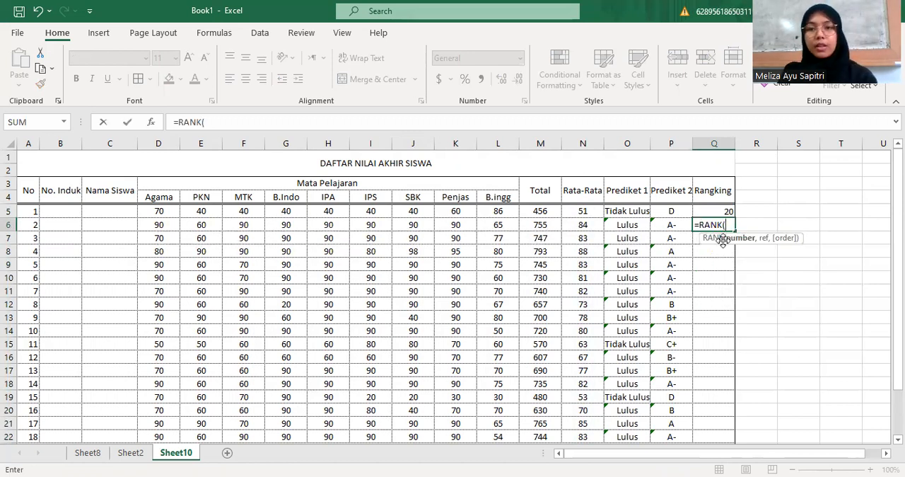
{"action": "left_click", "coordinate": [594, 227]}
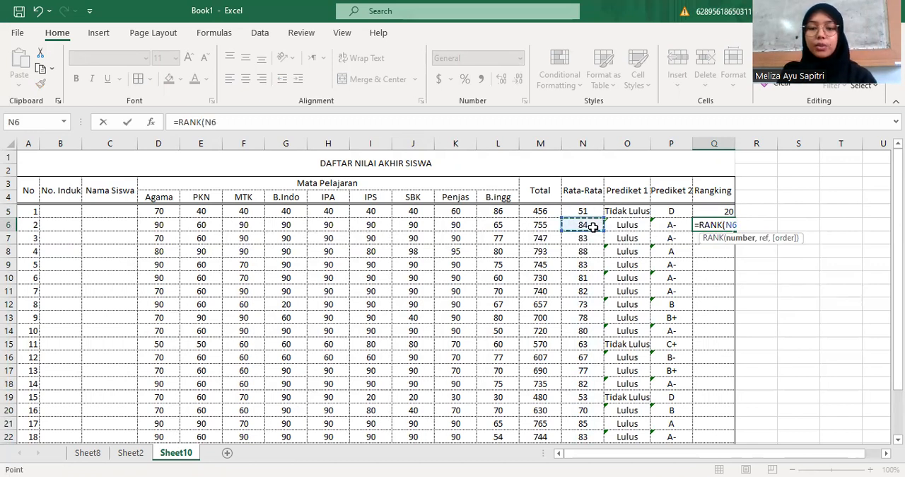
{"action": "type", "text": ","}
{"action": "left_click_drag", "start_coordinate": [591, 211], "coordinate": [591, 230]}
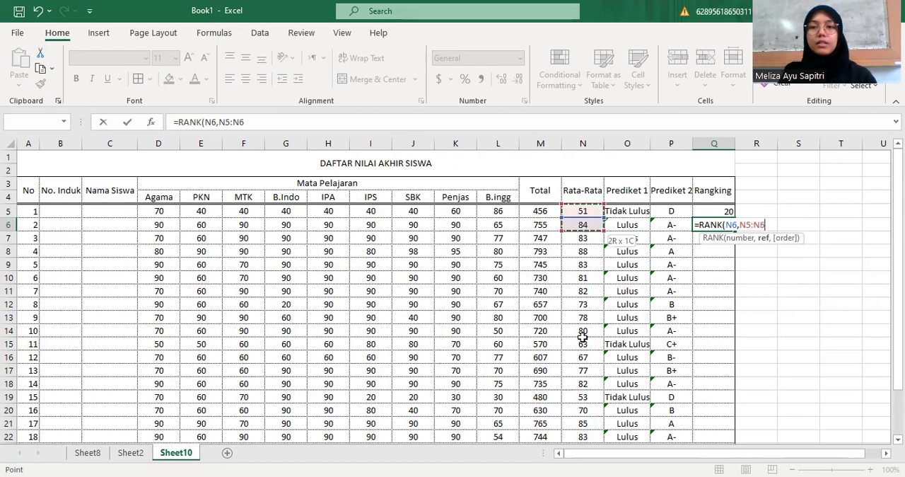
{"action": "left_click_drag", "start_coordinate": [580, 404], "coordinate": [599, 394]}
{"action": "scroll", "coordinate": [576, 356], "scroll_direction": "up", "scroll_amount": 2}
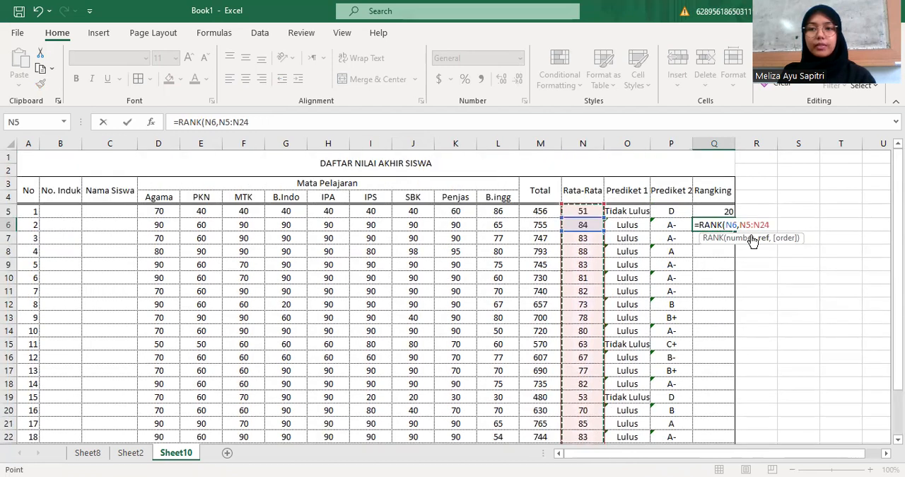
Make the ranking range in Q6 absolute and enter the formula as =RANK(N6,$N$5:$N$24)
{"action": "left_click", "coordinate": [740, 226]}
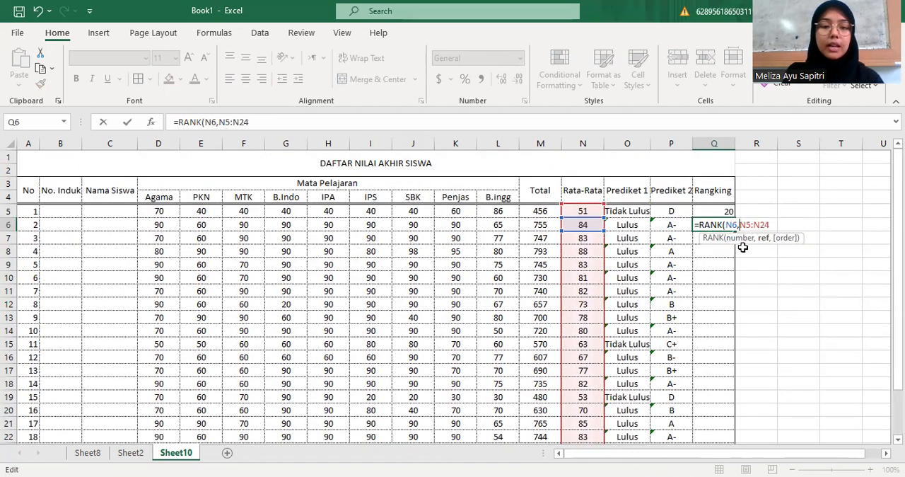
{"action": "type", "text": "$"}
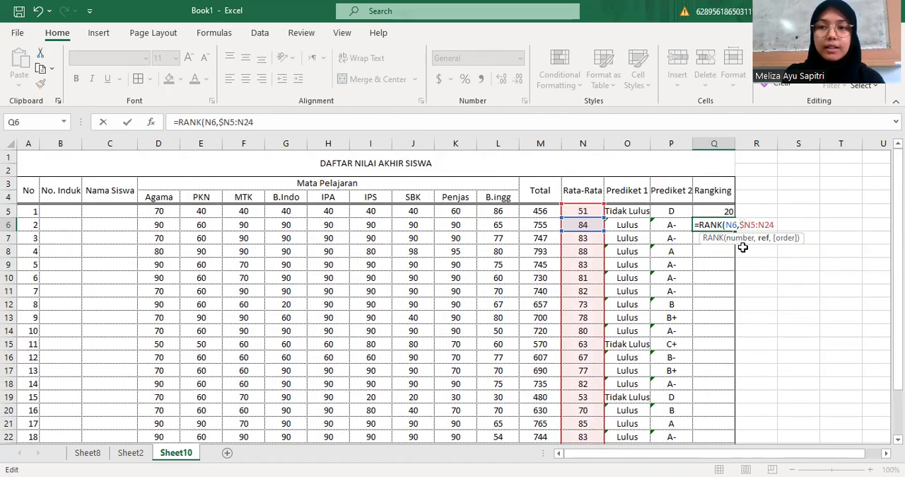
{"action": "key", "text": "Right"}
{"action": "type", "text": "$N"}
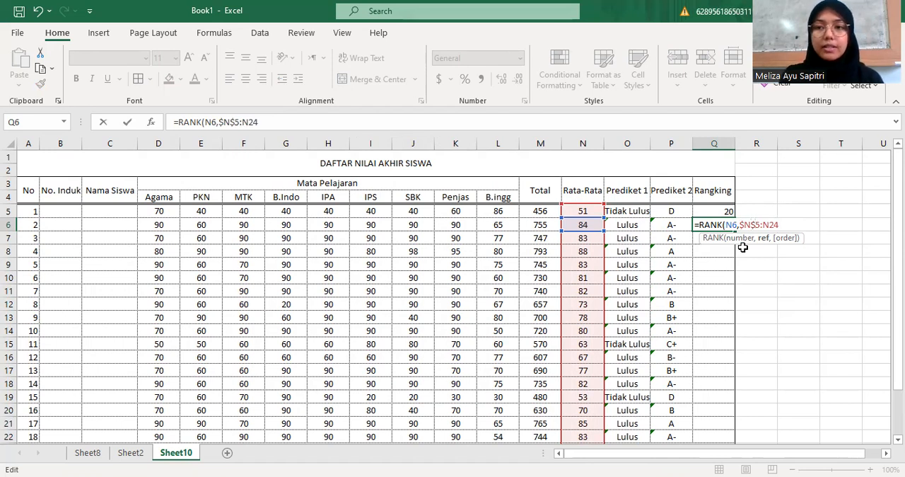
{"action": "type", "text": "$"}
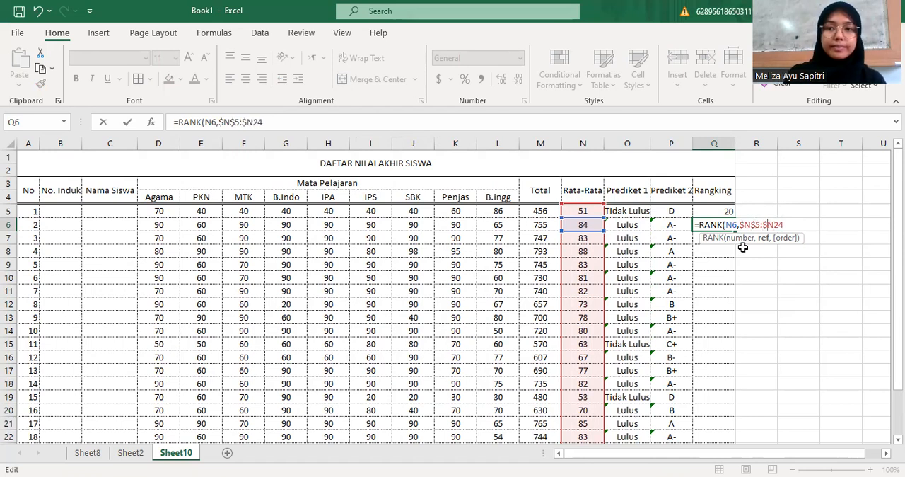
{"action": "key", "text": "Right"}
{"action": "type", "text": "$"}
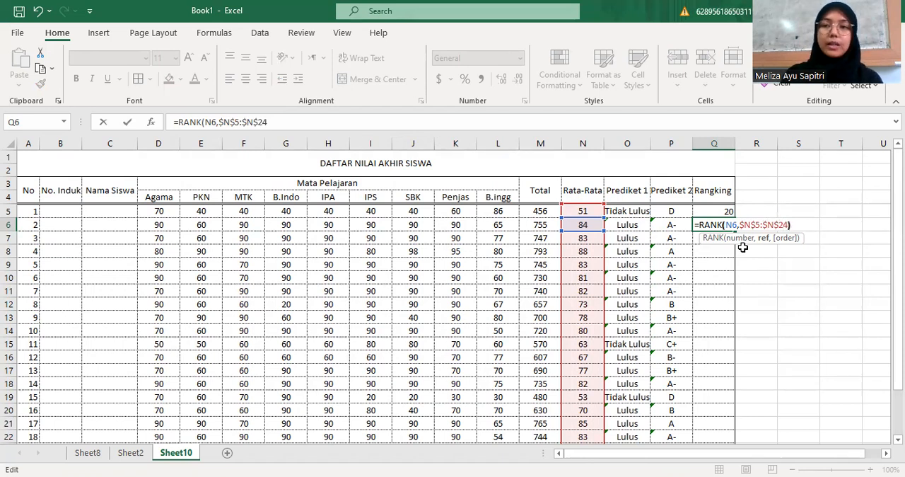
{"action": "type", "text": ")"}
{"action": "key", "text": "Return"}
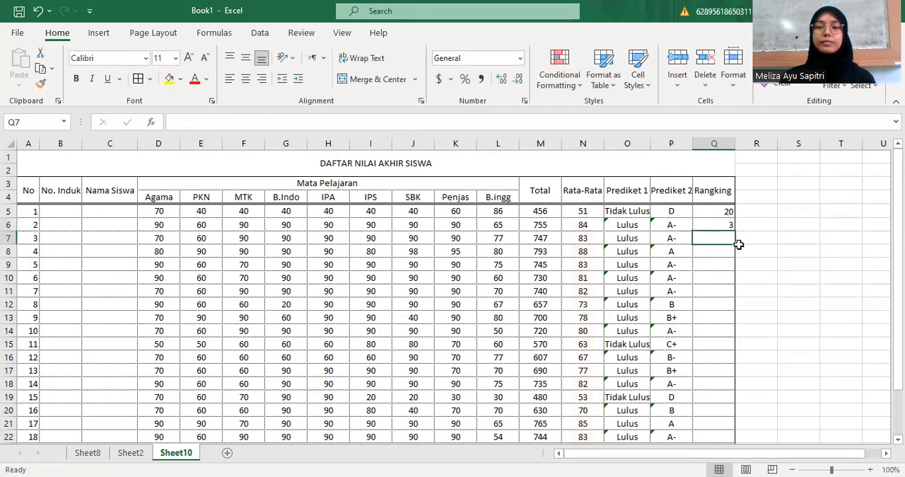
Fill the RANK formula from Q5 down through Q24 and center the ranks in the Rangking column
{"action": "left_click", "coordinate": [711, 211]}
{"action": "left_click_drag", "start_coordinate": [710, 211], "coordinate": [710, 268]}
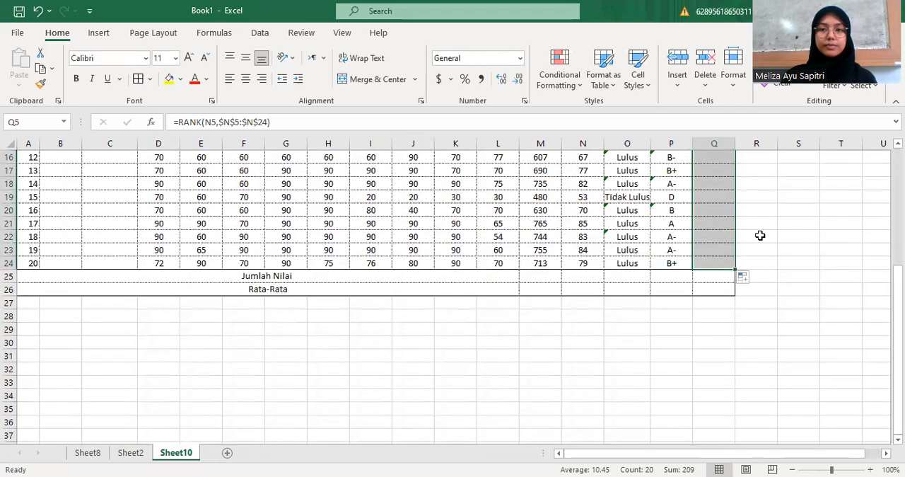
{"action": "scroll", "coordinate": [759, 233], "scroll_direction": "up", "scroll_amount": 3}
{"action": "scroll", "coordinate": [759, 234], "scroll_direction": "up", "scroll_amount": 2}
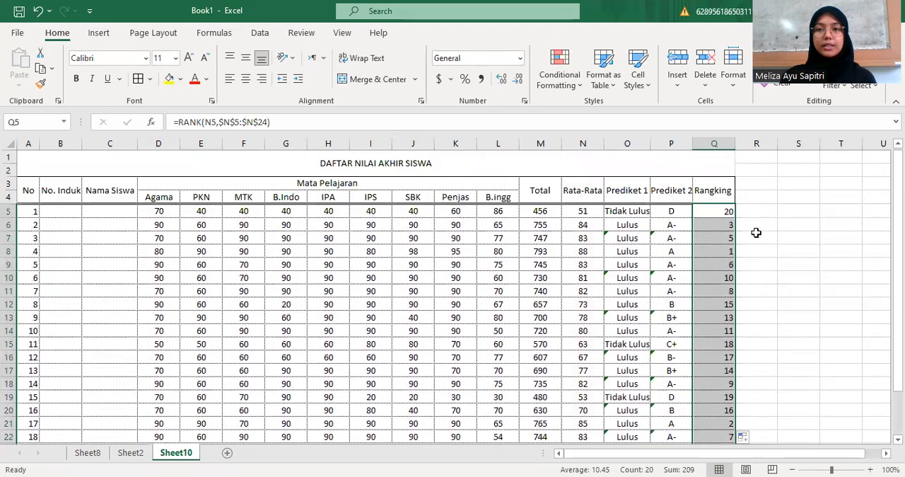
{"action": "scroll", "coordinate": [746, 233], "scroll_direction": "down", "scroll_amount": 3}
{"action": "scroll", "coordinate": [737, 237], "scroll_direction": "up", "scroll_amount": 3}
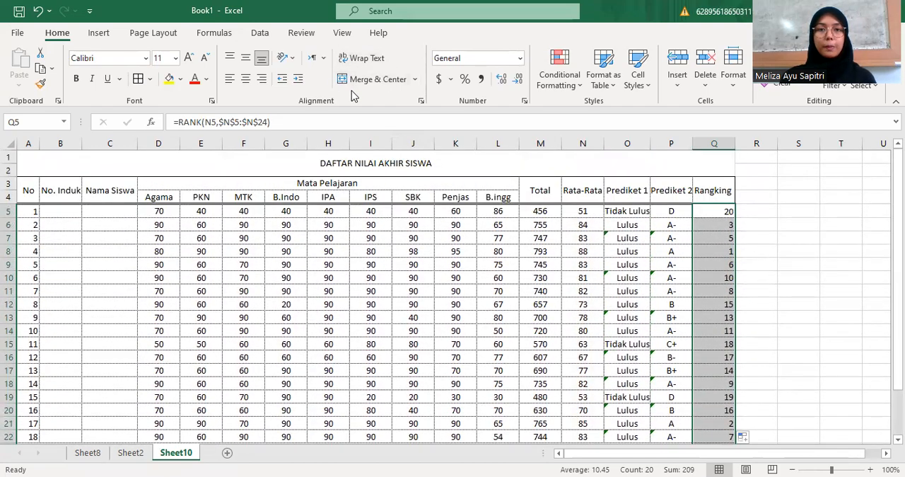
{"action": "left_click", "coordinate": [246, 77]}
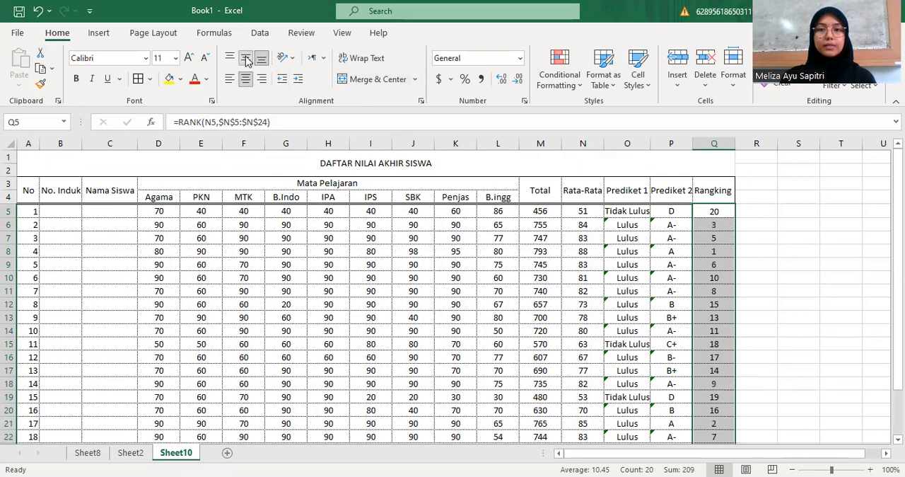
{"action": "left_click", "coordinate": [759, 212]}
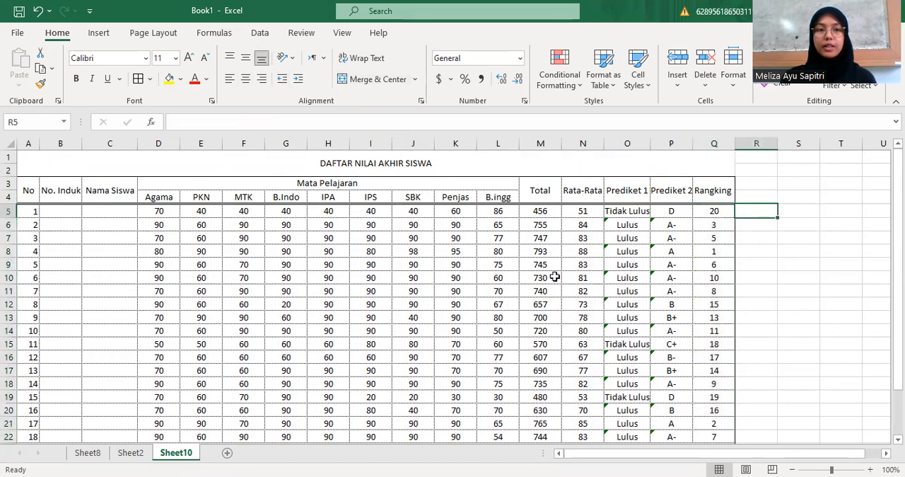
In M25 of the Jumlah Nilai row, sum all students' totals with the formula =SUM(M5:M24)
{"action": "scroll", "coordinate": [450, 316], "scroll_direction": "down", "scroll_amount": 2}
{"action": "scroll", "coordinate": [449, 317], "scroll_direction": "down", "scroll_amount": 4}
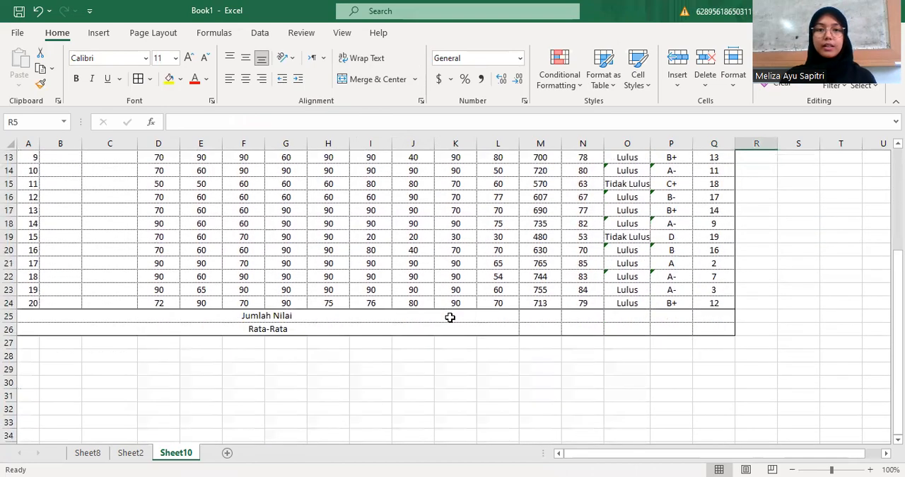
{"action": "scroll", "coordinate": [350, 243], "scroll_direction": "up", "scroll_amount": 6}
{"action": "scroll", "coordinate": [350, 243], "scroll_direction": "down", "scroll_amount": 2}
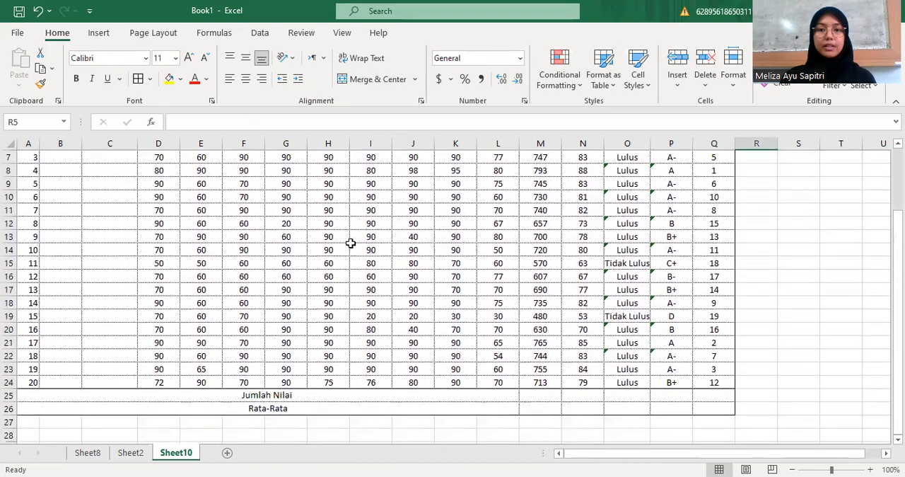
{"action": "left_click", "coordinate": [539, 395]}
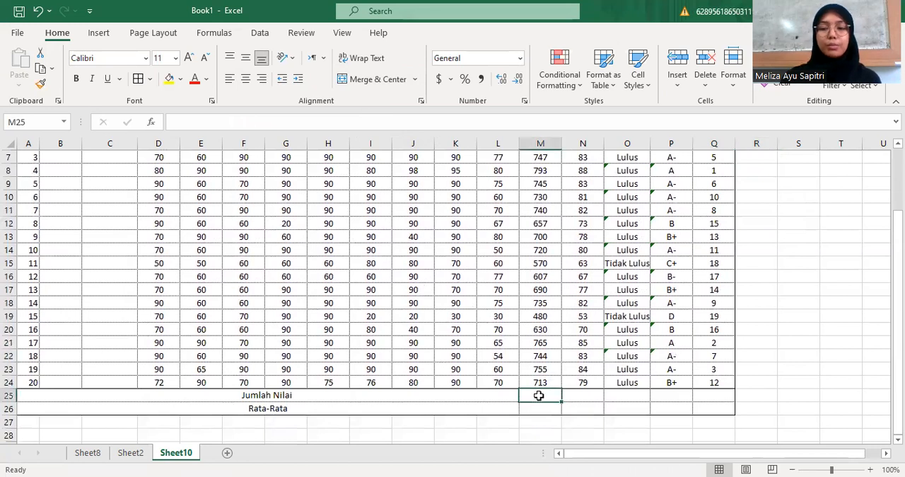
{"action": "type", "text": "="}
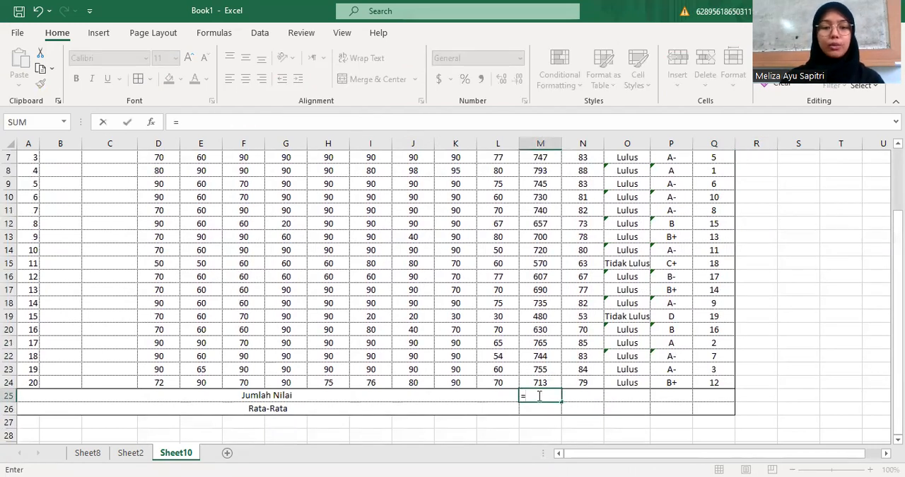
{"action": "type", "text": "SUM"}
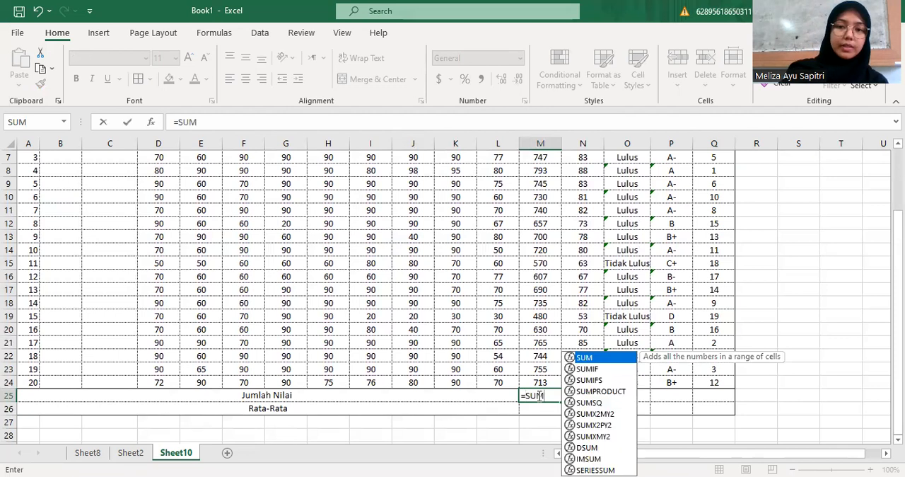
{"action": "type", "text": "("}
{"action": "scroll", "coordinate": [514, 316], "scroll_direction": "up", "scroll_amount": 2}
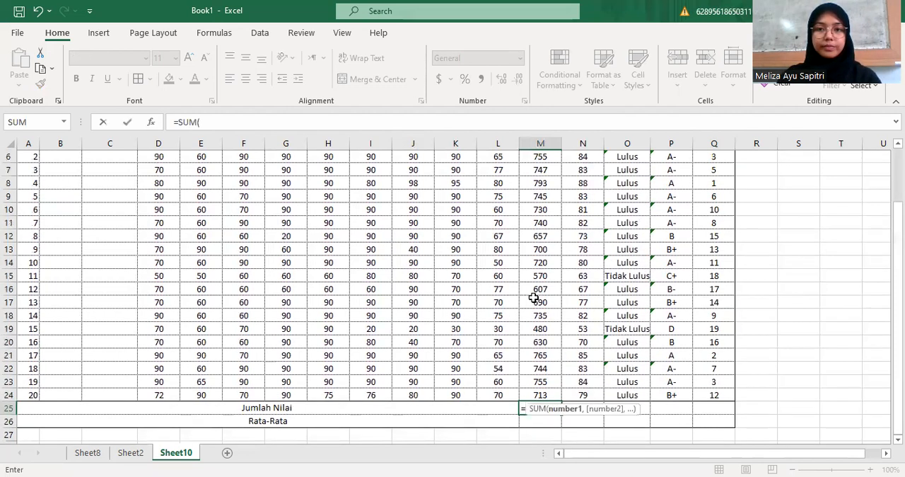
{"action": "left_click", "coordinate": [541, 210]}
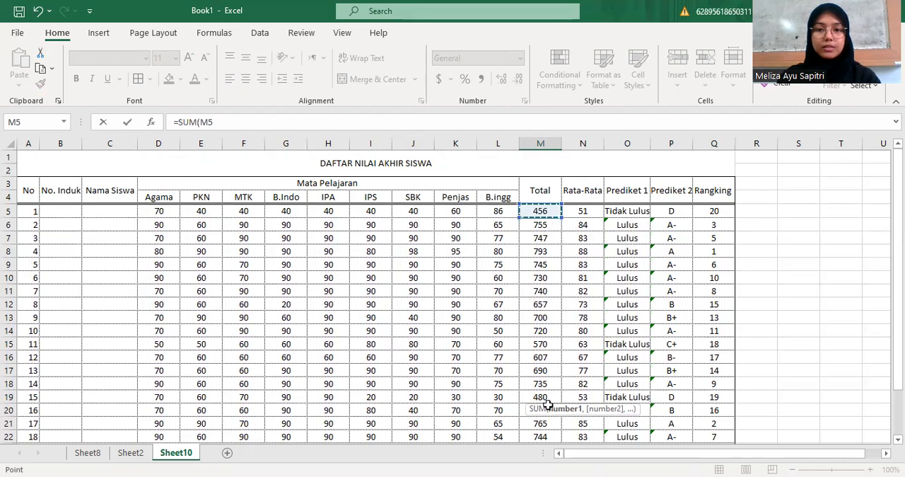
{"action": "key", "text": "ctrl+shift+Down"}
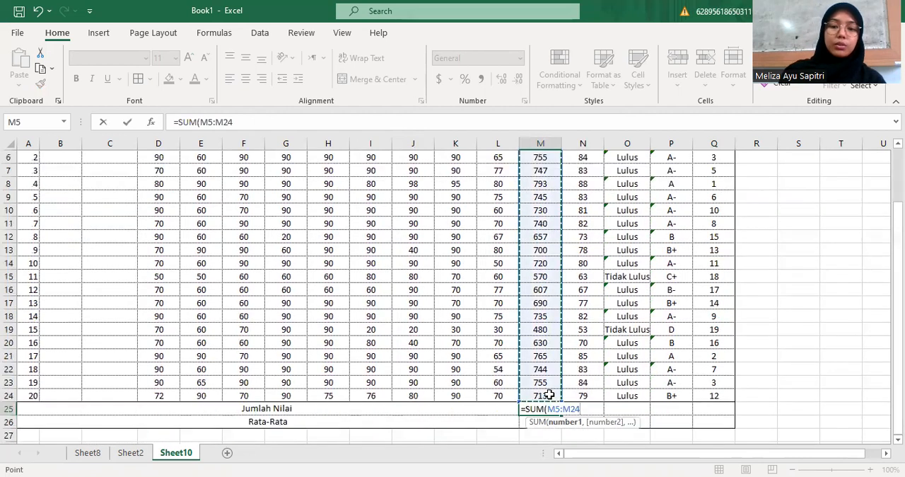
{"action": "type", "text": ")"}
{"action": "key", "text": "Return"}
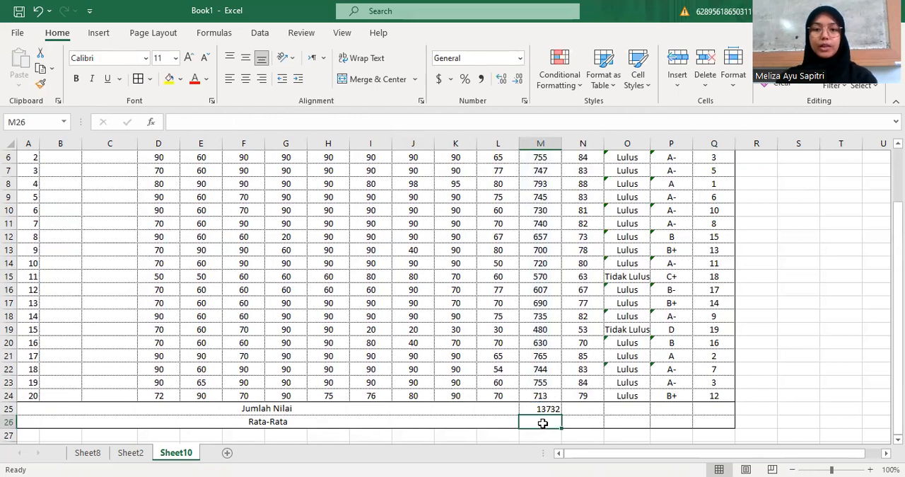
Start an =AVERAGE formula in M26 of the Rata-Rata row
{"action": "type", "text": "="}
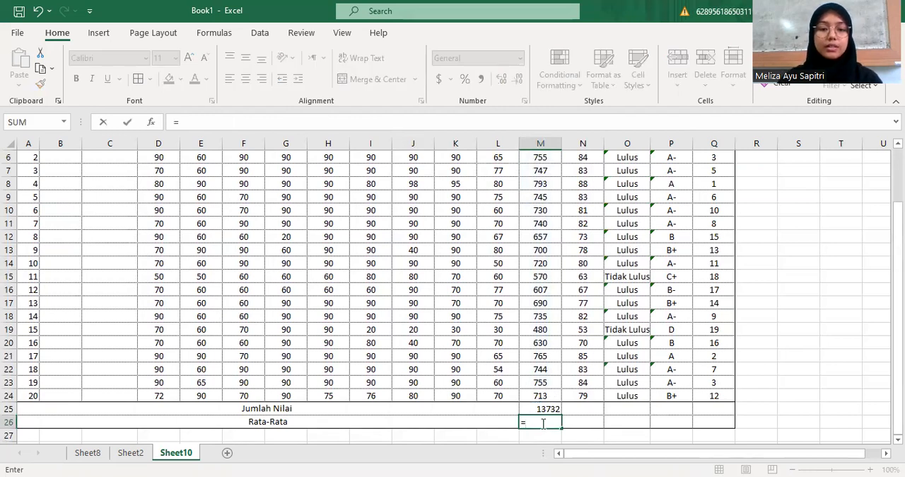
{"action": "type", "text": "AVERAGR"}
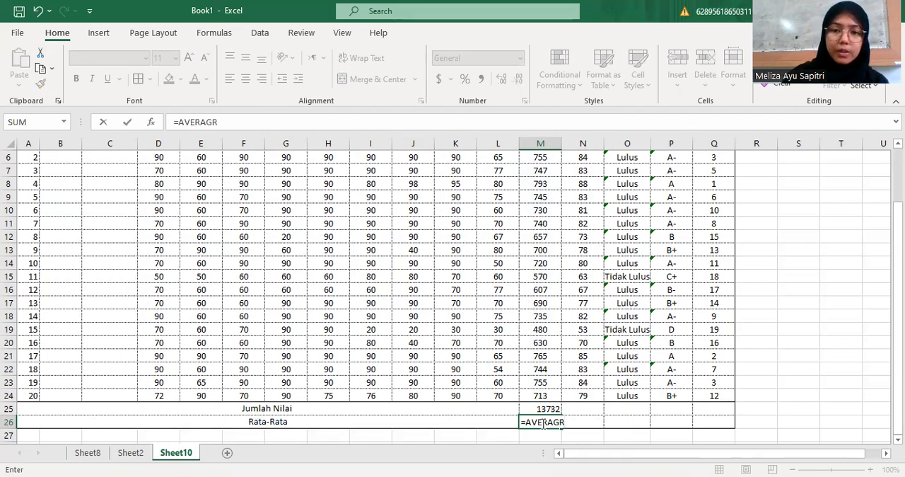
{"action": "key", "text": "BackSpace"}
{"action": "type", "text": "E("}
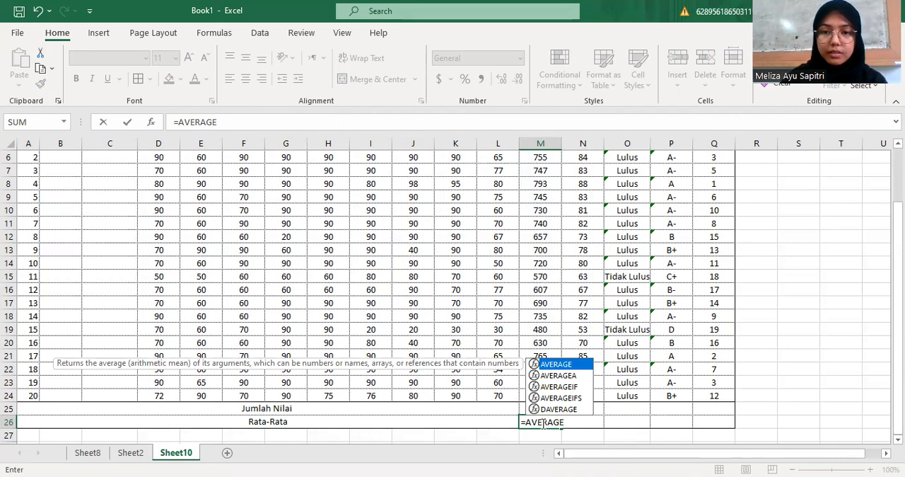
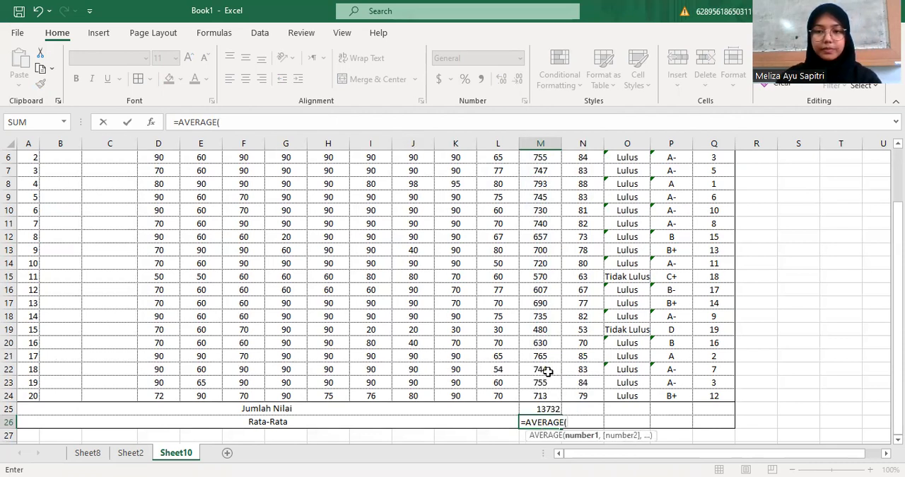
Complete the M26 average of all students' totals as =AVERAGE(M5:M24)
{"action": "scroll", "coordinate": [547, 371], "scroll_direction": "up", "scroll_amount": 2}
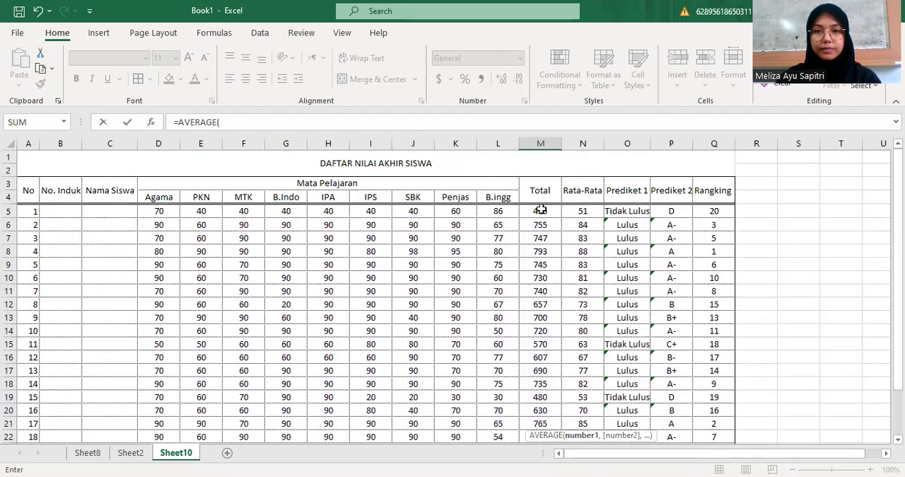
{"action": "left_click_drag", "start_coordinate": [540, 210], "coordinate": [540, 227]}
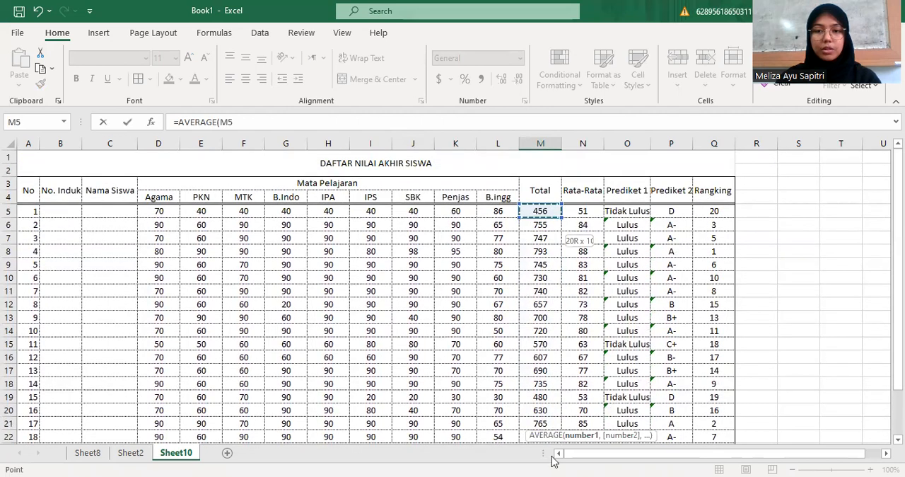
{"action": "scroll", "coordinate": [565, 398], "scroll_direction": "down", "scroll_amount": 2}
{"action": "left_click", "coordinate": [565, 394], "text": "shift"}
{"action": "left_click_drag", "start_coordinate": [565, 395], "coordinate": [539, 370]}
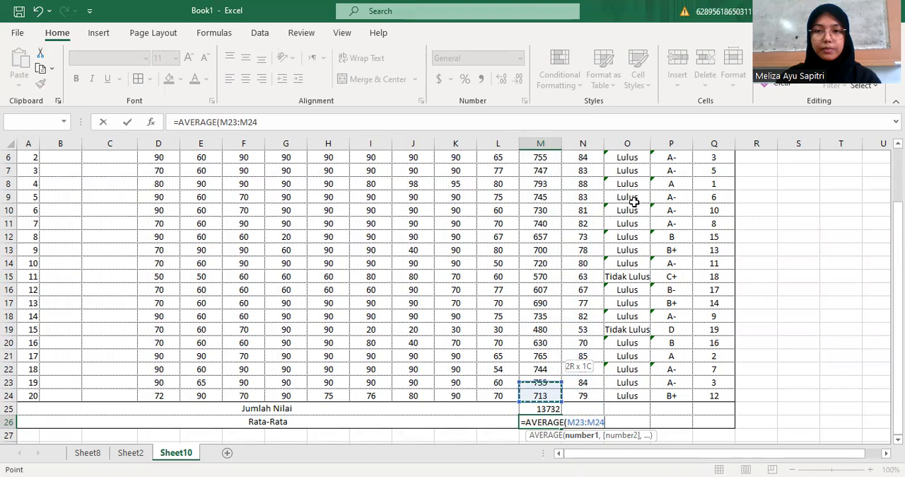
{"action": "scroll", "coordinate": [634, 202], "scroll_direction": "down", "scroll_amount": 6}
{"action": "type", "text": ")"}
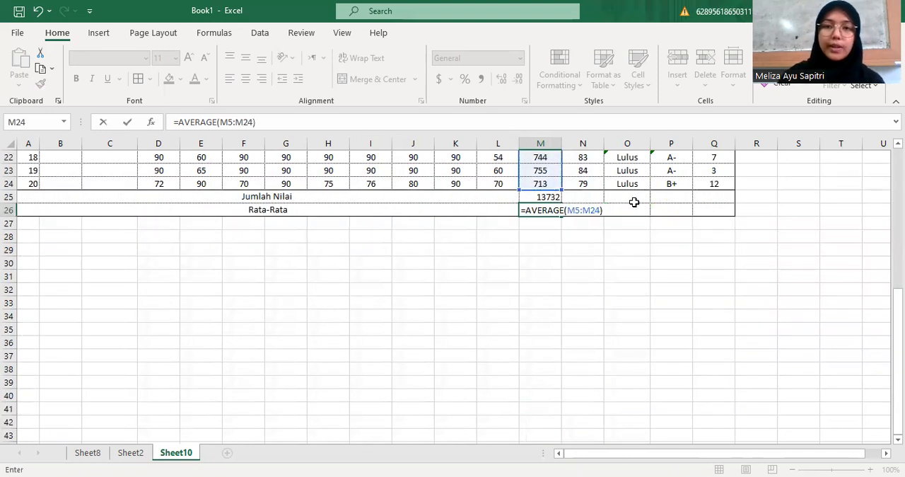
{"action": "key", "text": "Return"}
In N25 of the Jumlah Nilai row, sum the students' averages with the formula =SUM(N5:N24)
{"action": "scroll", "coordinate": [634, 202], "scroll_direction": "up", "scroll_amount": 6}
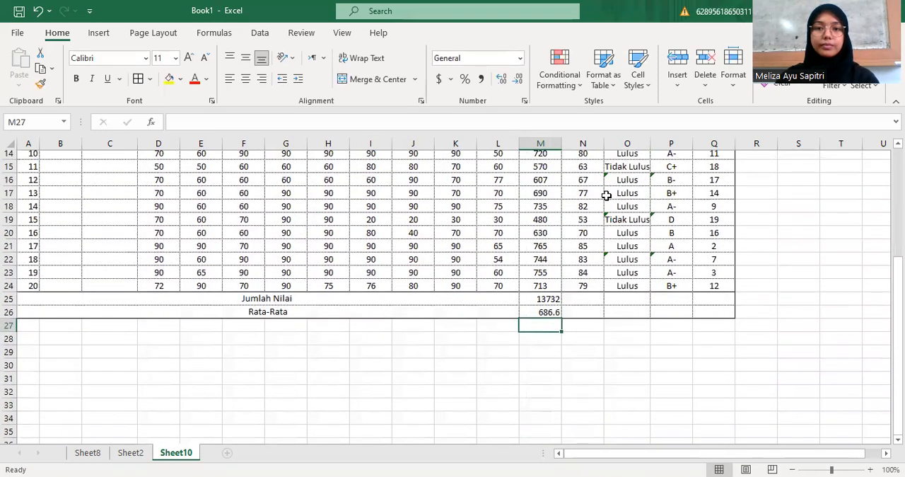
{"action": "scroll", "coordinate": [598, 189], "scroll_direction": "up", "scroll_amount": 1}
{"action": "scroll", "coordinate": [594, 205], "scroll_direction": "down", "scroll_amount": 4}
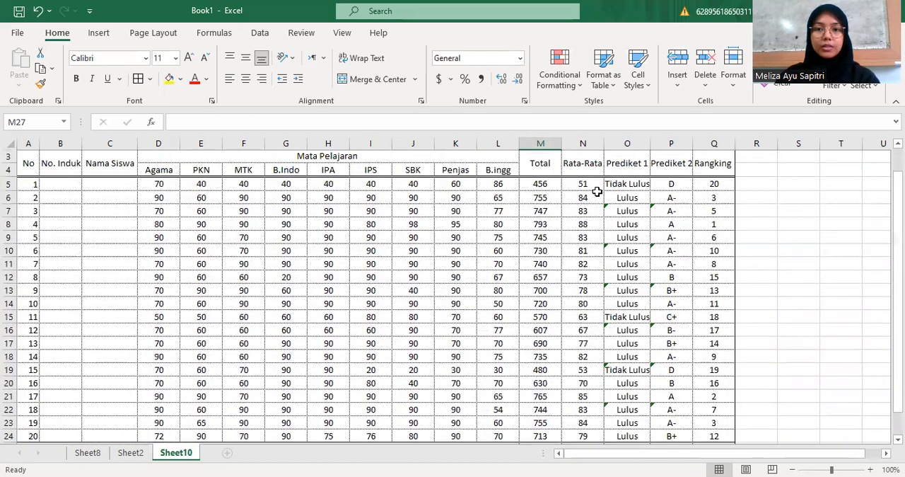
{"action": "left_click", "coordinate": [577, 319]}
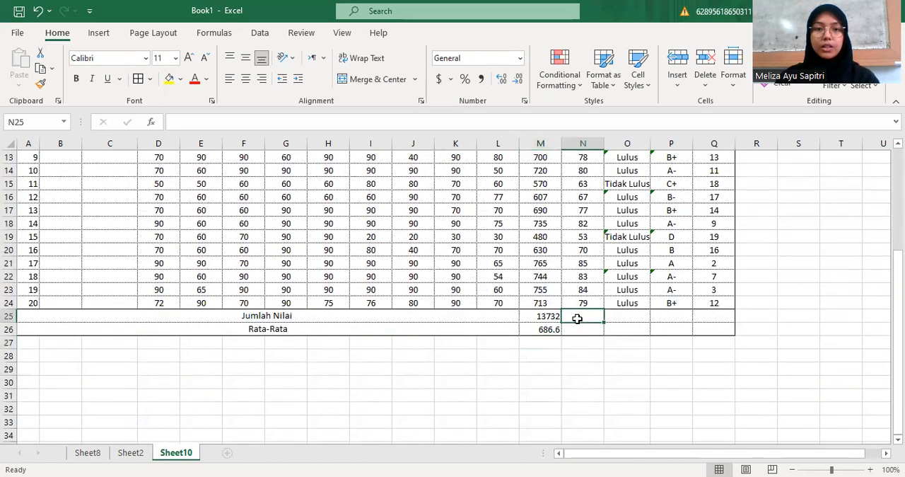
{"action": "type", "text": "="}
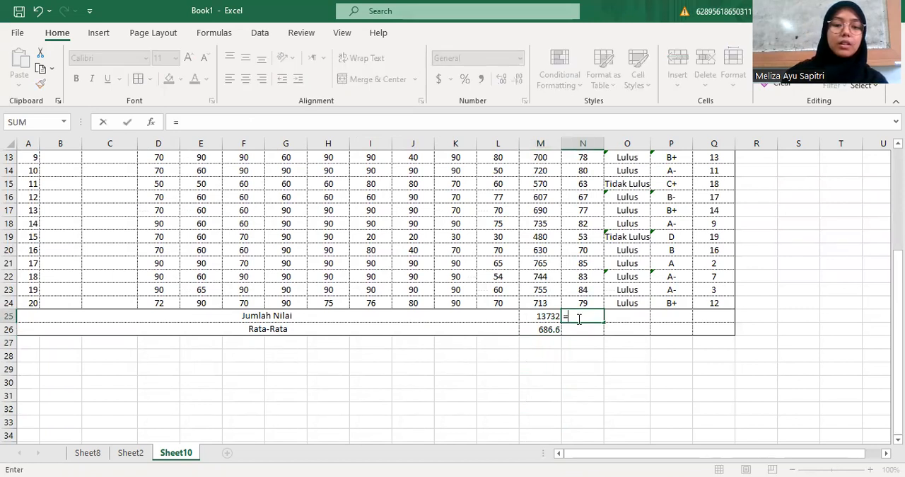
{"action": "type", "text": "SUM"}
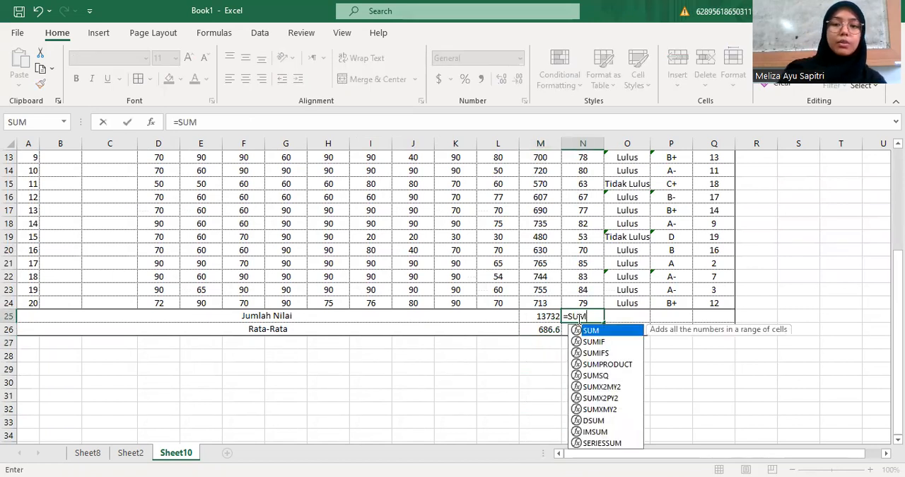
{"action": "type", "text": "("}
{"action": "scroll", "coordinate": [580, 317], "scroll_direction": "up", "scroll_amount": 4}
{"action": "left_click", "coordinate": [593, 210]}
{"action": "left_click_drag", "start_coordinate": [593, 210], "coordinate": [597, 394]}
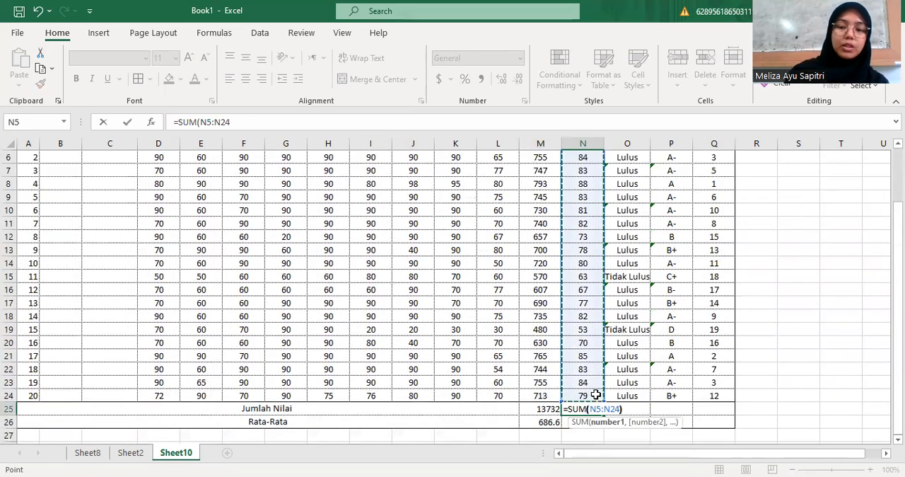
{"action": "key", "text": "Return"}
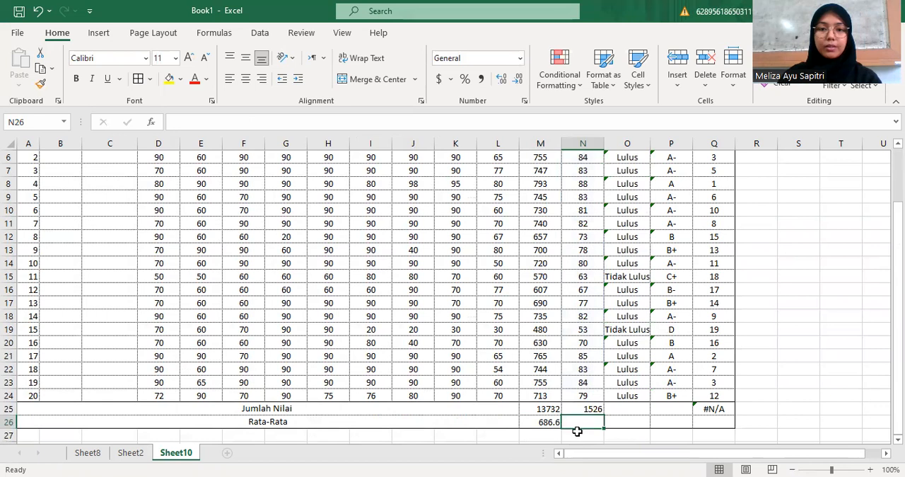
In N26 of the Rata-Rata row, average the students' averages with the formula =AVERAGE(N5:N24)
{"action": "type", "text": "="}
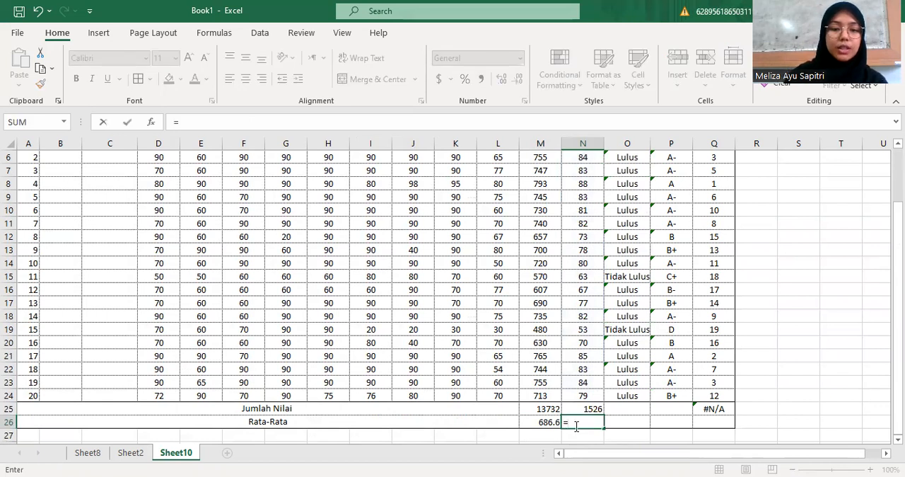
{"action": "type", "text": "AVERA"}
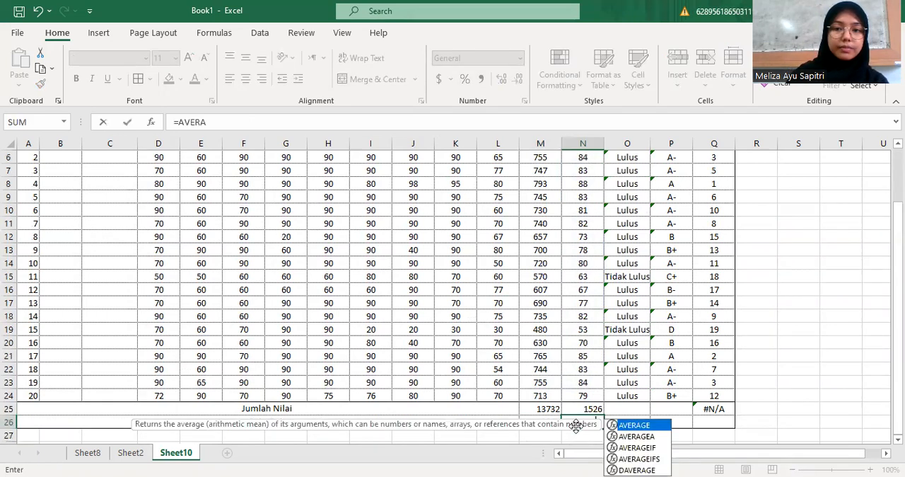
{"action": "type", "text": "G"}
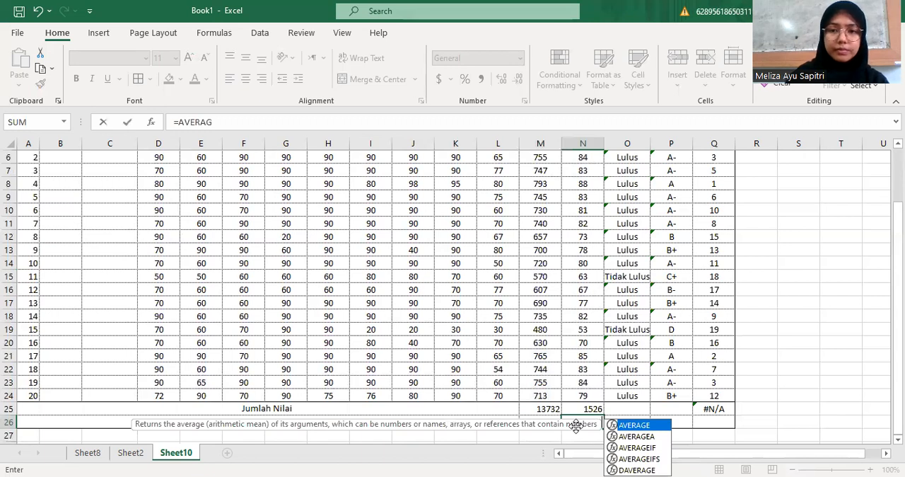
{"action": "type", "text": "E"}
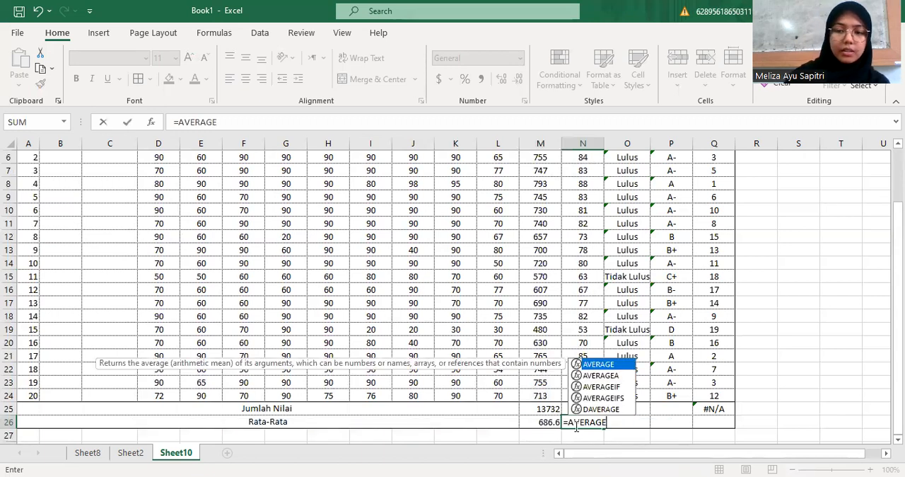
{"action": "type", "text": "("}
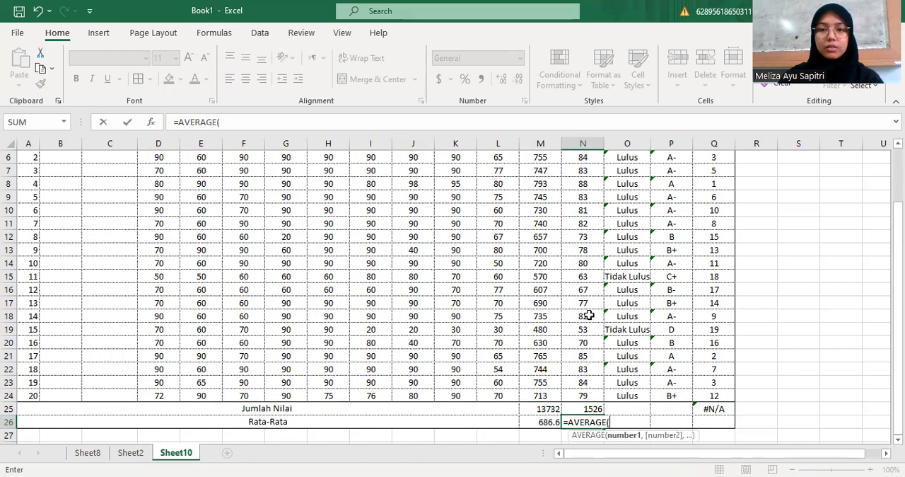
{"action": "left_click", "coordinate": [584, 392]}
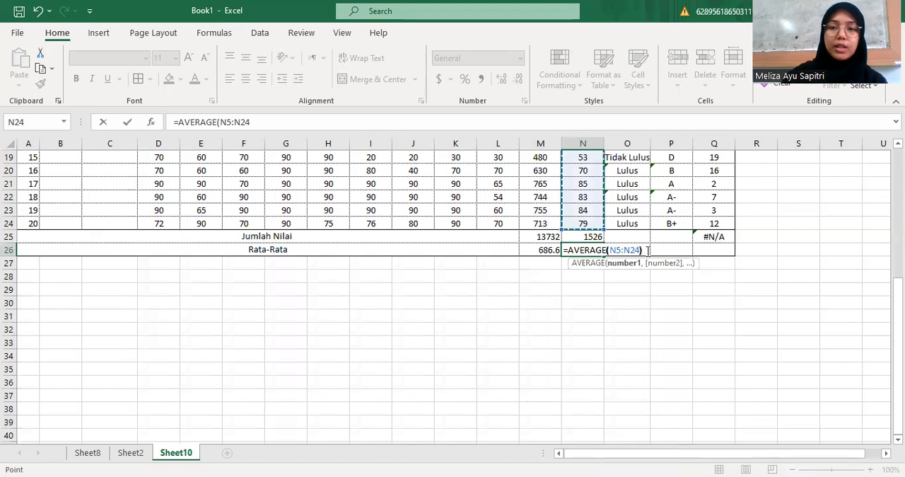
{"action": "key", "text": "Return"}
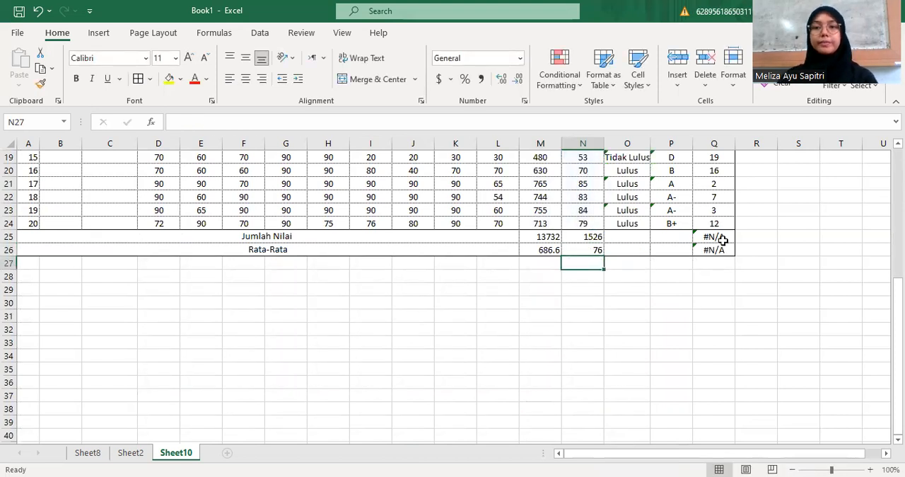
Clear the RANK formulas from Q25 and Q26 in the two summary rows of the Rangking column
{"action": "left_click", "coordinate": [721, 249]}
{"action": "scroll", "coordinate": [601, 268], "scroll_direction": "up", "scroll_amount": 5}
{"action": "scroll", "coordinate": [601, 267], "scroll_direction": "down", "scroll_amount": 2}
{"action": "scroll", "coordinate": [601, 267], "scroll_direction": "up", "scroll_amount": 3}
{"action": "scroll", "coordinate": [597, 268], "scroll_direction": "down", "scroll_amount": 4}
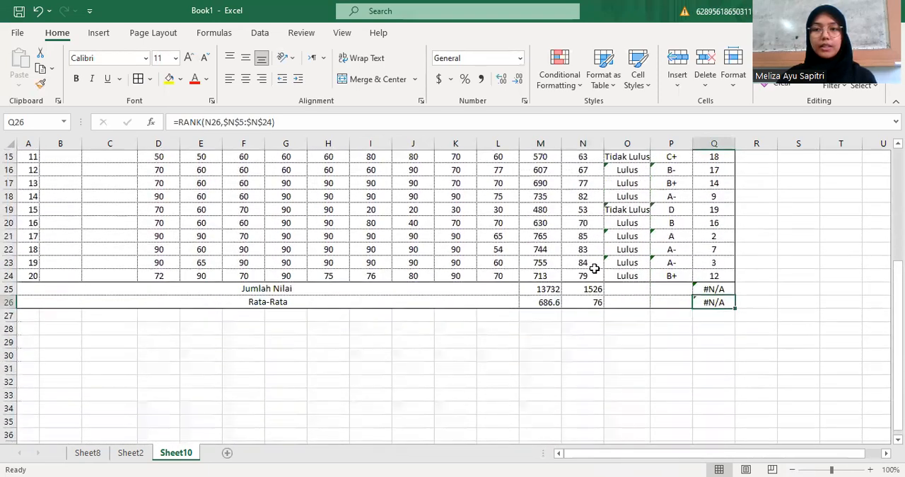
{"action": "scroll", "coordinate": [594, 268], "scroll_direction": "down", "scroll_amount": 1}
{"action": "double_click", "coordinate": [717, 236]}
{"action": "left_click_drag", "start_coordinate": [799, 236], "coordinate": [677, 238]}
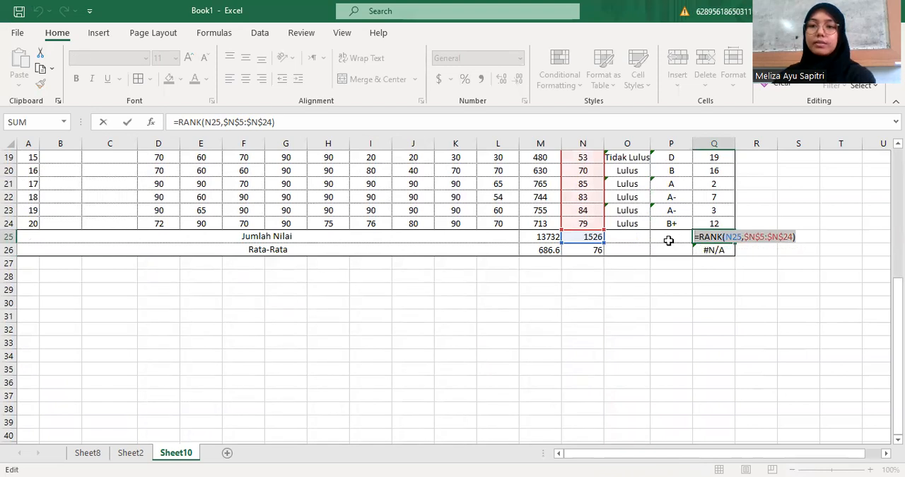
{"action": "key", "text": "Delete"}
{"action": "key", "text": "Return"}
{"action": "double_click", "coordinate": [731, 248]}
{"action": "left_click_drag", "start_coordinate": [796, 250], "coordinate": [694, 251]}
{"action": "key", "text": "Delete"}
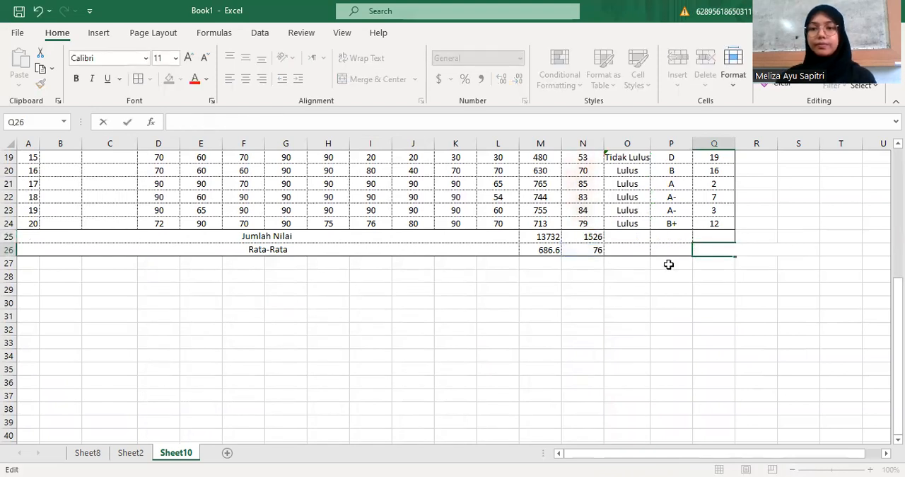
{"action": "left_click", "coordinate": [669, 263]}
Enter the place and date line PEKANBARU, 1 JUNI 2023 in N28 below the table
{"action": "scroll", "coordinate": [637, 285], "scroll_direction": "up", "scroll_amount": 6}
{"action": "scroll", "coordinate": [634, 285], "scroll_direction": "down", "scroll_amount": 6}
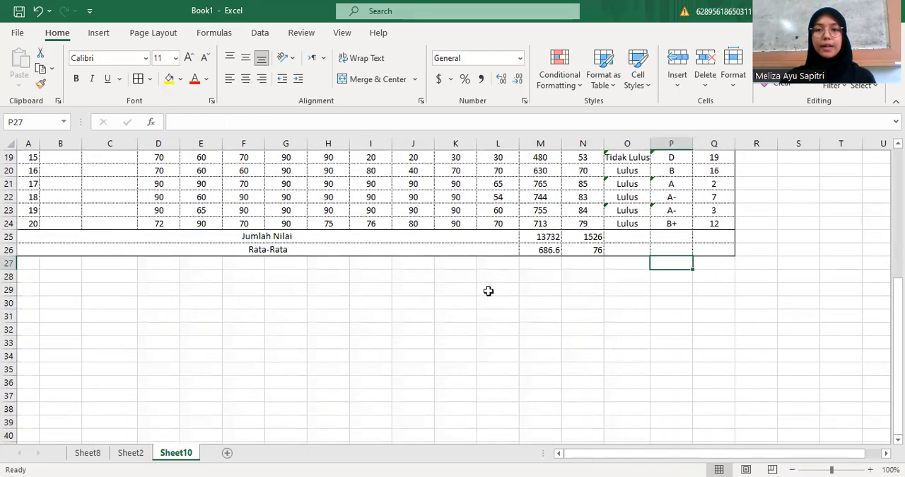
{"action": "left_click", "coordinate": [598, 278]}
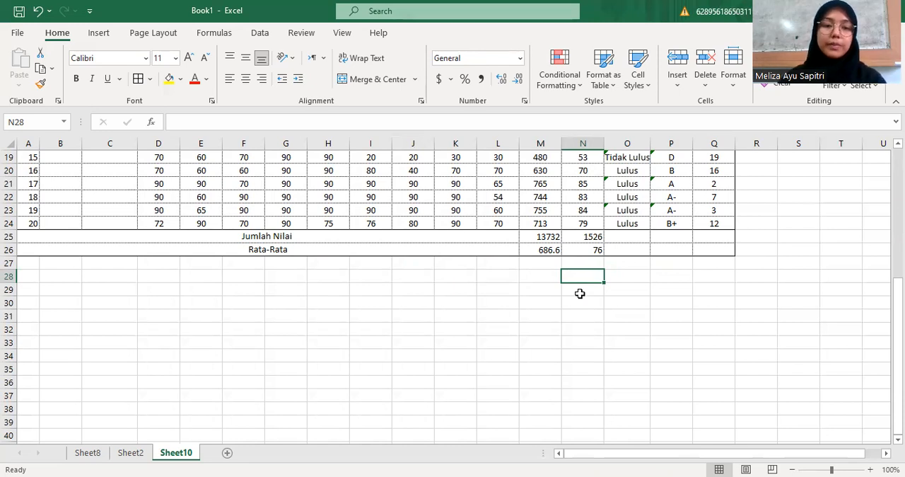
{"action": "type", "text": "PEKANBARU"}
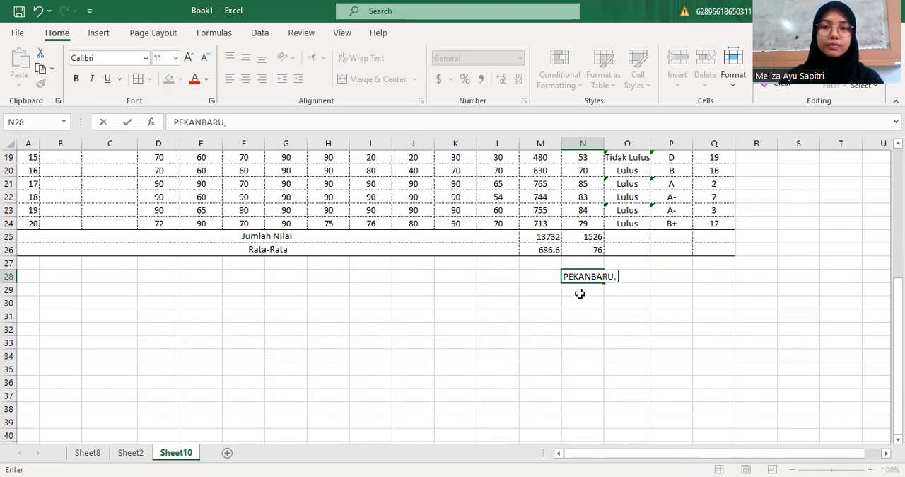
{"action": "type", "text": ", 1 JUNI 202"}
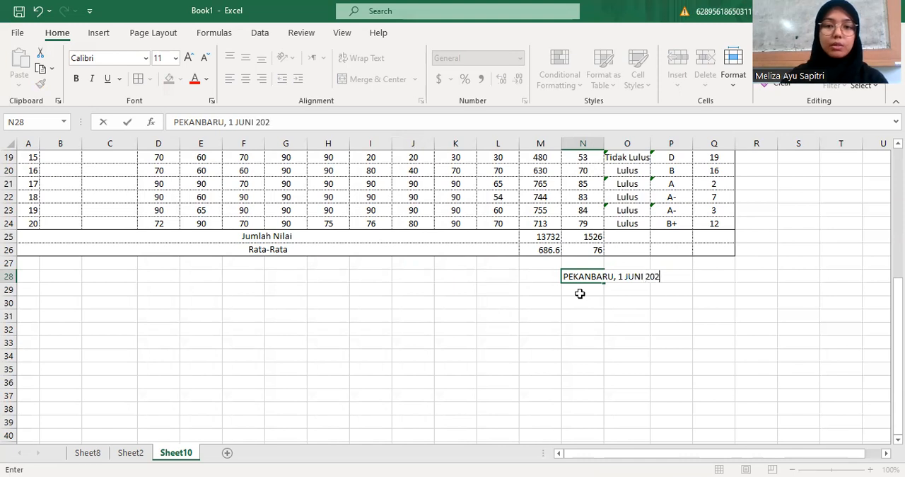
{"action": "type", "text": "3"}
{"action": "key", "text": "Return"}
{"action": "key", "text": "Return"}
{"action": "key", "text": "Return"}
{"action": "key", "text": "Return"}
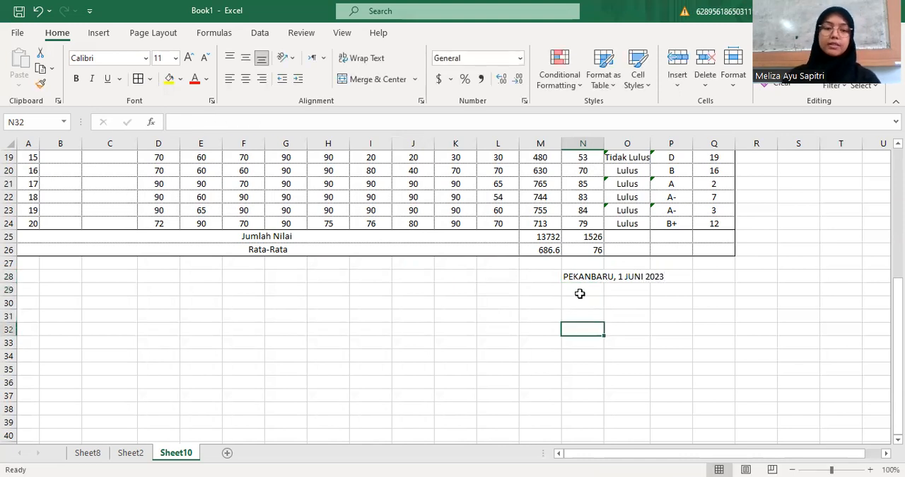
Enter the signer's full name in N32, four rows below the place and date line
{"action": "type", "text": "M"}
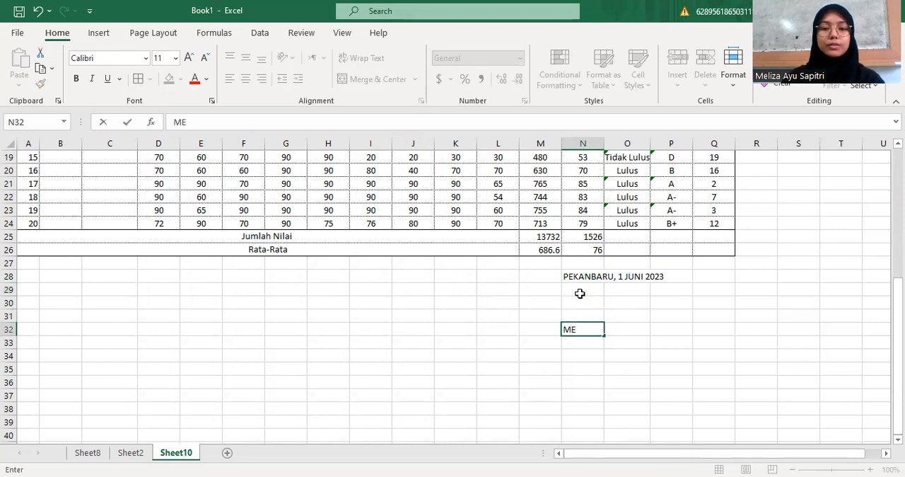
{"action": "type", "text": "eliza Ayu Sapitri"}
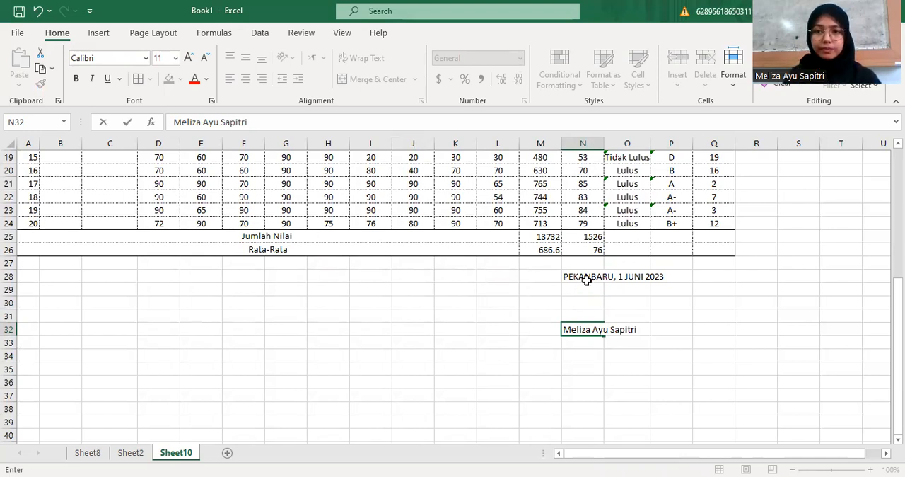
{"action": "scroll", "coordinate": [579, 358], "scroll_direction": "up", "scroll_amount": 1}
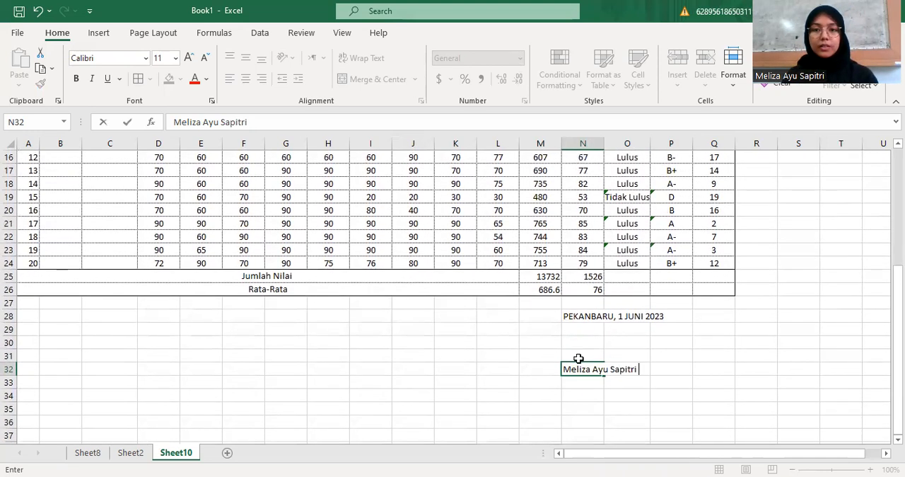
{"action": "left_click", "coordinate": [523, 381]}
Set the sheet's page orientation to Landscape and its paper size to A4 (210 x 297 mm)
{"action": "scroll", "coordinate": [577, 350], "scroll_direction": "up", "scroll_amount": 5}
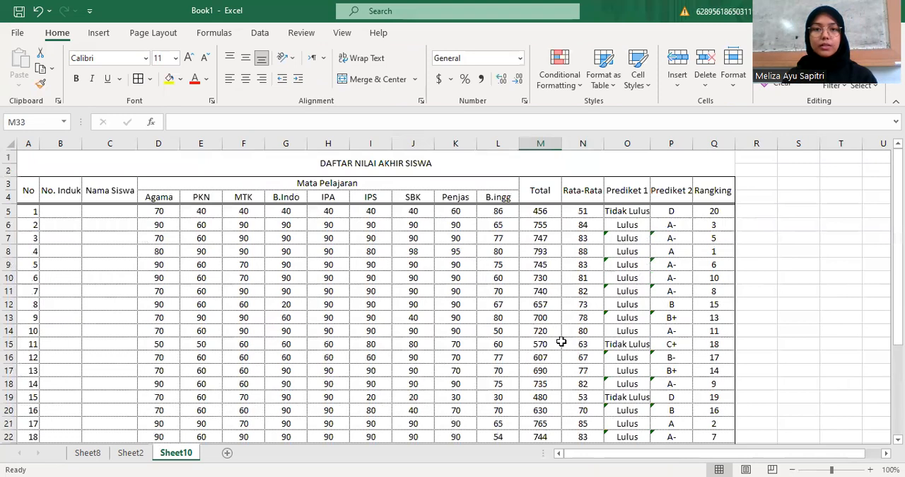
{"action": "scroll", "coordinate": [504, 267], "scroll_direction": "down", "scroll_amount": 3}
{"action": "scroll", "coordinate": [504, 268], "scroll_direction": "down", "scroll_amount": 3}
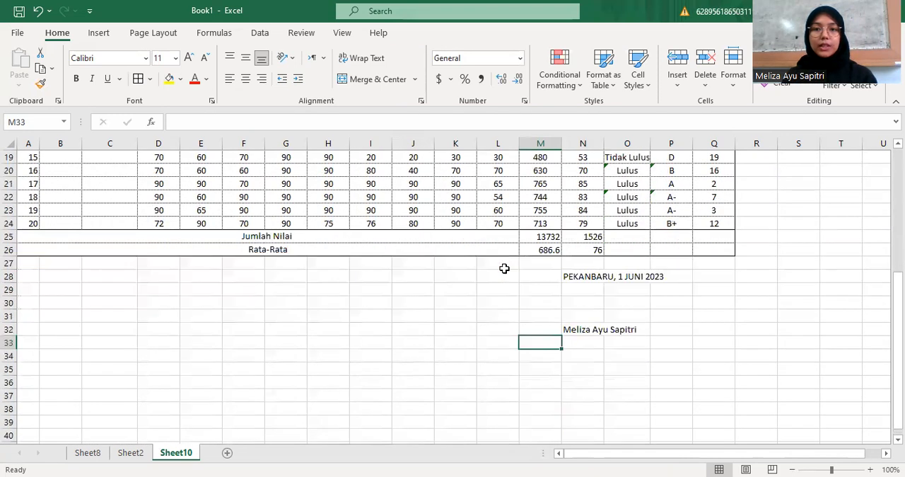
{"action": "scroll", "coordinate": [503, 268], "scroll_direction": "up", "scroll_amount": 2}
{"action": "scroll", "coordinate": [503, 267], "scroll_direction": "up", "scroll_amount": 2}
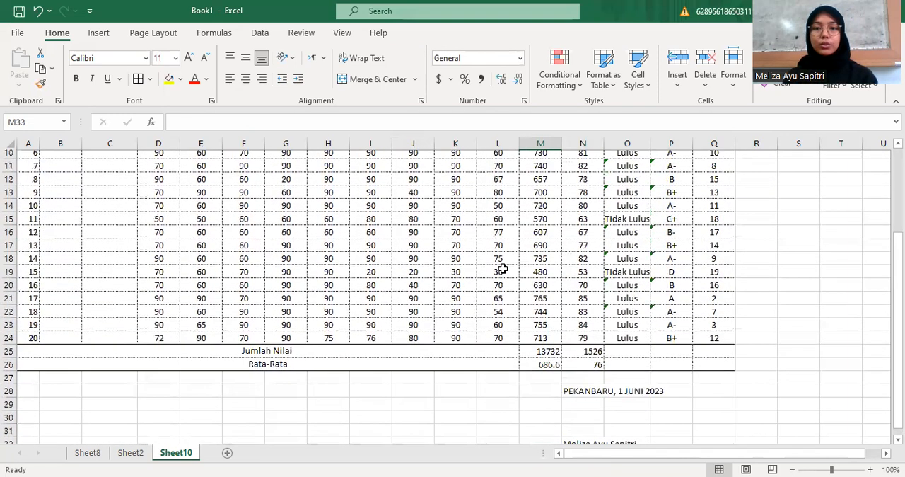
{"action": "scroll", "coordinate": [444, 268], "scroll_direction": "up", "scroll_amount": 2}
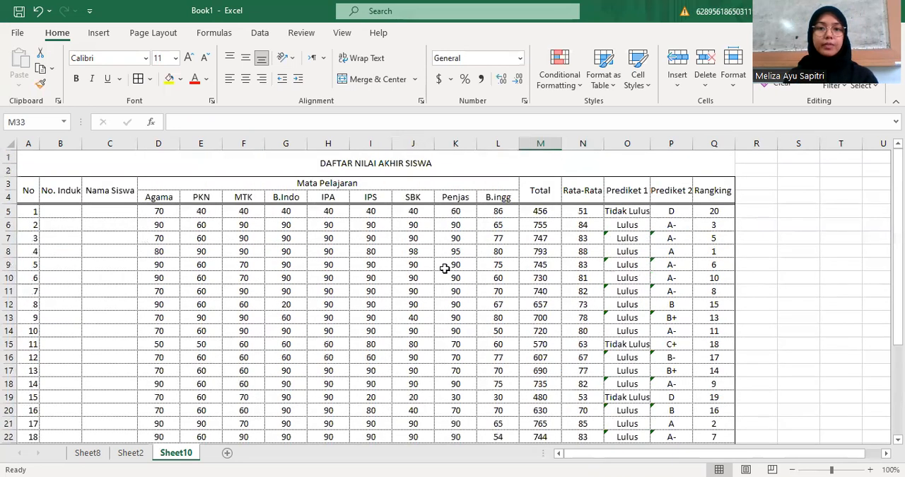
{"action": "left_click", "coordinate": [170, 36]}
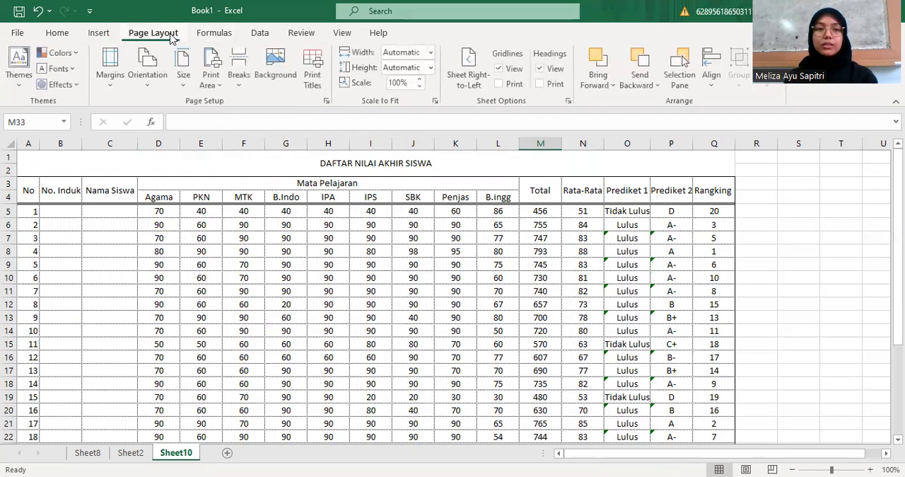
{"action": "left_click", "coordinate": [150, 78]}
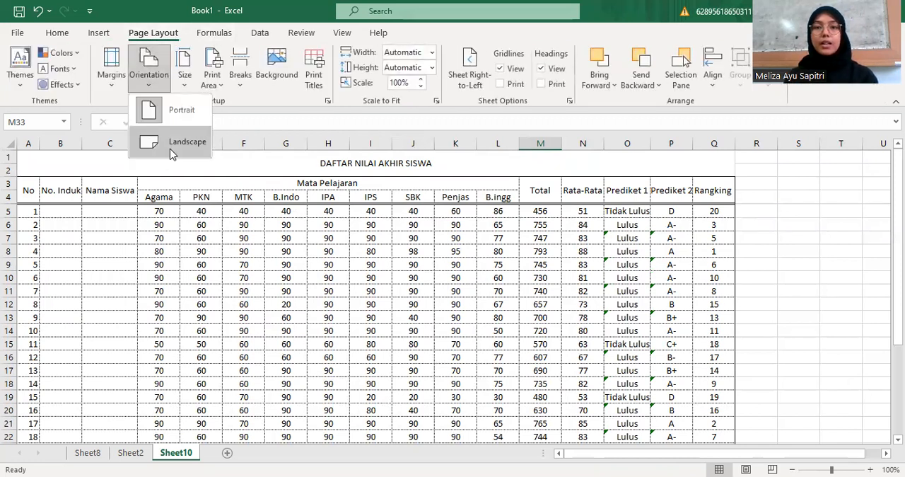
{"action": "left_click", "coordinate": [172, 144]}
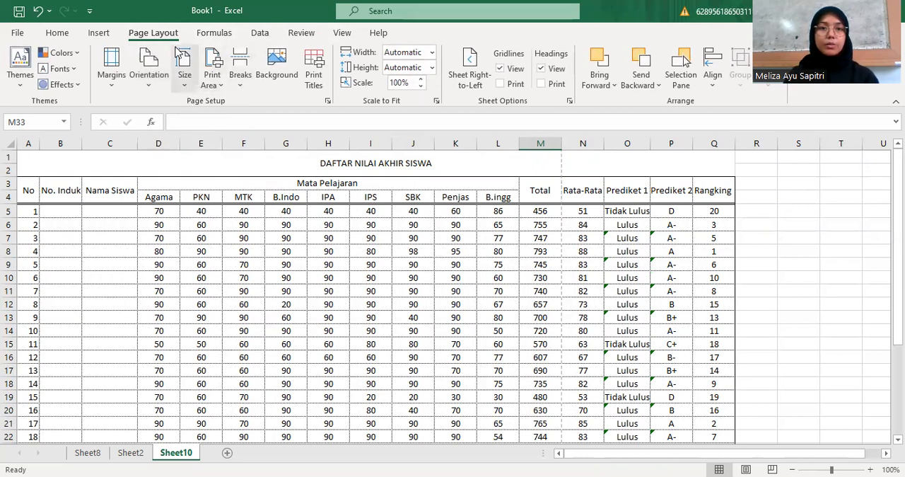
{"action": "left_click", "coordinate": [191, 86]}
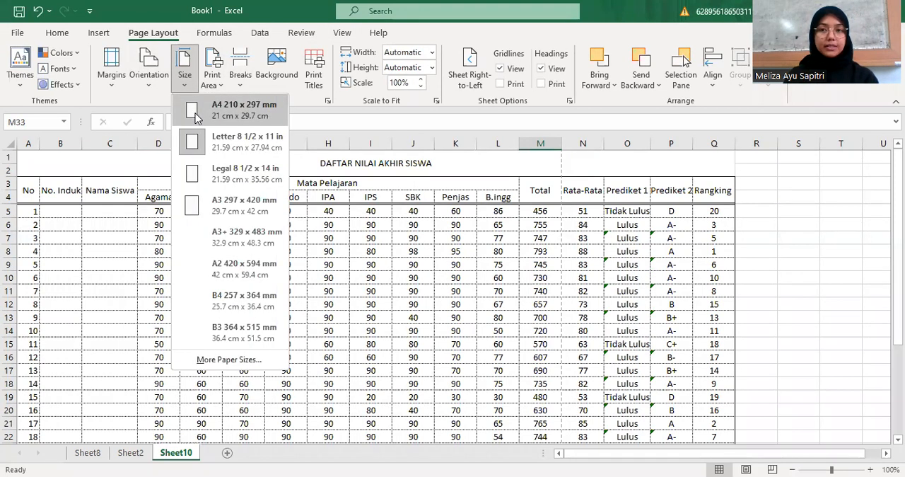
{"action": "left_click", "coordinate": [196, 113]}
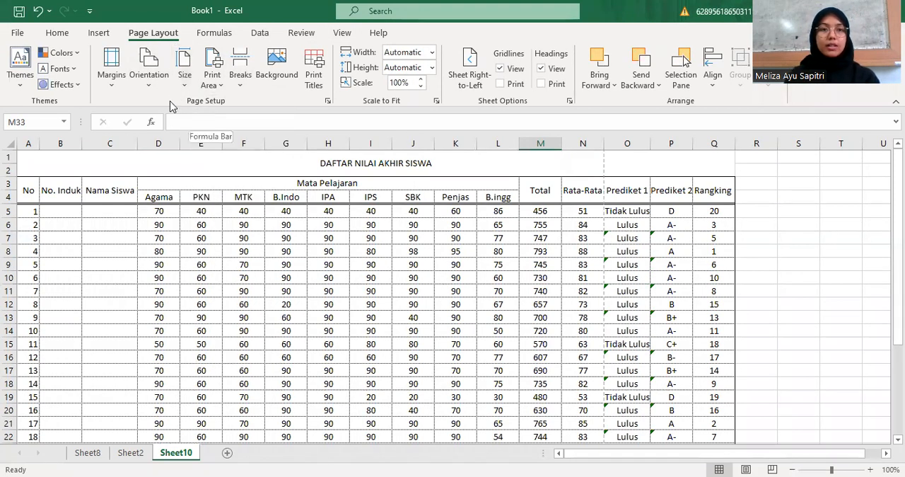
Set the page margins to 2 at the top and 1 at the left, bottom and right
{"action": "left_click", "coordinate": [328, 103]}
{"action": "left_click", "coordinate": [362, 93]}
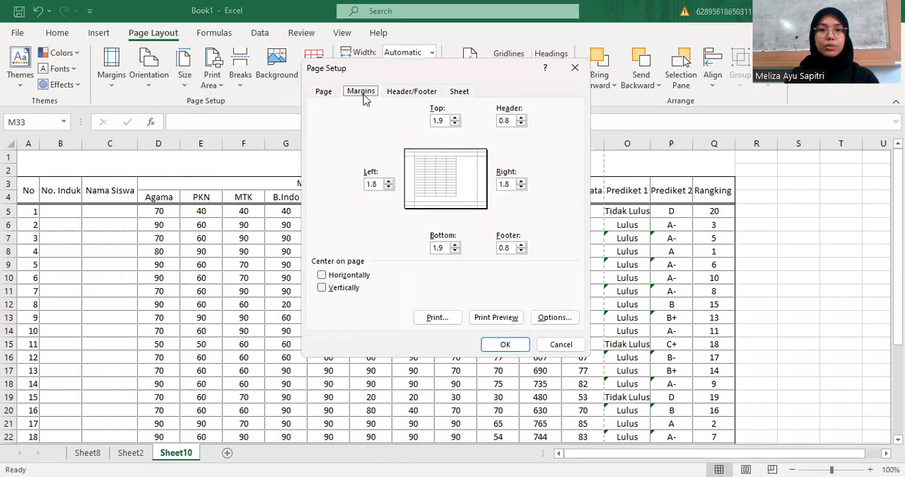
{"action": "left_click", "coordinate": [444, 120]}
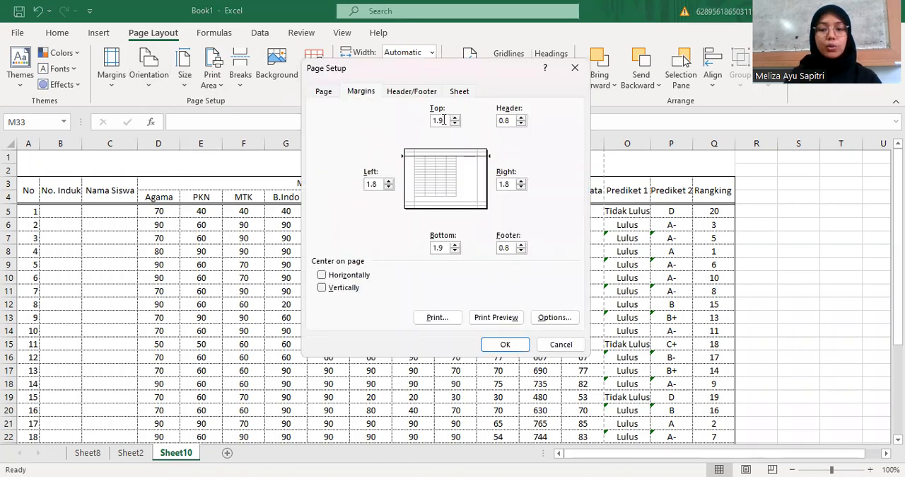
{"action": "left_click", "coordinate": [379, 183]}
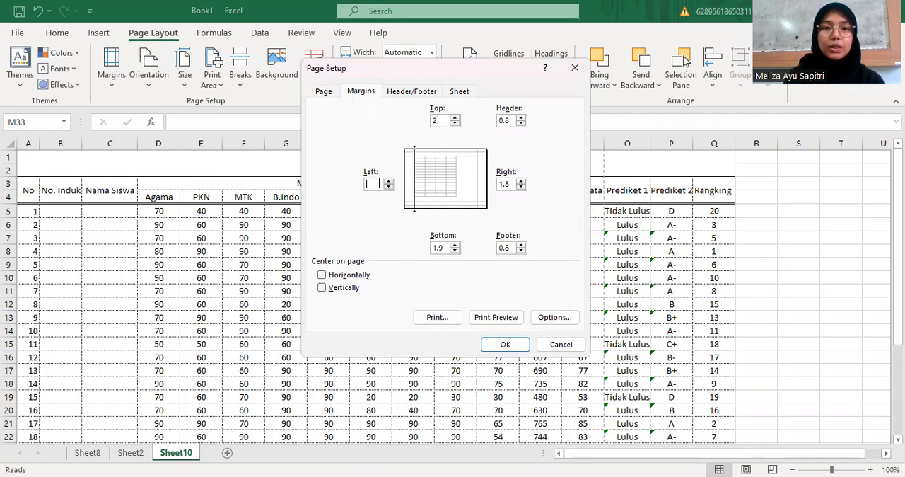
{"action": "left_click", "coordinate": [443, 246]}
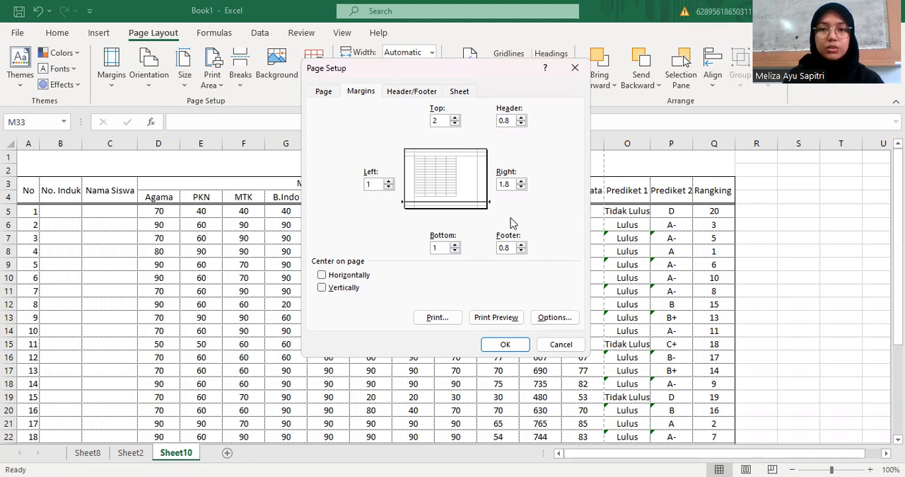
{"action": "left_click", "coordinate": [511, 185]}
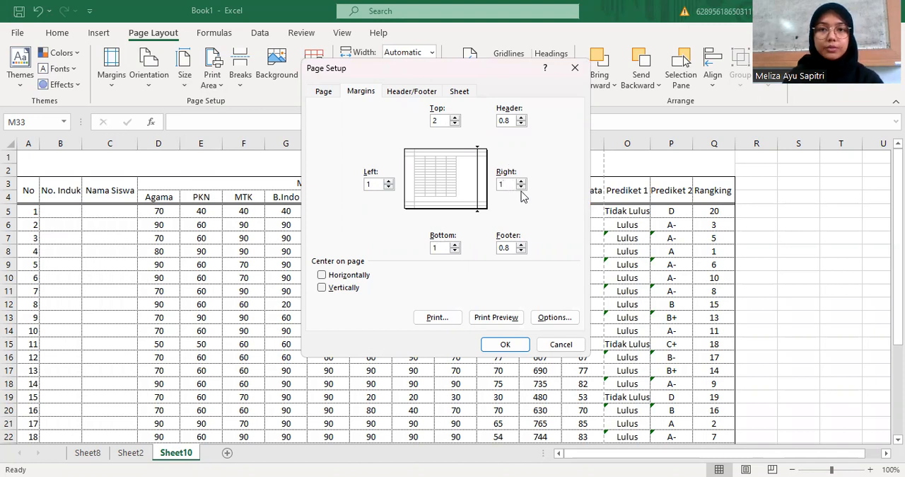
{"action": "left_click", "coordinate": [505, 349]}
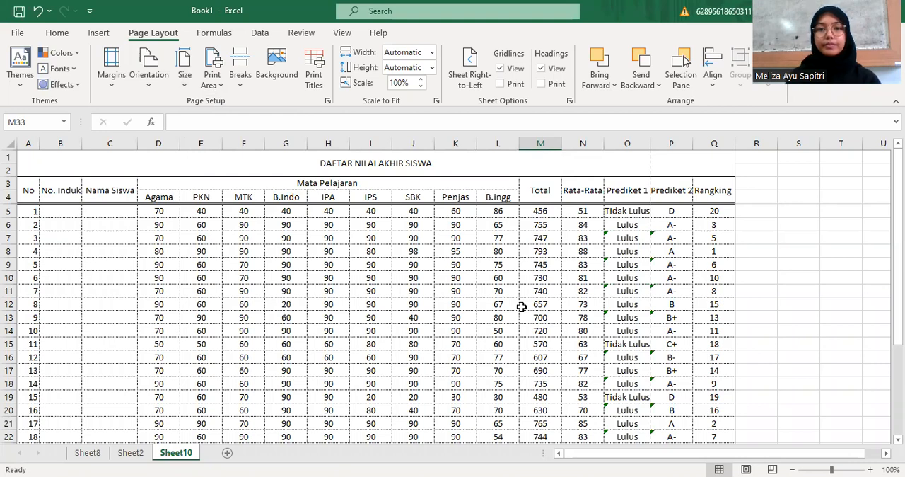
Hide the worksheet gridlines around the grade table on Sheet10
{"action": "scroll", "coordinate": [521, 306], "scroll_direction": "down", "scroll_amount": 5}
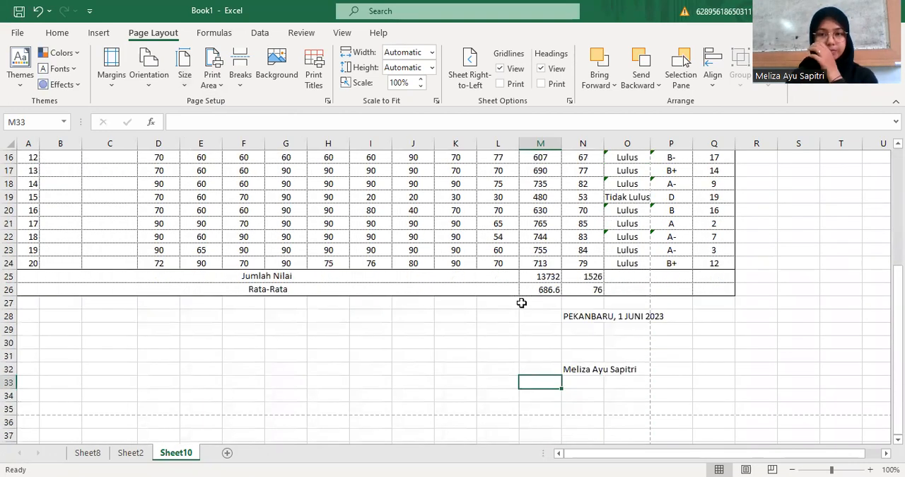
{"action": "scroll", "coordinate": [521, 303], "scroll_direction": "up", "scroll_amount": 5}
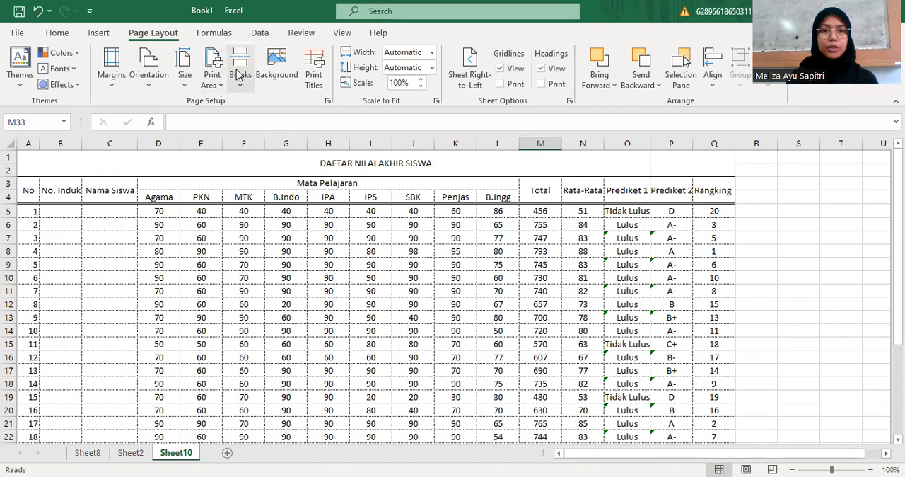
{"action": "left_click", "coordinate": [342, 35]}
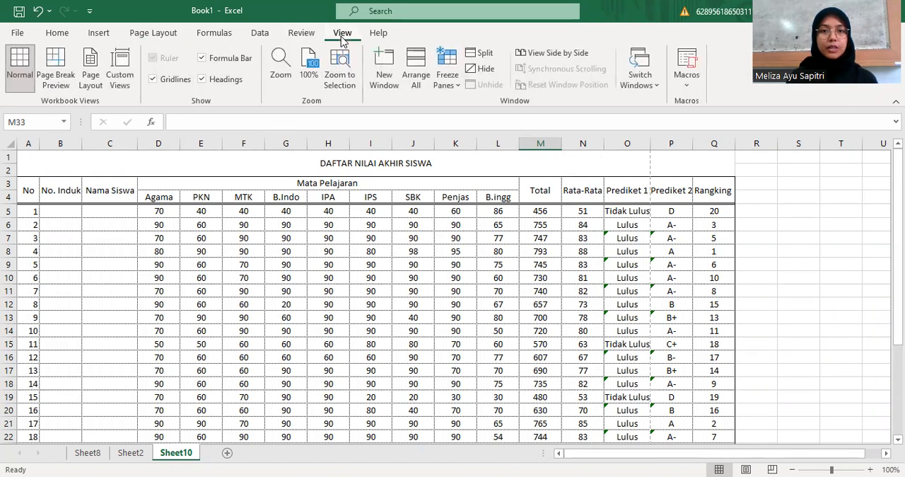
{"action": "left_click", "coordinate": [153, 80]}
Narrow the Agama, PKN and MTK columns (D to F) so the table takes up less page width
{"action": "scroll", "coordinate": [443, 200], "scroll_direction": "down", "scroll_amount": 1}
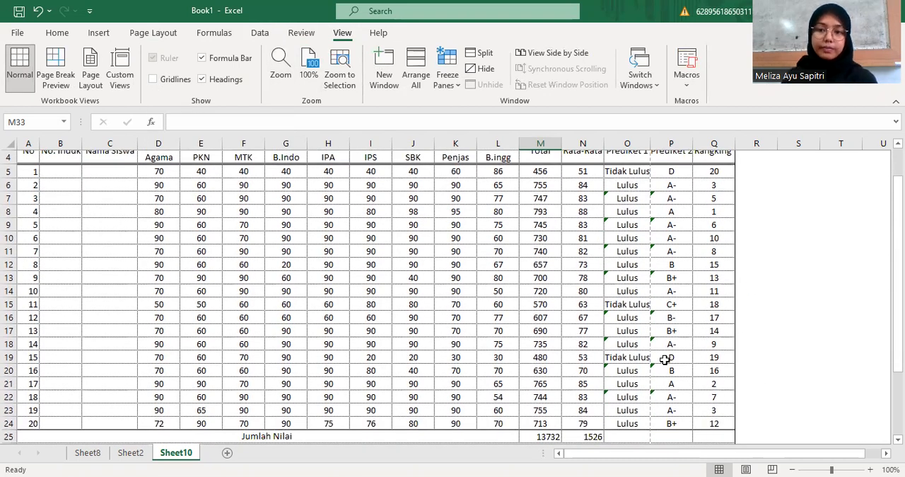
{"action": "left_click", "coordinate": [815, 469]}
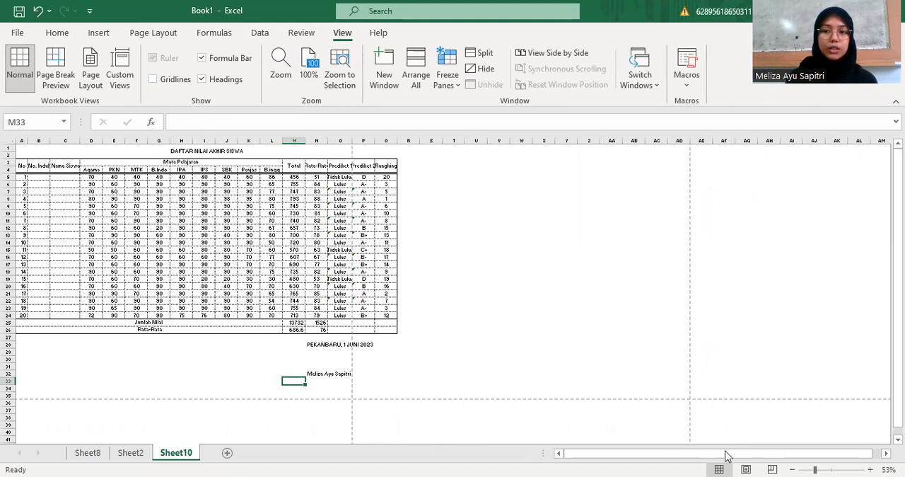
{"action": "scroll", "coordinate": [521, 357], "scroll_direction": "up", "scroll_amount": 3, "text": "ctrl"}
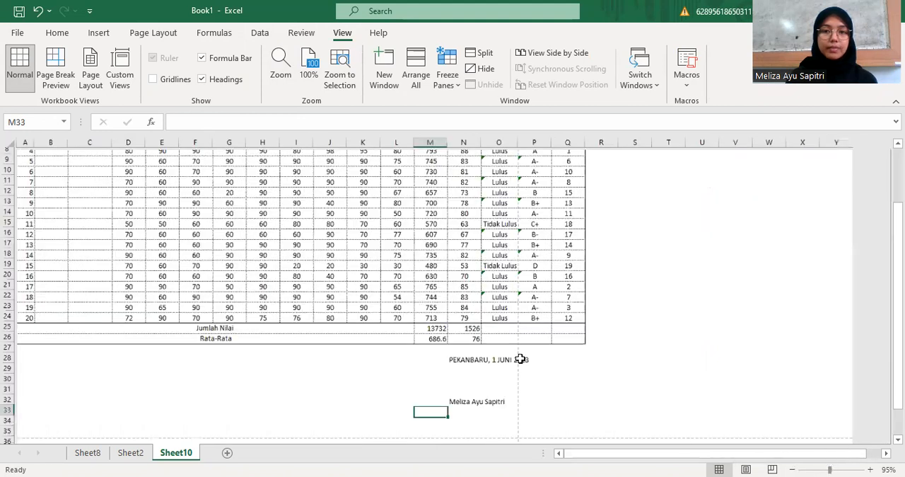
{"action": "scroll", "coordinate": [326, 294], "scroll_direction": "up", "scroll_amount": 4}
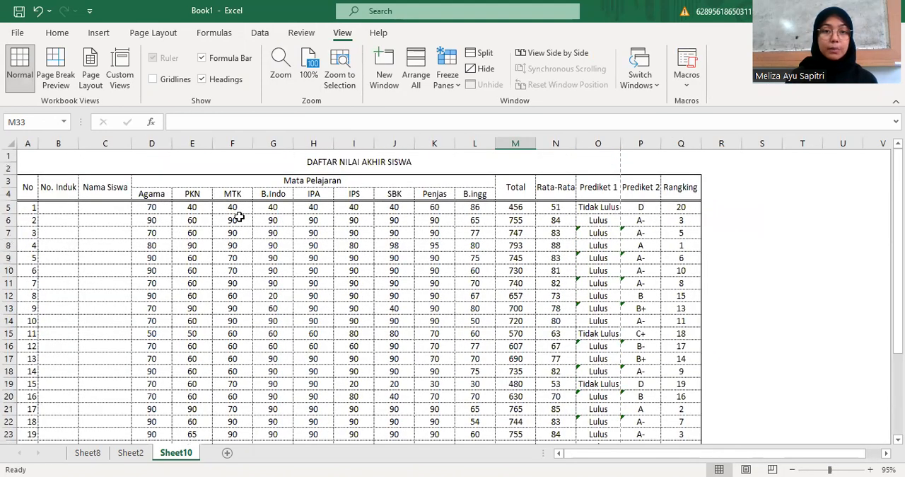
{"action": "left_click", "coordinate": [168, 144]}
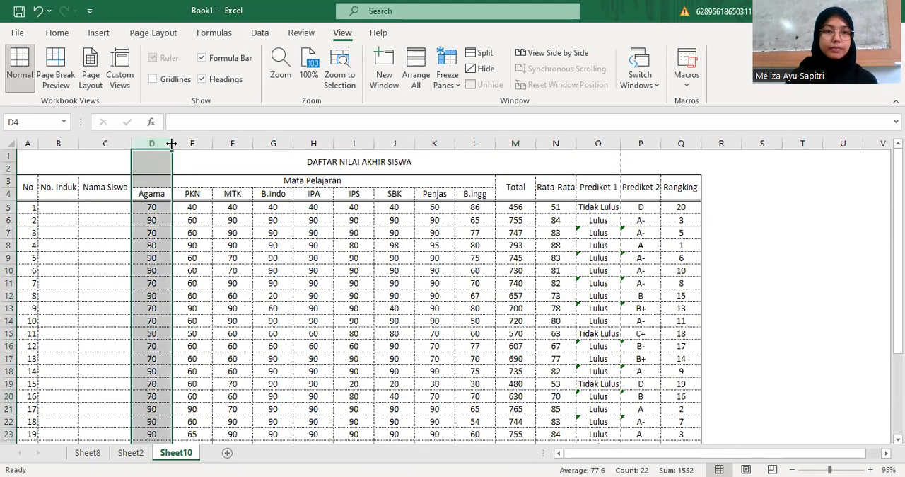
{"action": "left_click_drag", "start_coordinate": [169, 143], "coordinate": [167, 144]}
{"action": "left_click", "coordinate": [182, 157]}
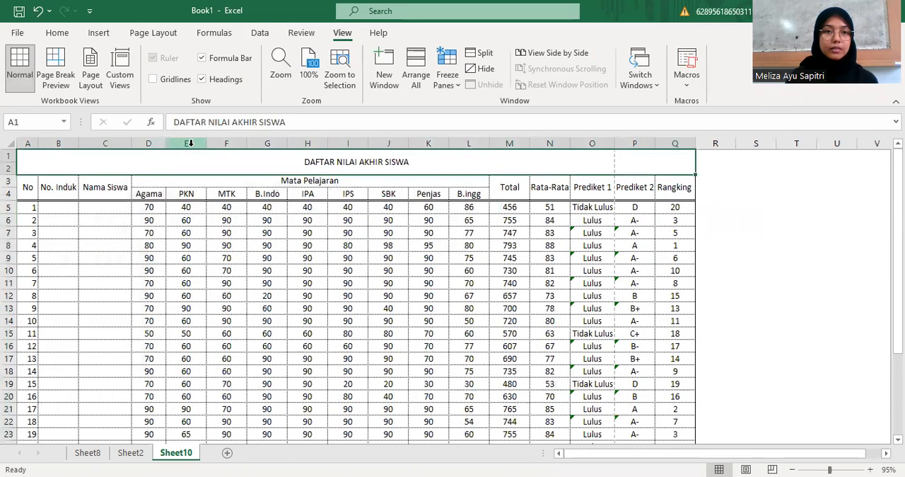
{"action": "left_click", "coordinate": [196, 202]}
{"action": "left_click_drag", "start_coordinate": [206, 142], "coordinate": [194, 142]}
{"action": "left_click", "coordinate": [217, 151]}
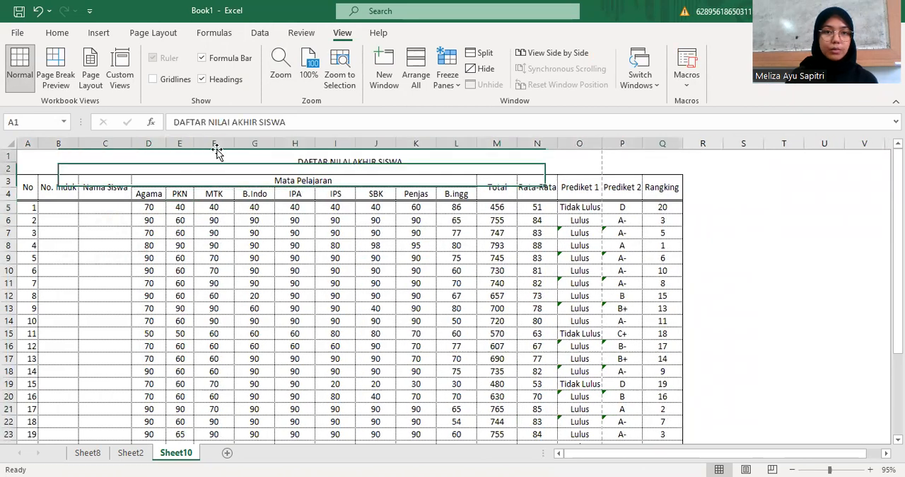
{"action": "left_click", "coordinate": [215, 143]}
{"action": "left_click_drag", "start_coordinate": [232, 142], "coordinate": [220, 143]}
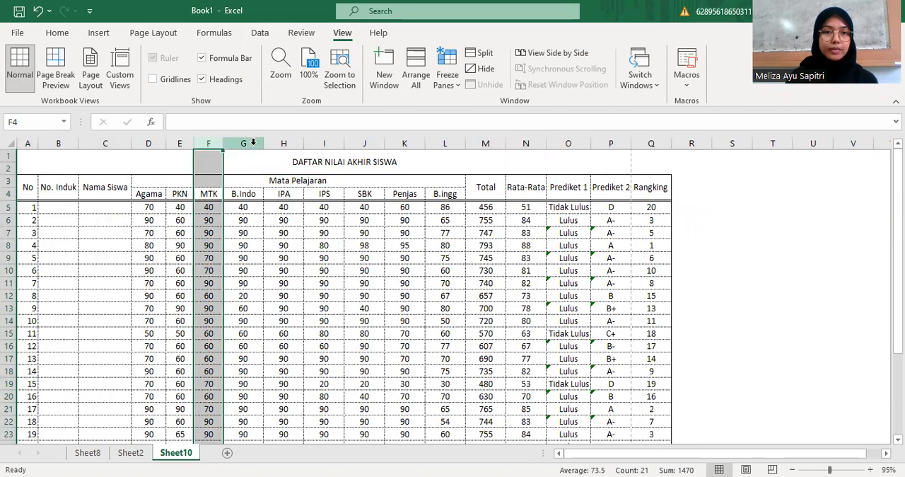
Narrow the remaining subject columns B.Indo, IPA, IPS, SBK, Penjas and B.ingg (G to L) to fit their headings
{"action": "left_click", "coordinate": [253, 142]}
{"action": "left_click_drag", "start_coordinate": [262, 146], "coordinate": [256, 144]}
{"action": "mouse_move", "coordinate": [296, 144]}
{"action": "left_mouse_down"}
{"action": "mouse_move", "coordinate": [283, 143]}
{"action": "mouse_move", "coordinate": [351, 150]}
{"action": "mouse_move", "coordinate": [331, 144]}
{"action": "mouse_move", "coordinate": [343, 143]}
{"action": "left_mouse_up"}
{"action": "left_click", "coordinate": [304, 144]}
{"action": "left_click", "coordinate": [343, 142]}
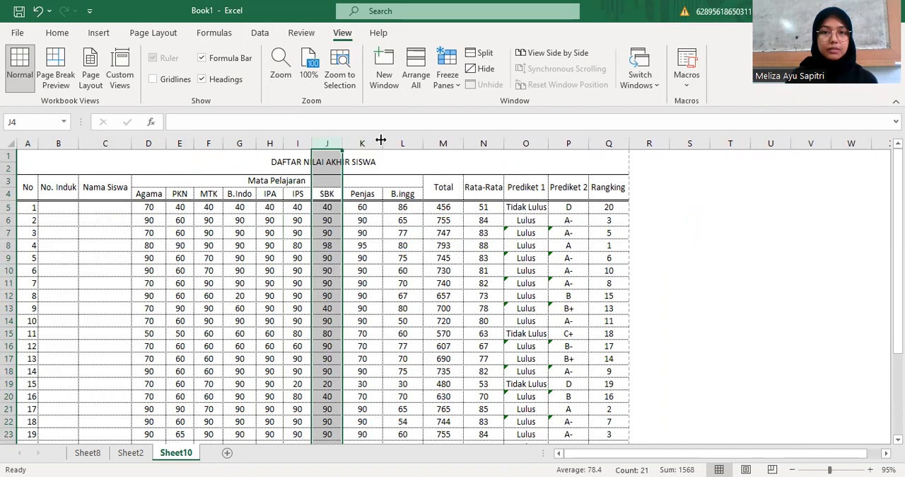
{"action": "left_click", "coordinate": [369, 142]}
{"action": "left_click_drag", "start_coordinate": [383, 144], "coordinate": [378, 139]}
{"action": "left_click", "coordinate": [401, 142]}
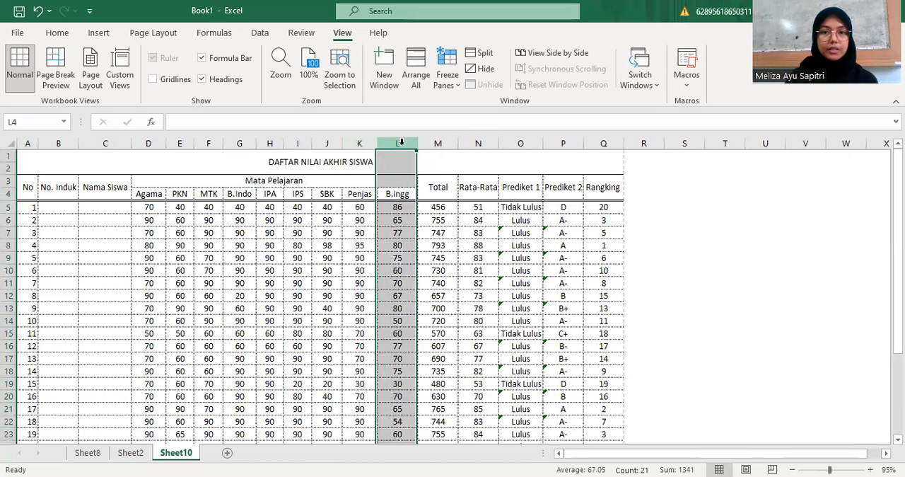
{"action": "double_click", "coordinate": [409, 142]}
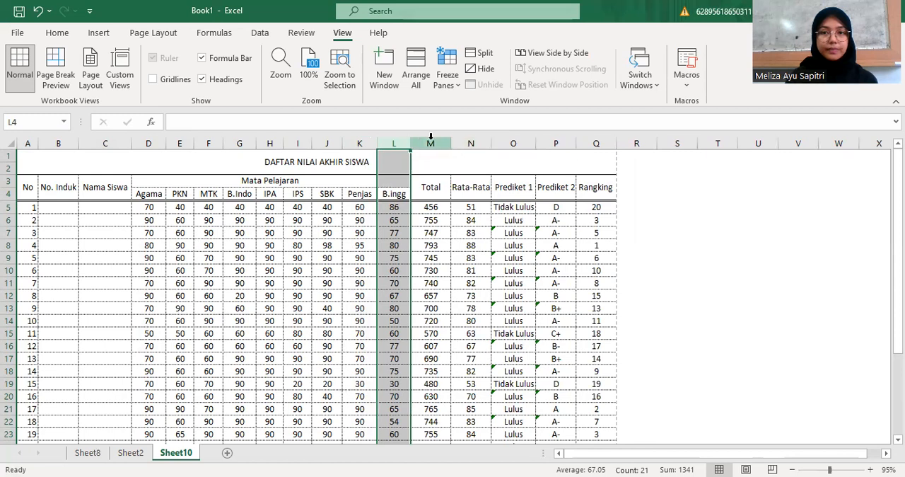
Widen the Nama Siswa column slightly, keeping the table within the page break after the Rangking column
{"action": "left_click", "coordinate": [113, 143]}
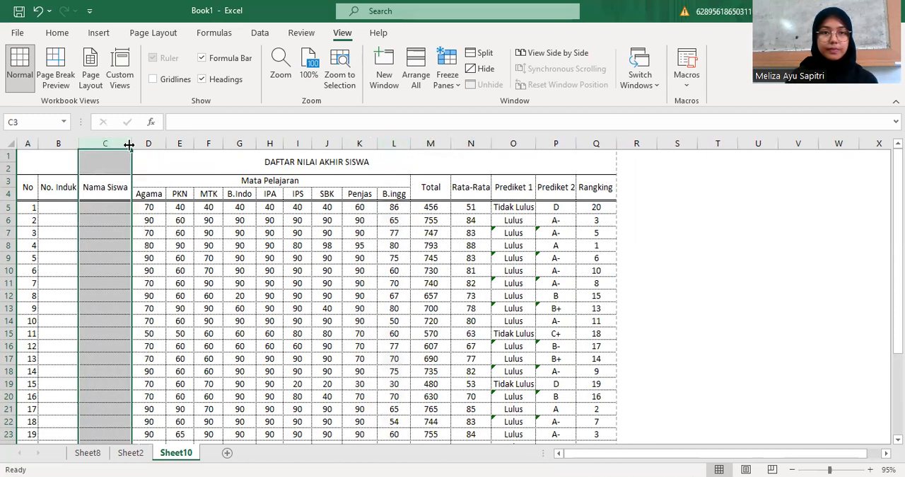
{"action": "left_click_drag", "start_coordinate": [130, 145], "coordinate": [136, 144]}
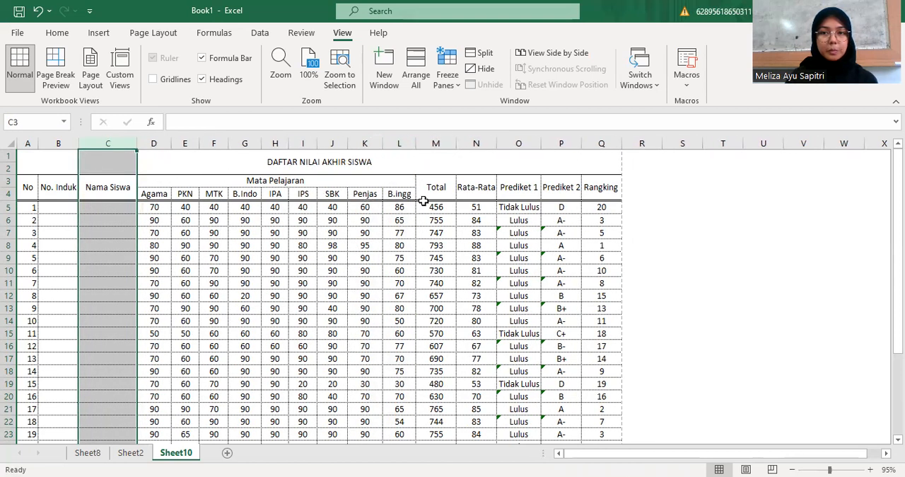
{"action": "scroll", "coordinate": [489, 196], "scroll_direction": "down", "scroll_amount": 7}
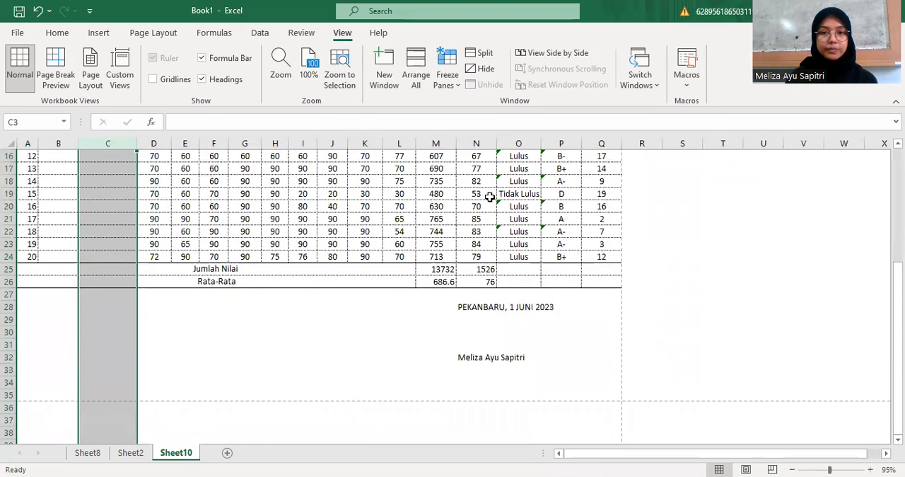
{"action": "scroll", "coordinate": [490, 196], "scroll_direction": "up", "scroll_amount": 8}
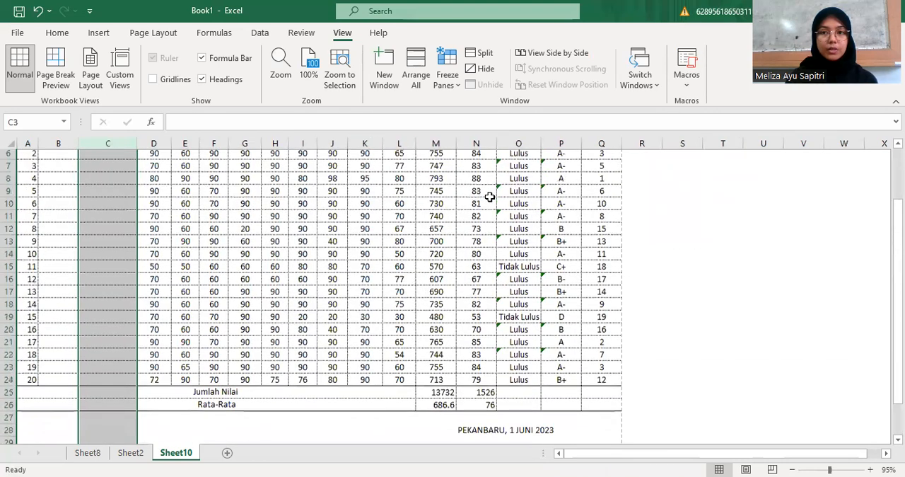
Set the selected Nama Siswa column (C) as the sheet's print area
{"action": "left_click", "coordinate": [99, 32]}
{"action": "left_click", "coordinate": [168, 34]}
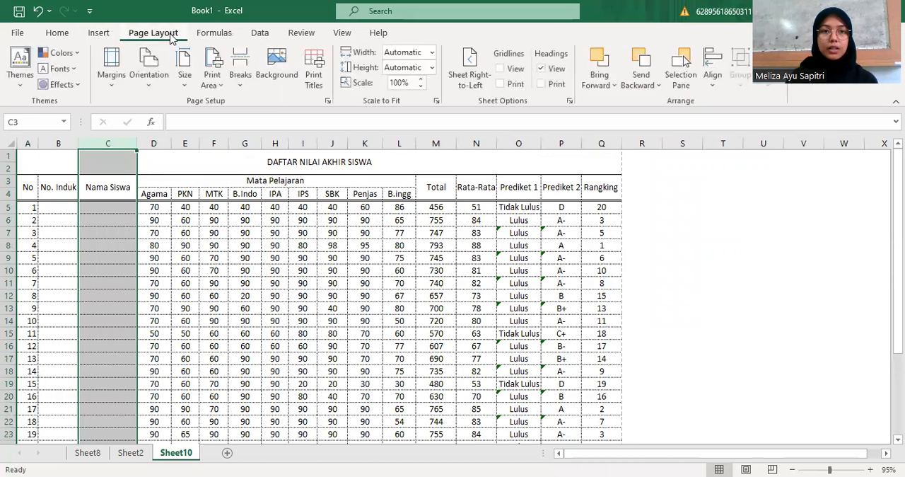
{"action": "left_click", "coordinate": [212, 79]}
{"action": "left_click", "coordinate": [241, 104]}
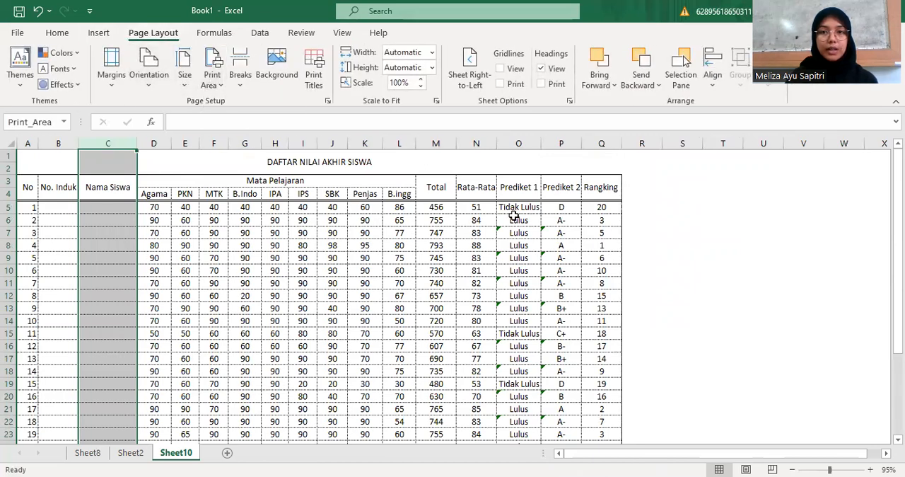
Review the whole grade table down to the summary rows and the signature block
{"action": "scroll", "coordinate": [505, 206], "scroll_direction": "down", "scroll_amount": 6}
{"action": "scroll", "coordinate": [515, 233], "scroll_direction": "down", "scroll_amount": 2}
{"action": "scroll", "coordinate": [514, 234], "scroll_direction": "up", "scroll_amount": 1}
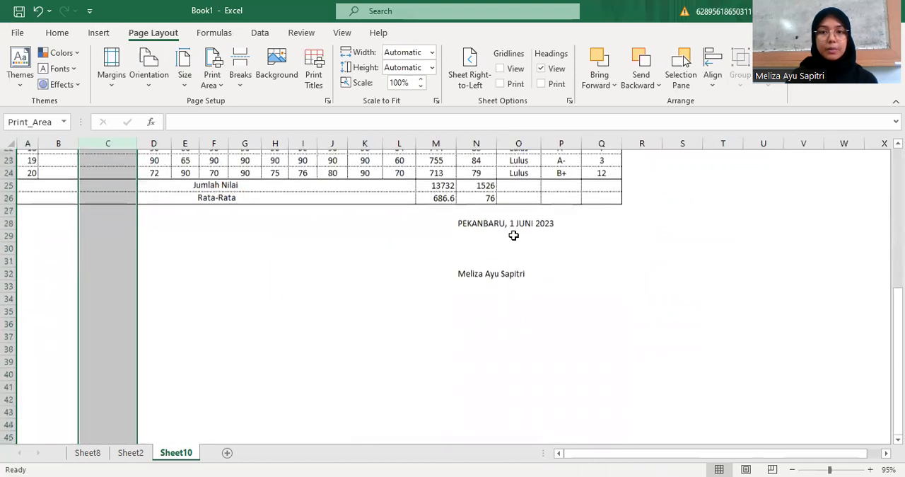
{"action": "left_click", "coordinate": [473, 317]}
{"action": "scroll", "coordinate": [351, 284], "scroll_direction": "up", "scroll_amount": 7}
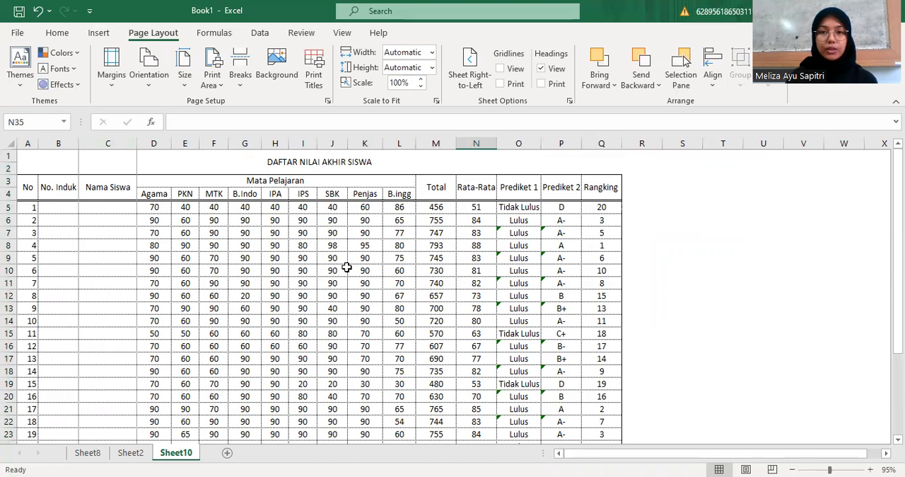
{"action": "left_click", "coordinate": [626, 280]}
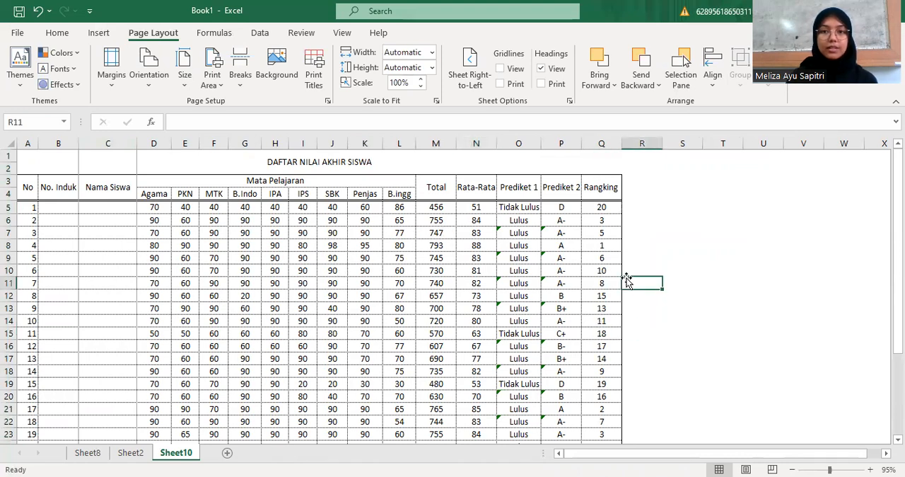
{"action": "scroll", "coordinate": [649, 253], "scroll_direction": "down", "scroll_amount": 4}
{"action": "scroll", "coordinate": [650, 253], "scroll_direction": "up", "scroll_amount": 1}
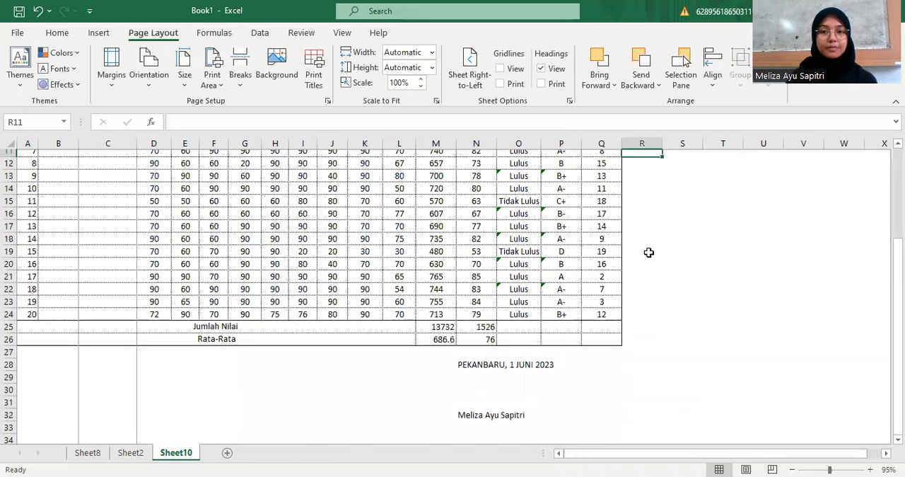
Centre the student numbers 1 to 20 in the No column (A5:A24)
{"action": "scroll", "coordinate": [649, 253], "scroll_direction": "up", "scroll_amount": 3}
{"action": "left_click", "coordinate": [22, 210]}
{"action": "left_click_drag", "start_coordinate": [22, 224], "coordinate": [28, 396]}
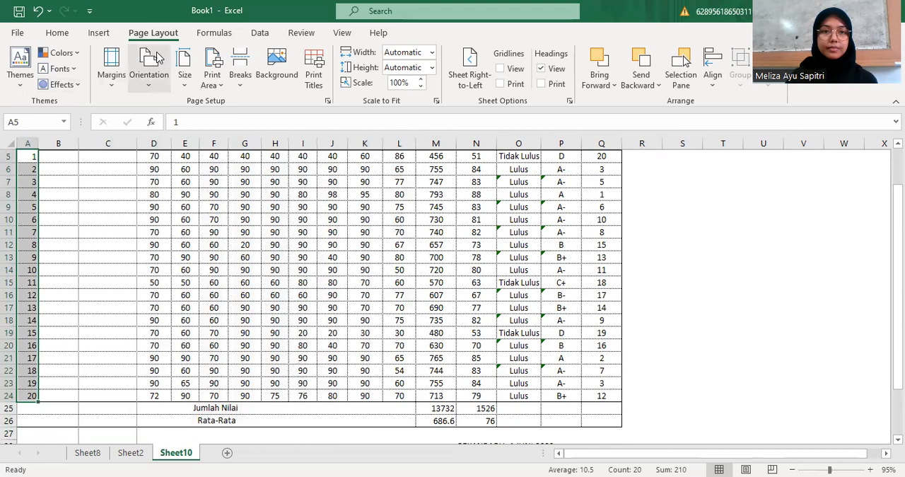
{"action": "left_click", "coordinate": [56, 33]}
{"action": "scroll", "coordinate": [359, 248], "scroll_direction": "up", "scroll_amount": 2}
{"action": "left_click", "coordinate": [365, 245]}
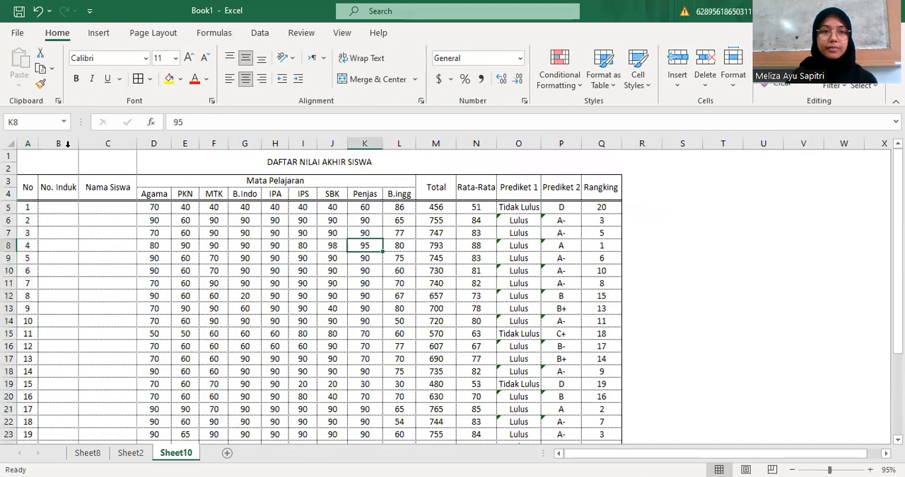
Check the print settings for Sheet10 and return to the worksheet
{"action": "left_click", "coordinate": [185, 166]}
{"action": "left_click", "coordinate": [656, 194]}
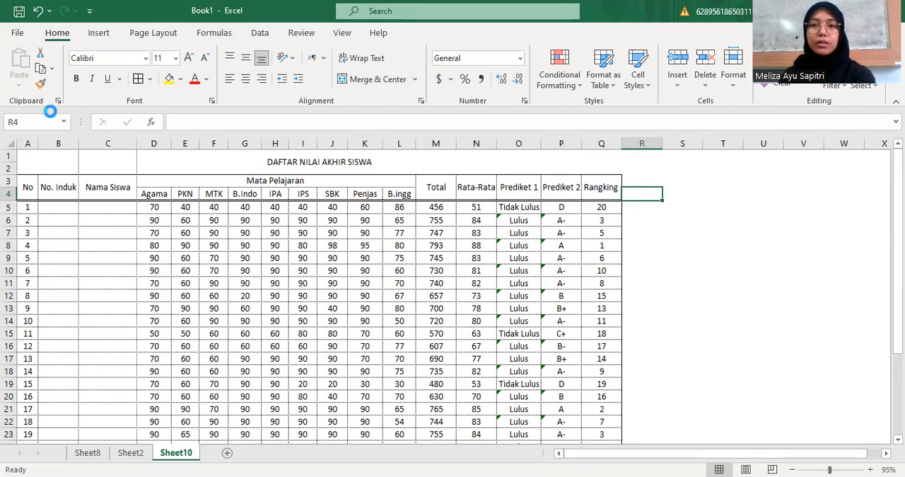
{"action": "key", "text": "ctrl+p"}
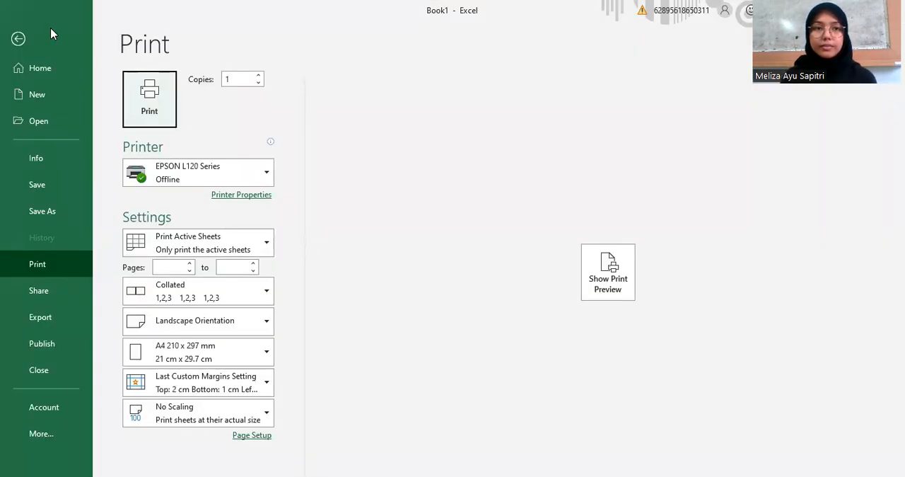
{"action": "left_click", "coordinate": [21, 40]}
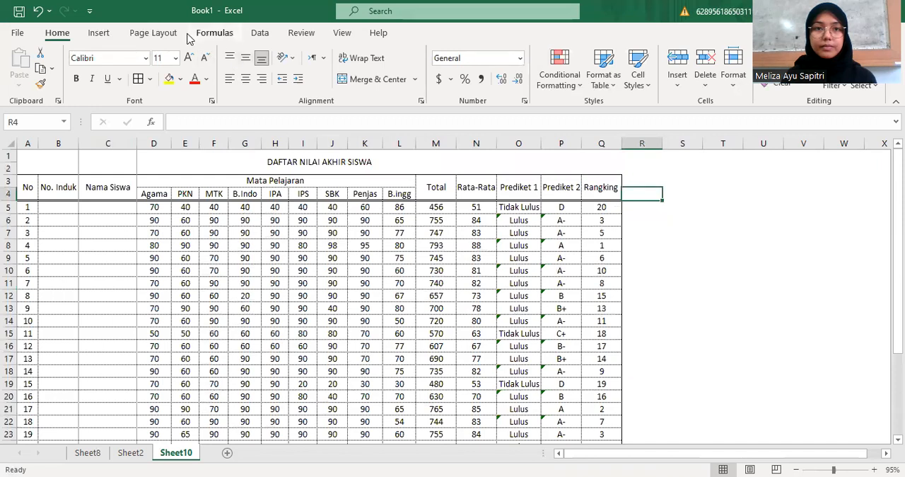
Clear the sheet's print area and show the print preview of the full grade table
{"action": "left_click", "coordinate": [169, 34]}
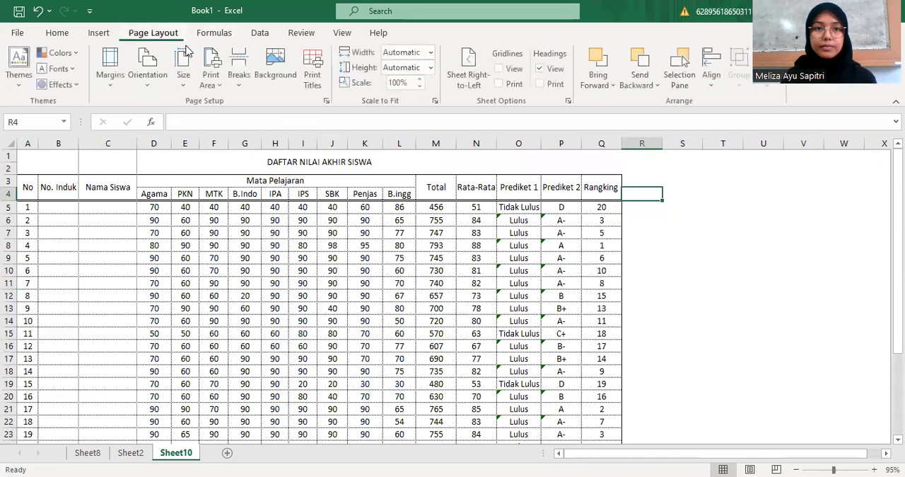
{"action": "left_click", "coordinate": [212, 77]}
{"action": "left_click", "coordinate": [221, 122]}
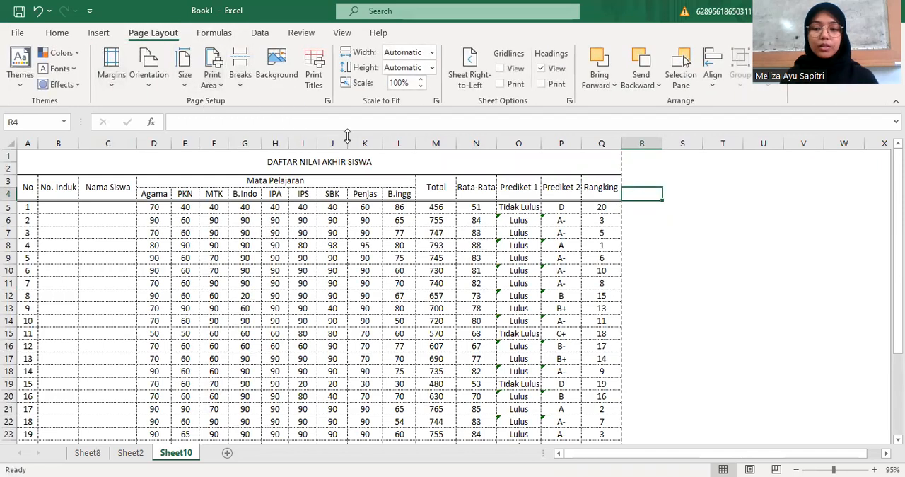
{"action": "key", "text": "ctrl+p"}
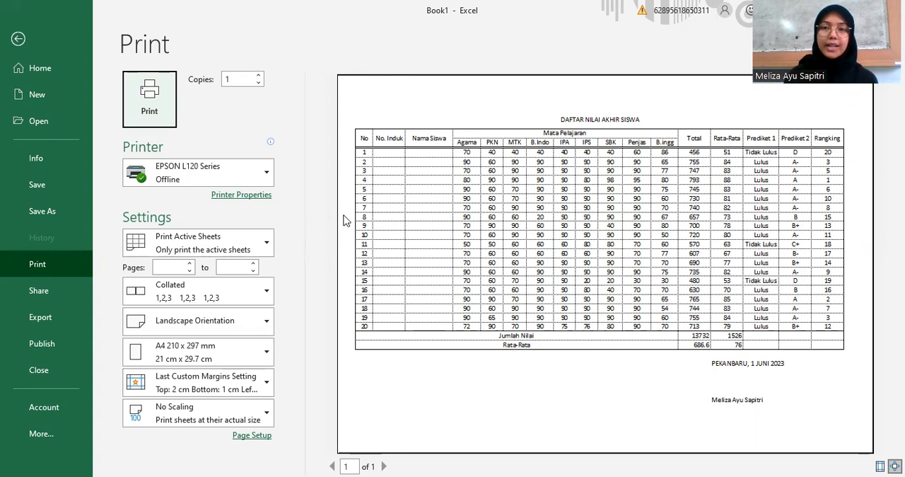
Save the workbook in the EXCEL folder under D: APLIKOM, using the author's name as the file name
{"action": "left_click", "coordinate": [71, 209]}
{"action": "left_click", "coordinate": [408, 155]}
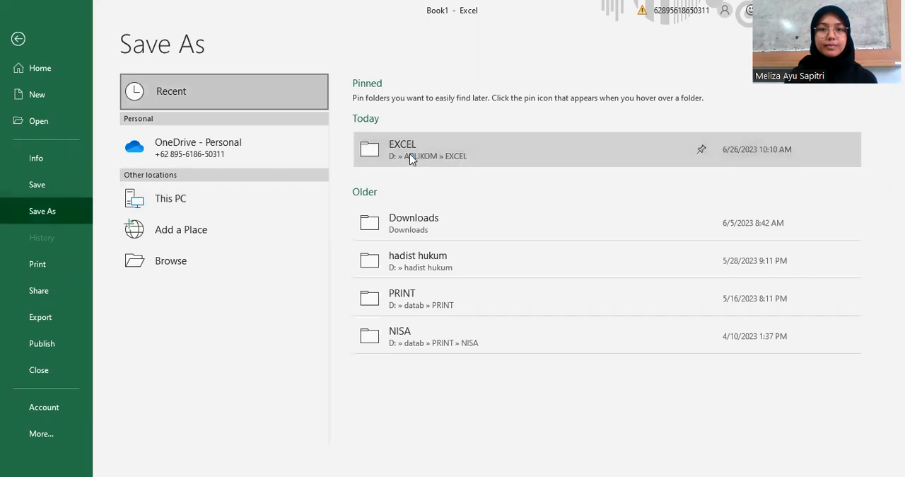
{"action": "key", "text": "BackSpace"}
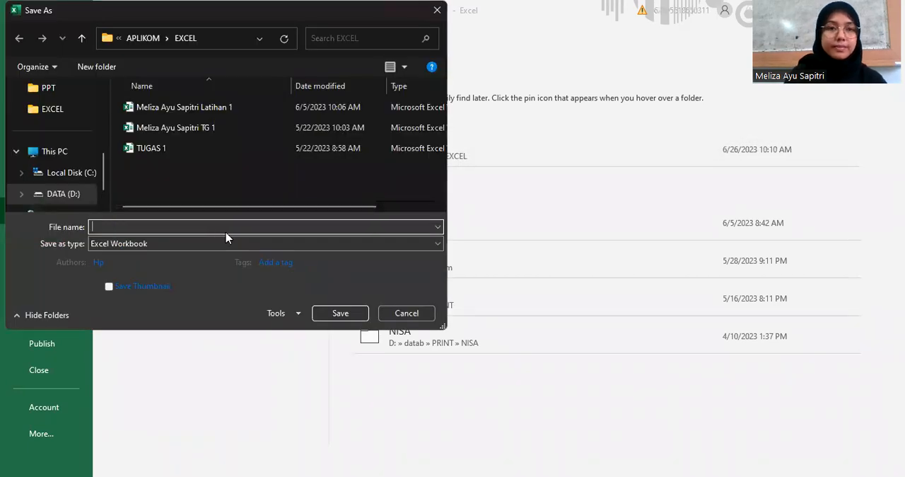
{"action": "type", "text": "meliza AY"}
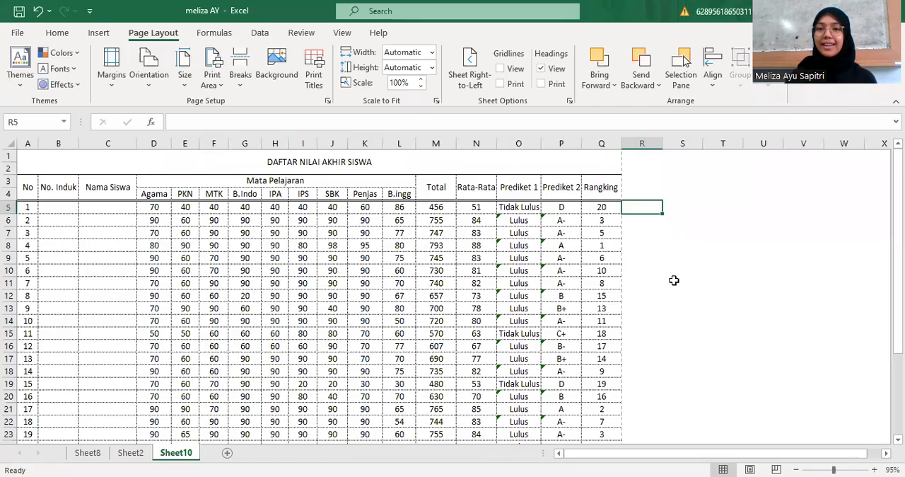
{"action": "left_click", "coordinate": [672, 279]}
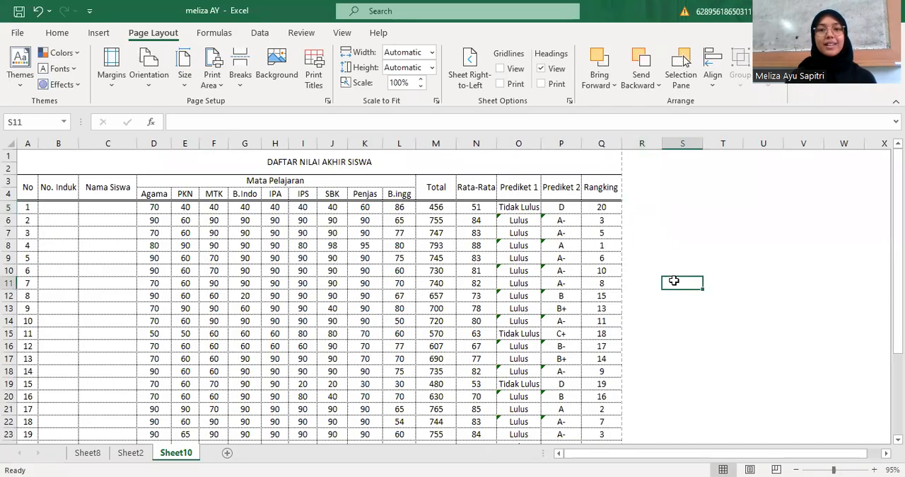
{"action": "scroll", "coordinate": [621, 298], "scroll_direction": "down", "scroll_amount": 4}
{"action": "scroll", "coordinate": [621, 299], "scroll_direction": "up", "scroll_amount": 4}
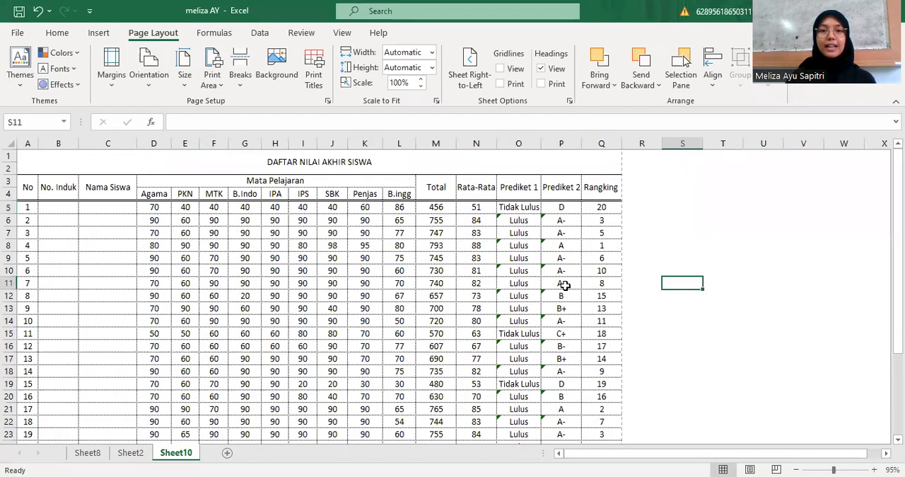